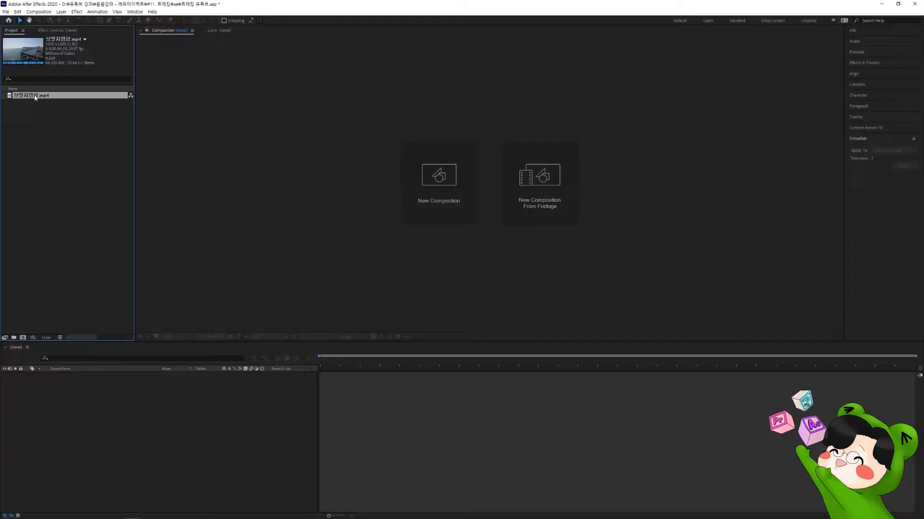
left_click_drag(36, 98, 23, 338)
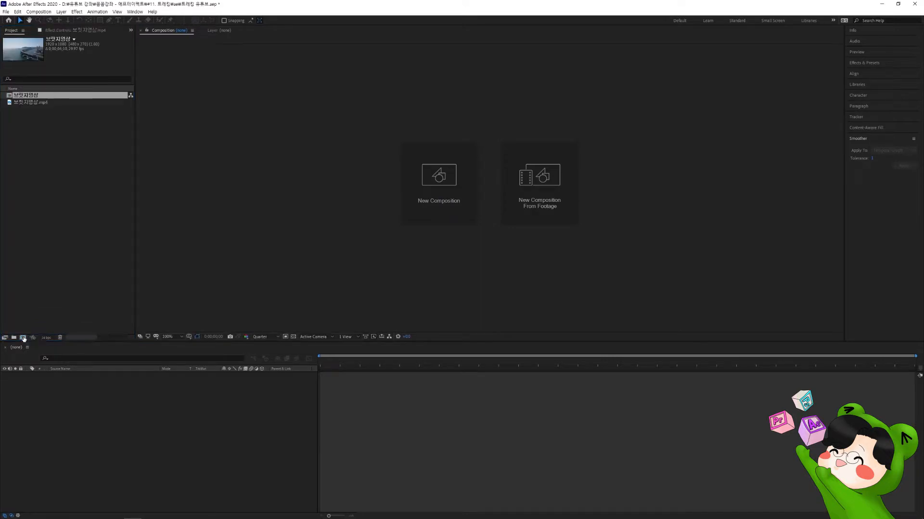
left_click(267, 337)
left_click(266, 354)
scroll(461, 273, "down", 1)
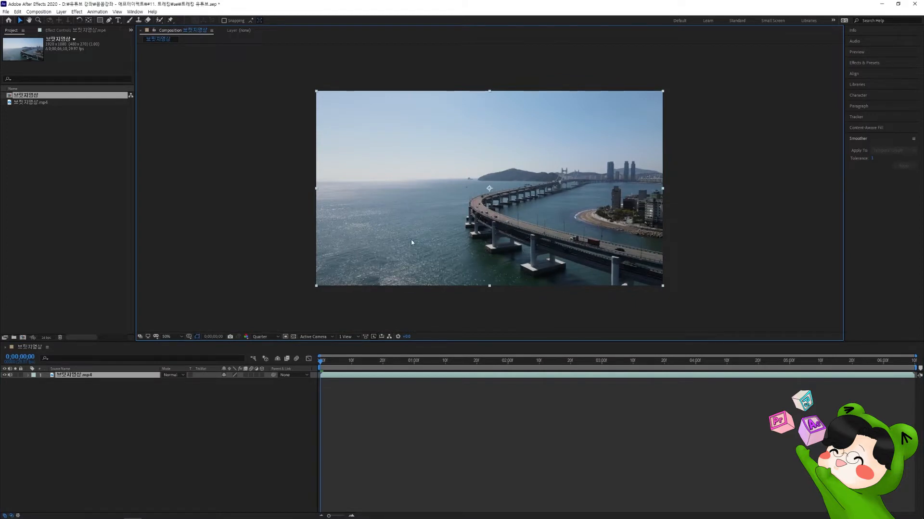
key("ctrl+z")
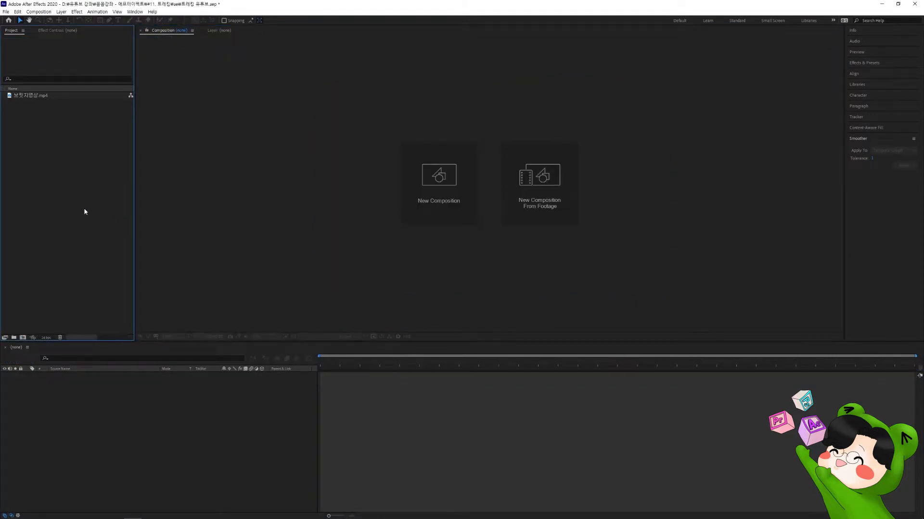
Create a composition named 메인 with the HDTV 1080 29.97 preset and add the bridge video to it.
key("ctrl+n")
key("BackSpace")
type("메이ㄴ")
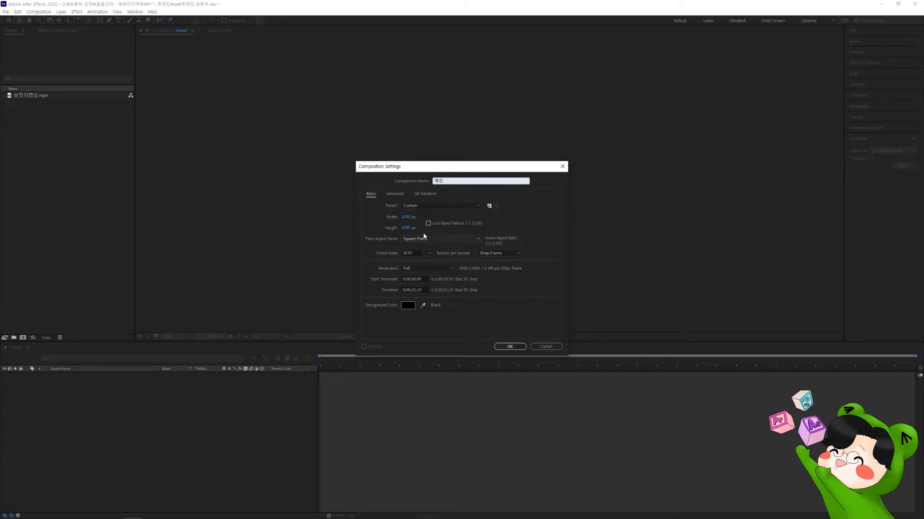
left_click(433, 207)
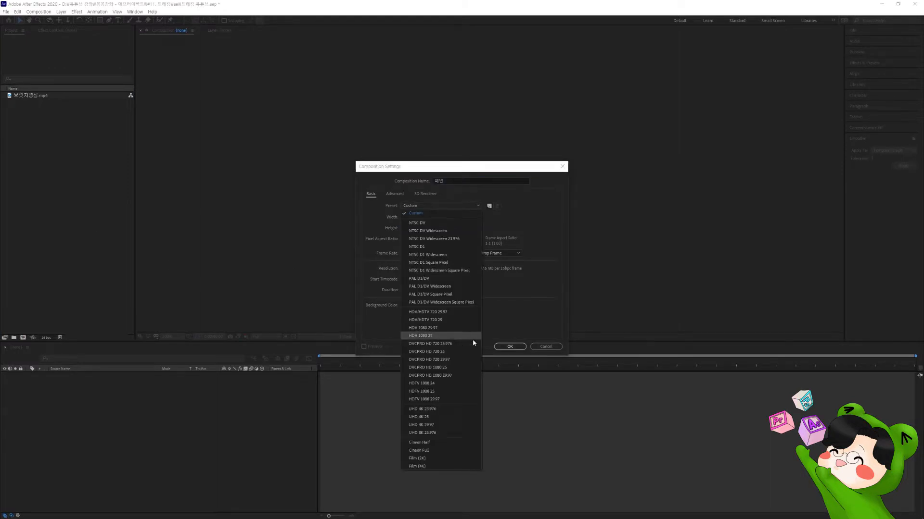
left_click(446, 399)
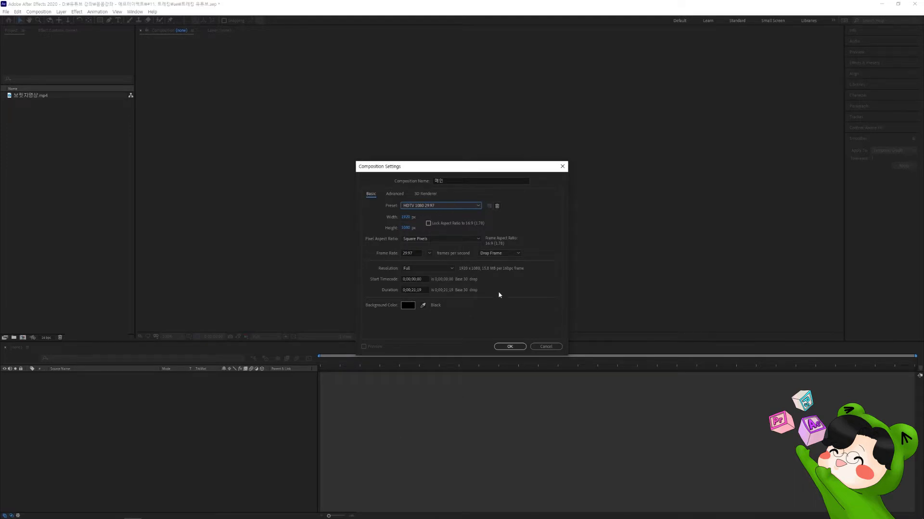
left_click(502, 346)
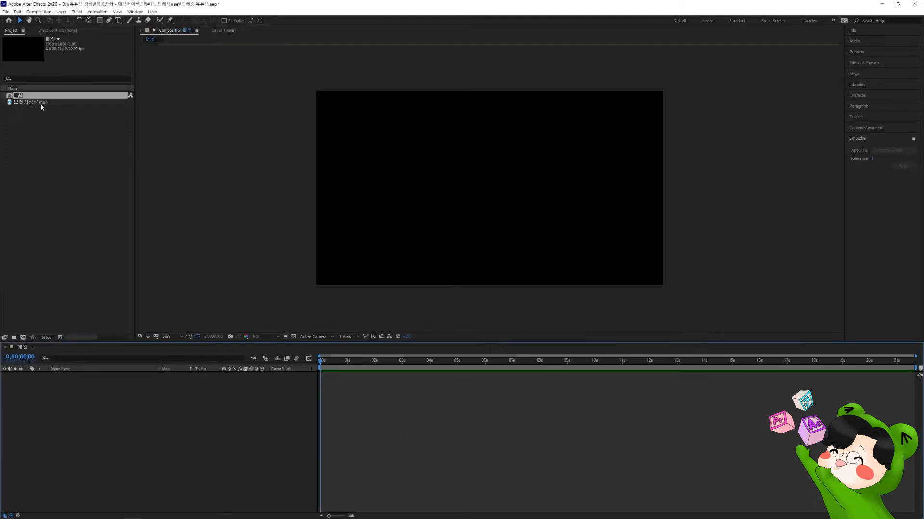
left_click_drag(41, 103, 146, 388)
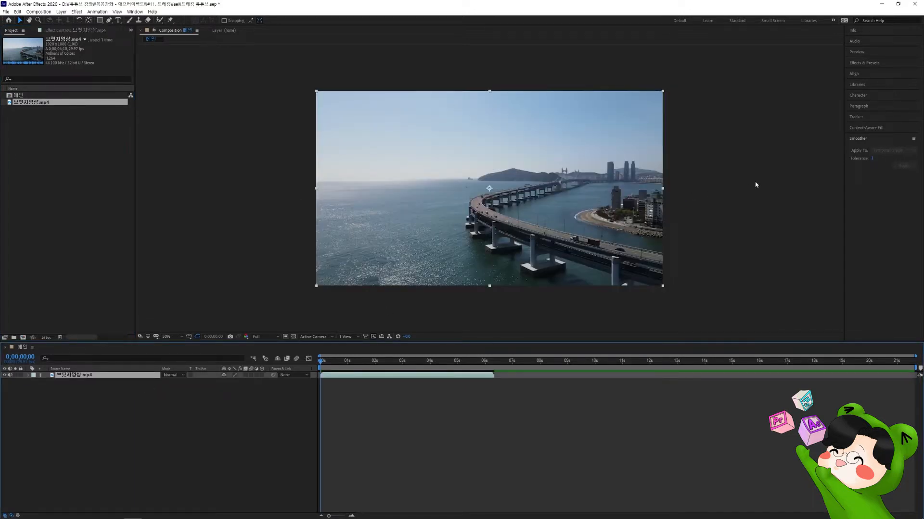
Open the Tracker and start Track Motion on the bridge video layer.
left_click(856, 117)
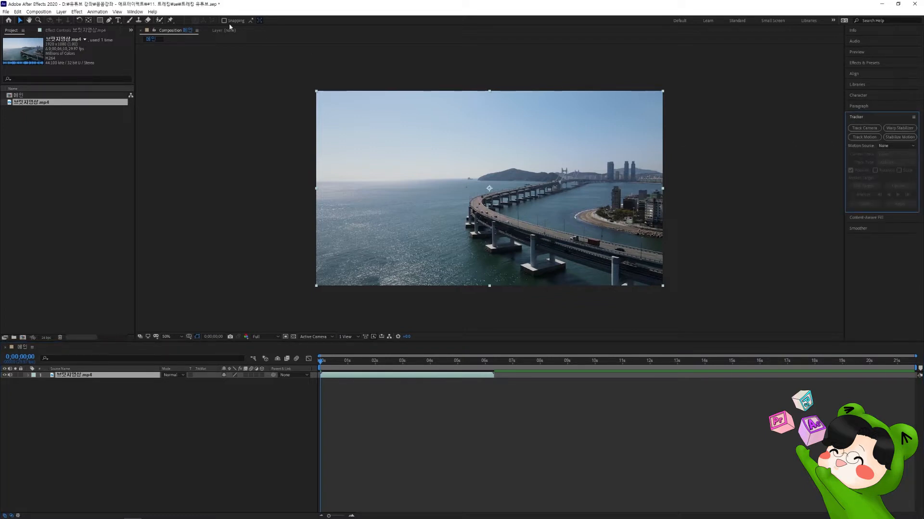
left_click(132, 12)
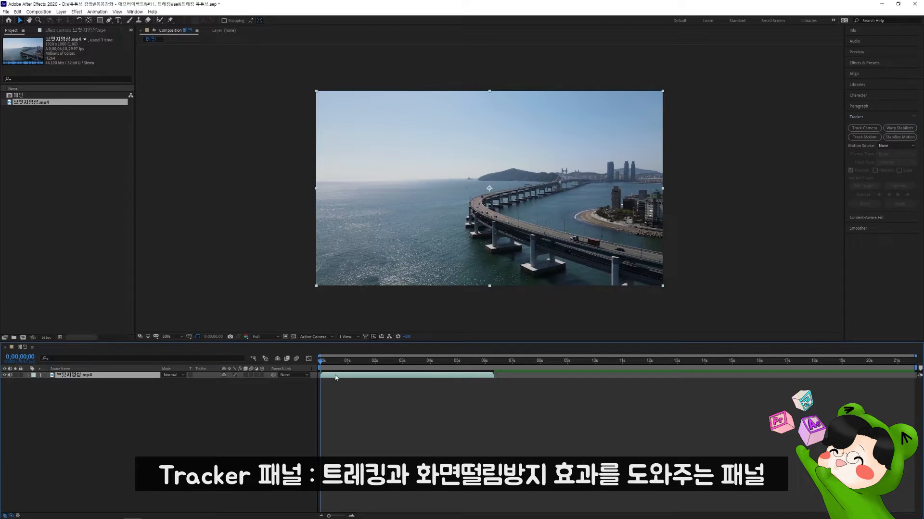
right_click(334, 378)
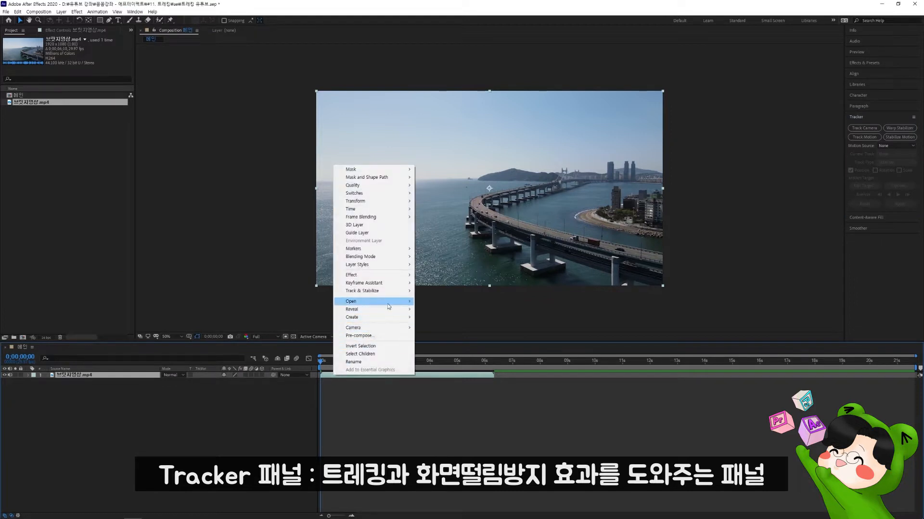
mouse_move(395, 295)
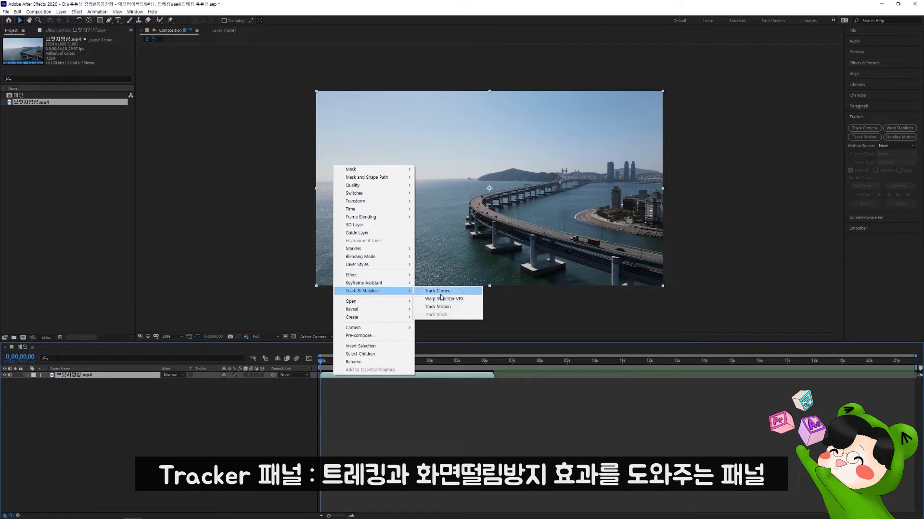
left_click(449, 376)
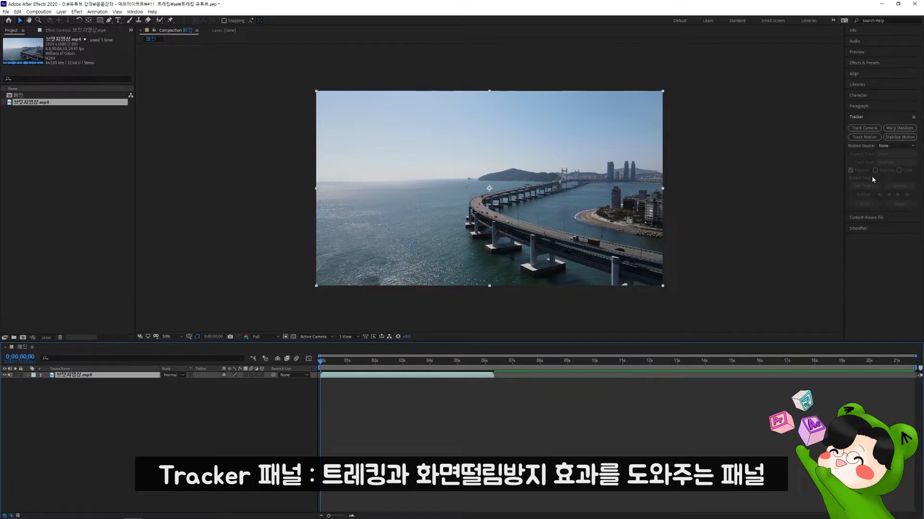
left_click(864, 138)
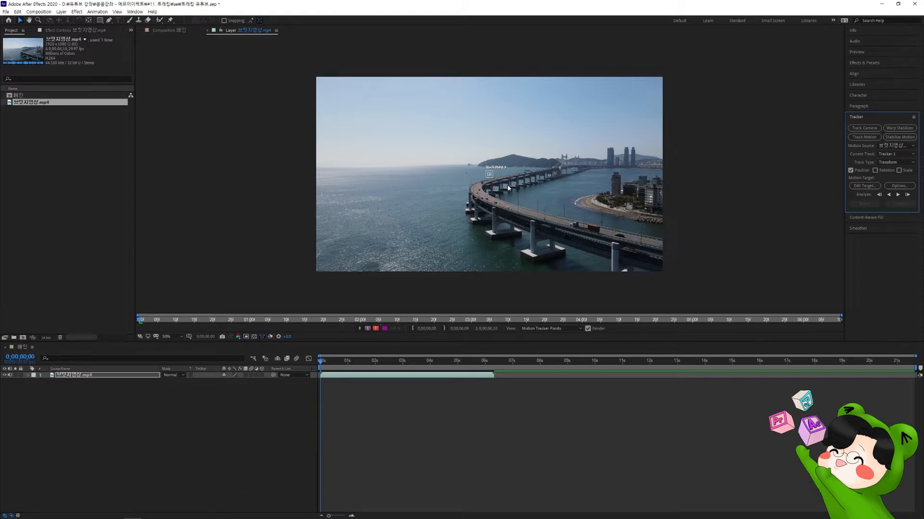
Move the track point onto the red truck on the bridge, enlarge its regions around the truck, and analyze the motion forward.
scroll(507, 184, "up", 1)
left_click_drag(560, 240, 521, 206)
key("v")
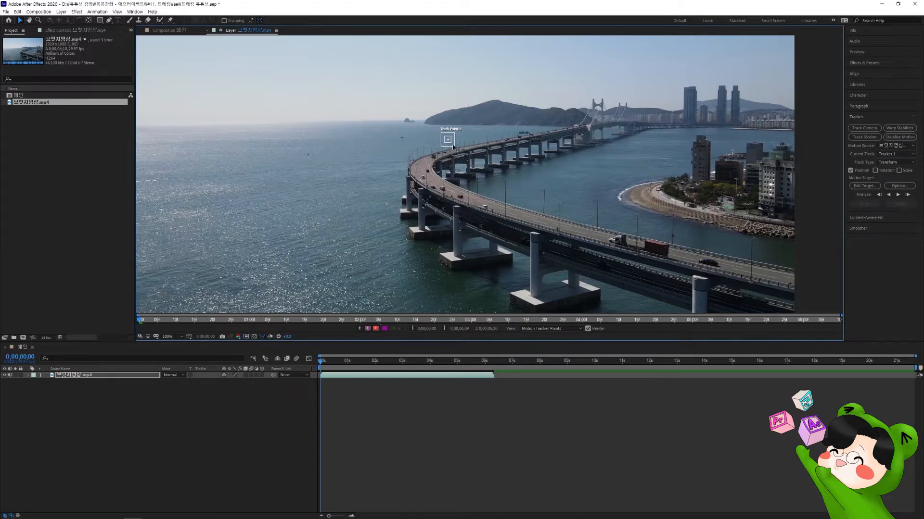
left_click_drag(458, 148, 645, 251)
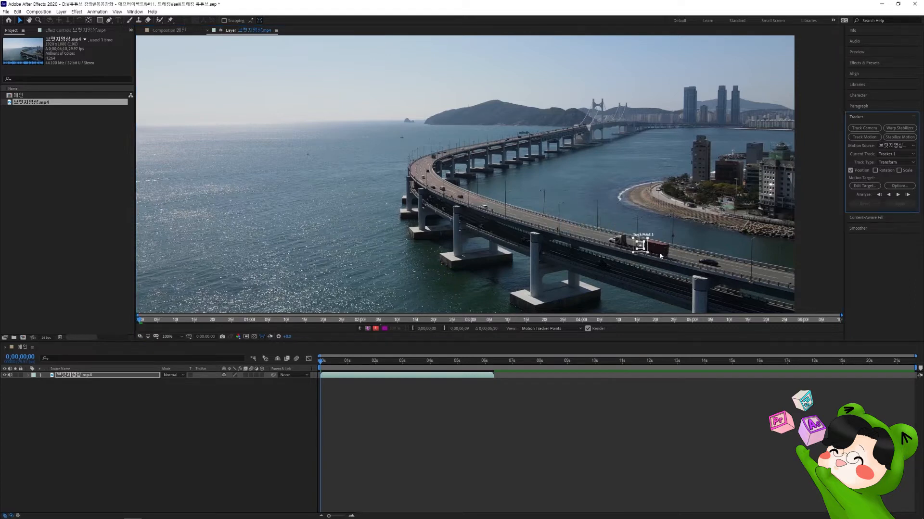
left_click(649, 256)
mouse_move(649, 256)
left_mouse_down()
mouse_move(673, 263)
mouse_move(653, 256)
mouse_move(660, 259)
left_mouse_up()
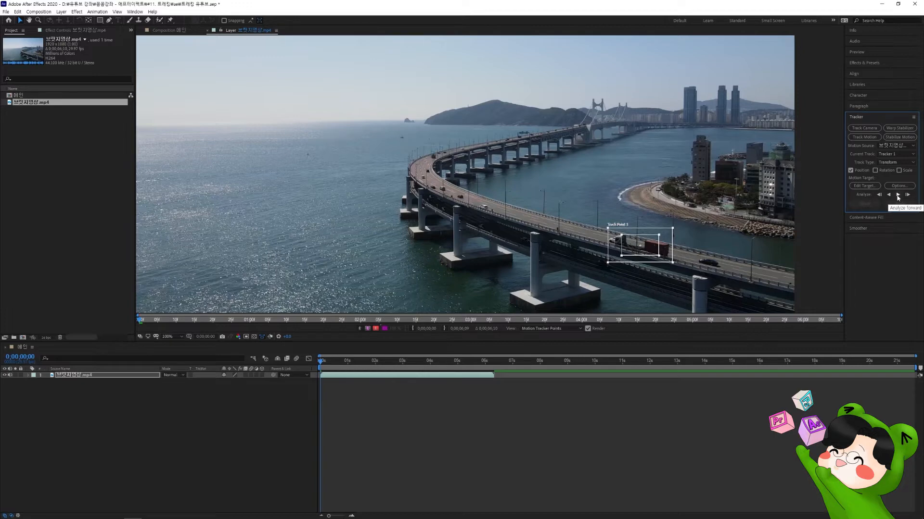
left_click(898, 195)
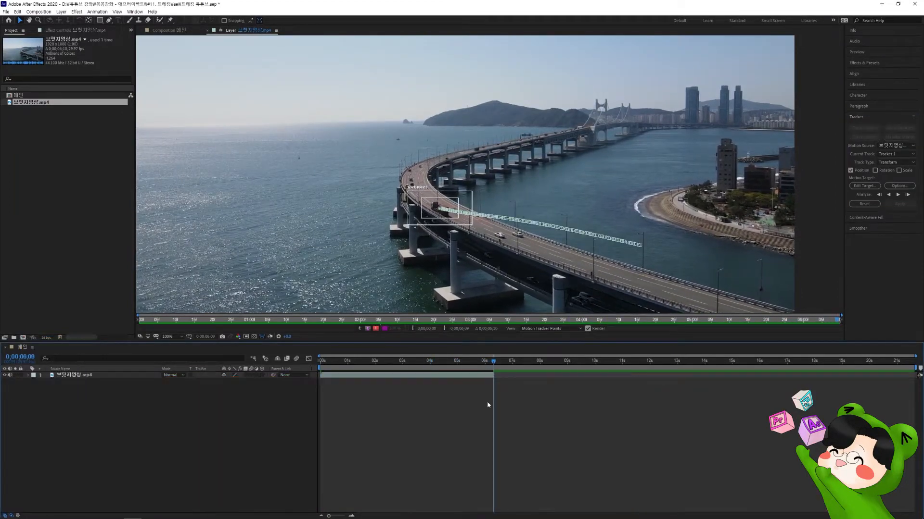
Check the track at 0;00;04;15 and examine the Feature Center, Confidence and Attach Point keyframes of the video layer.
left_click_drag(494, 361, 444, 364)
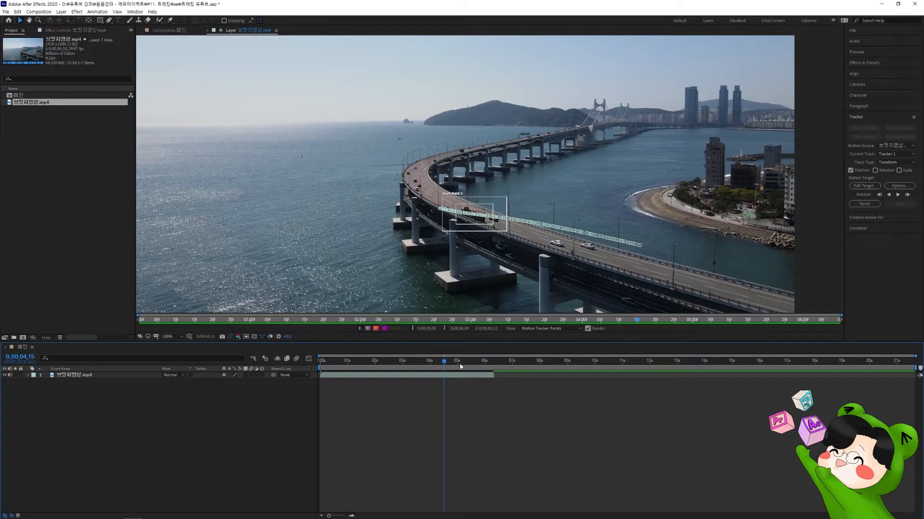
left_click(450, 376)
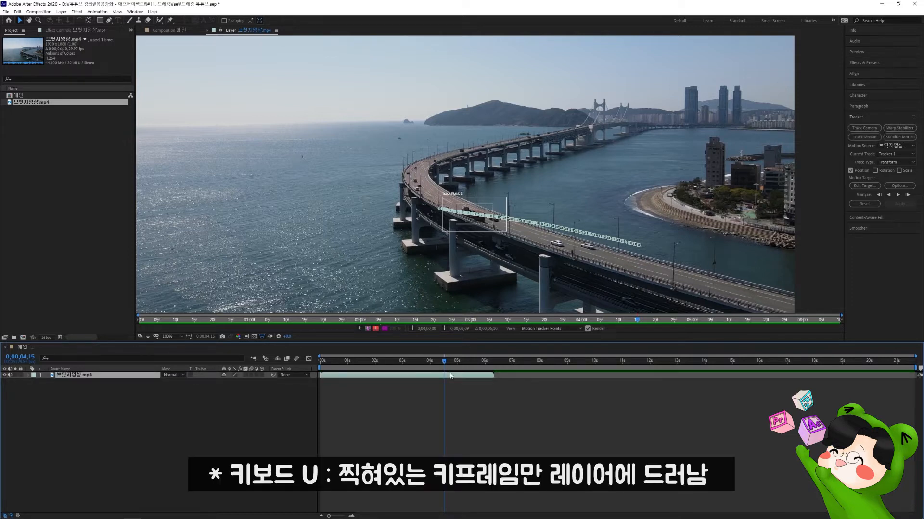
key("u")
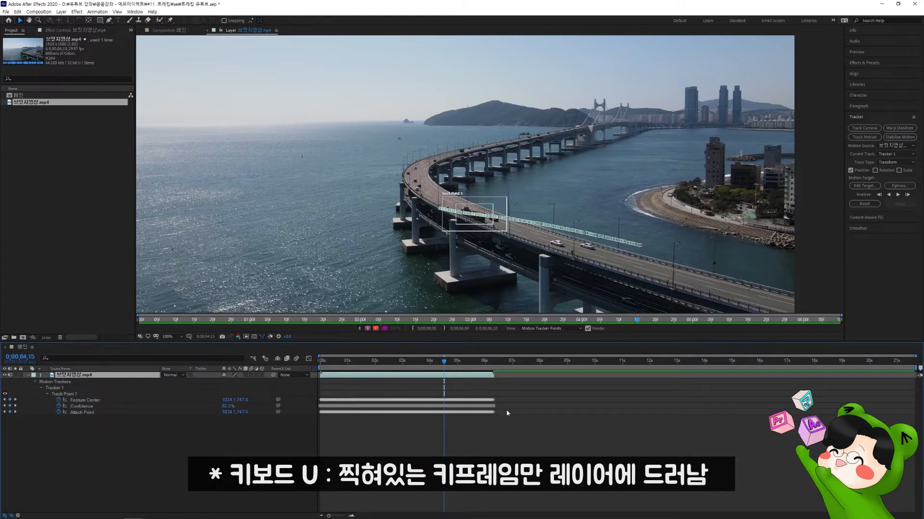
left_click_drag(518, 460, 313, 388)
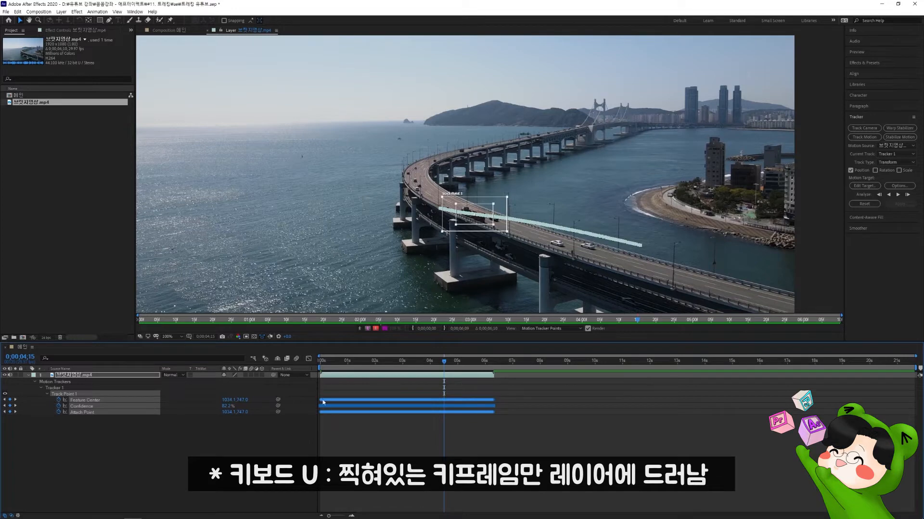
left_click(223, 427)
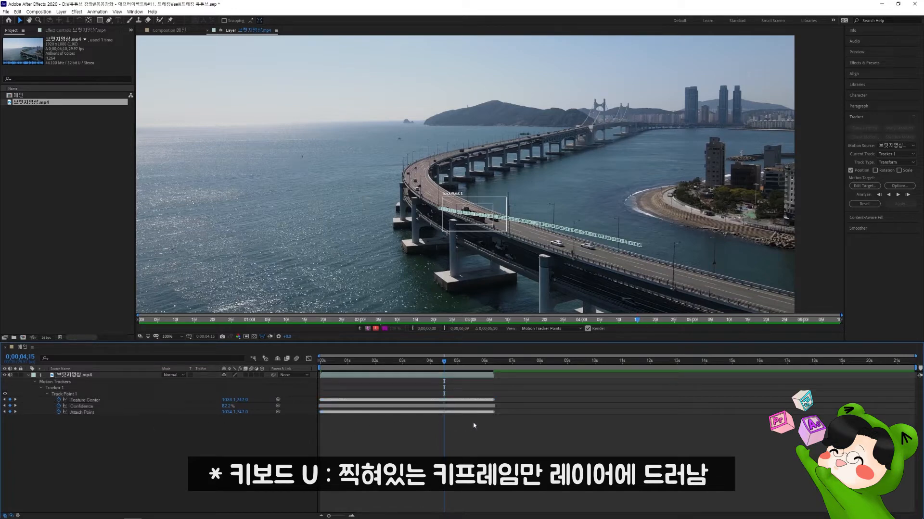
left_click_drag(512, 426, 307, 394)
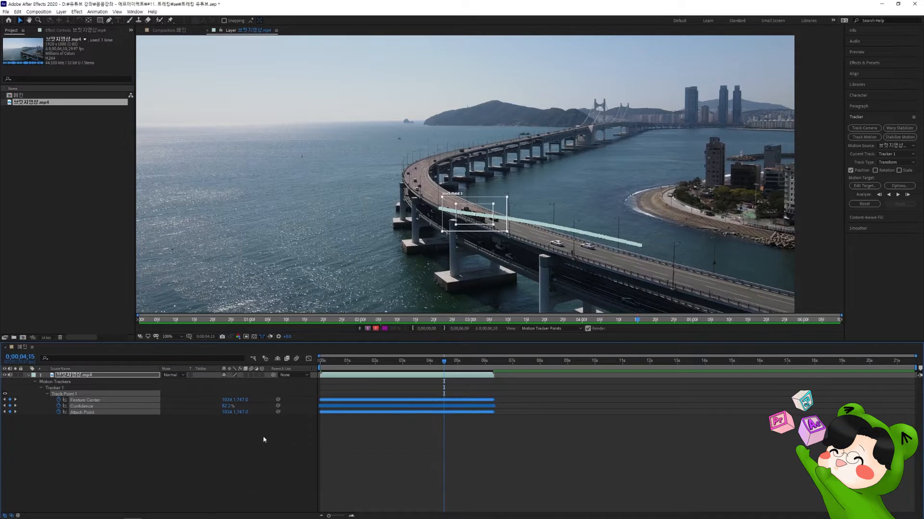
left_click_drag(194, 438, 82, 395)
left_click(197, 433)
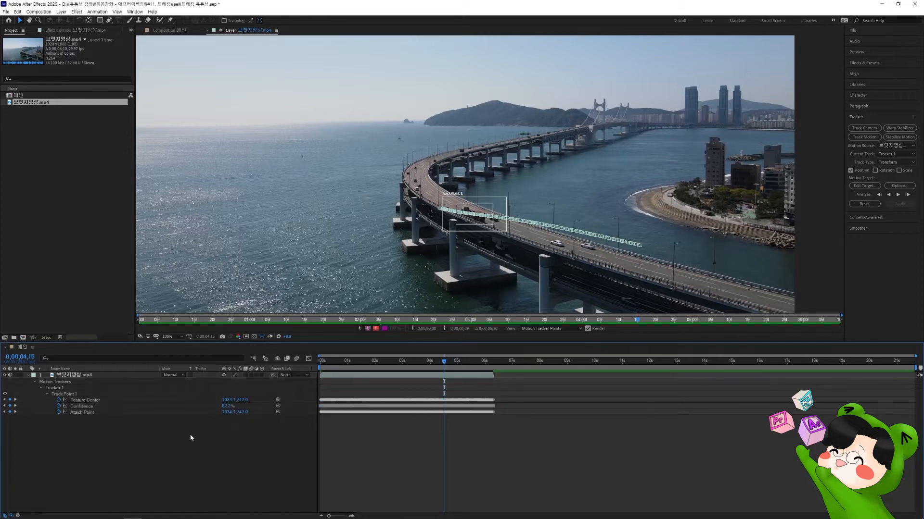
Add a null object to the composition.
right_click(185, 437)
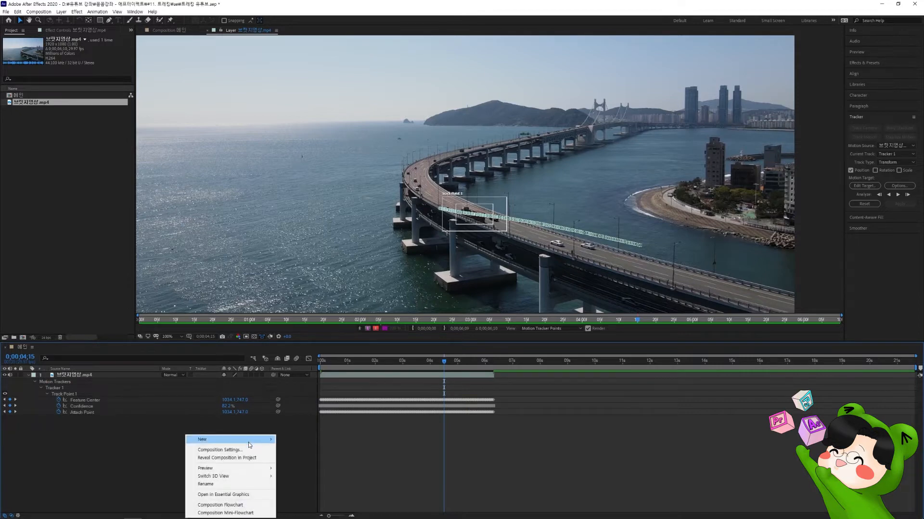
mouse_move(250, 440)
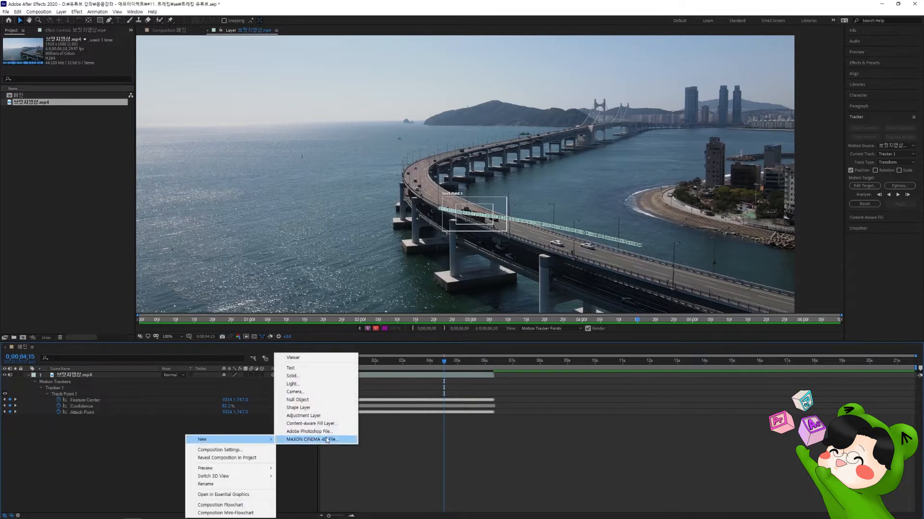
left_click(312, 401)
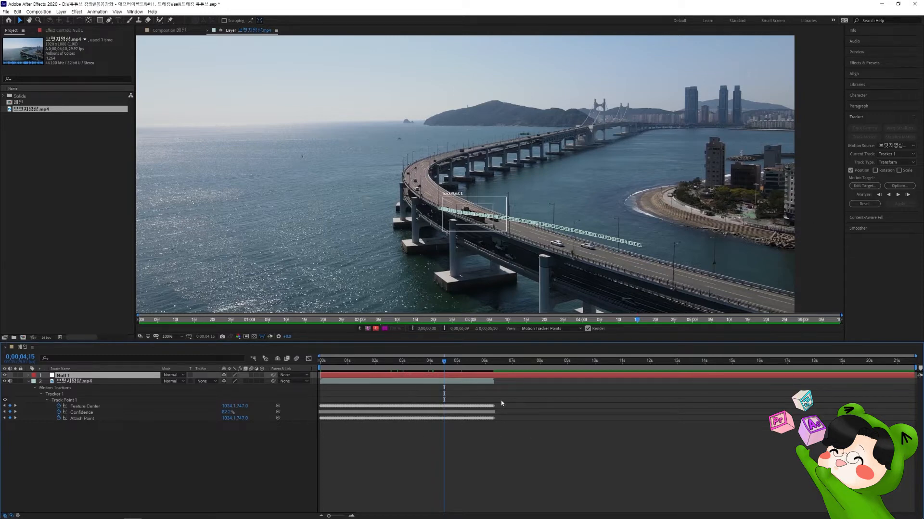
Apply the tracked motion to the null layer in the X and Y dimensions and reveal its Position keyframes.
left_click(861, 186)
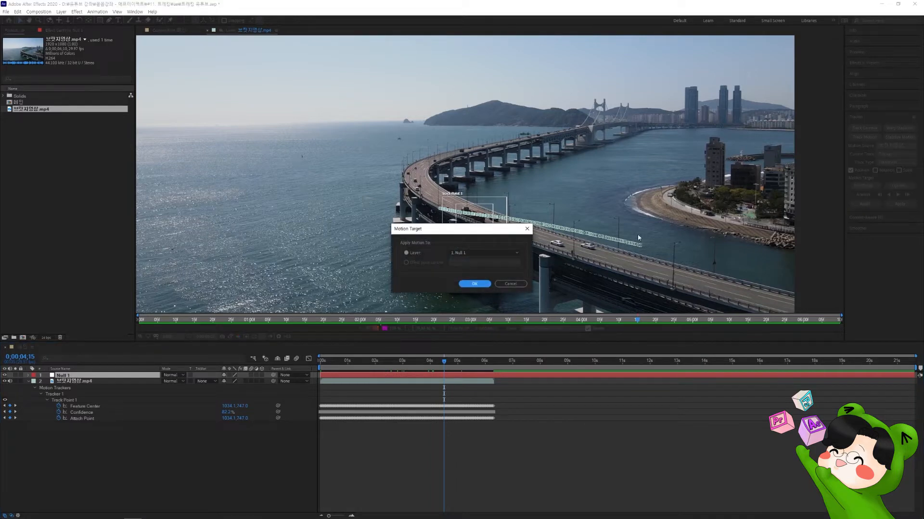
left_click(470, 251)
left_click(469, 261)
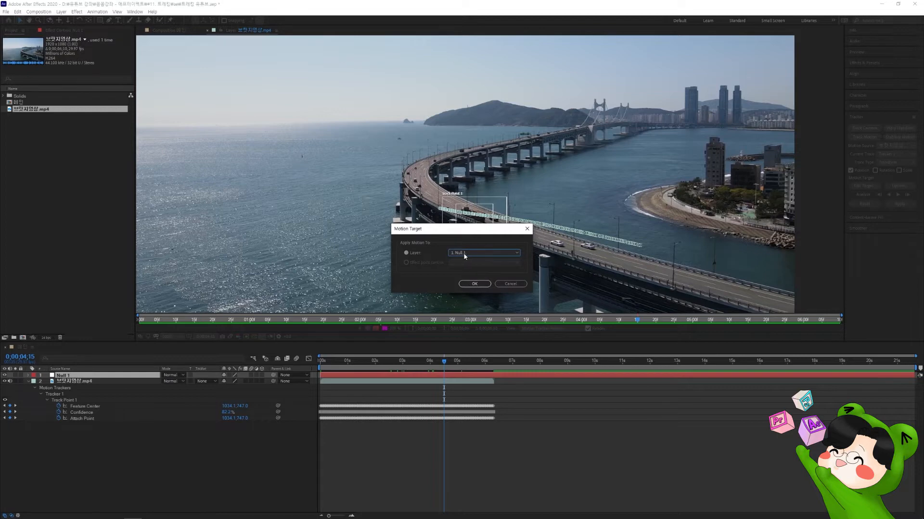
left_click(474, 284)
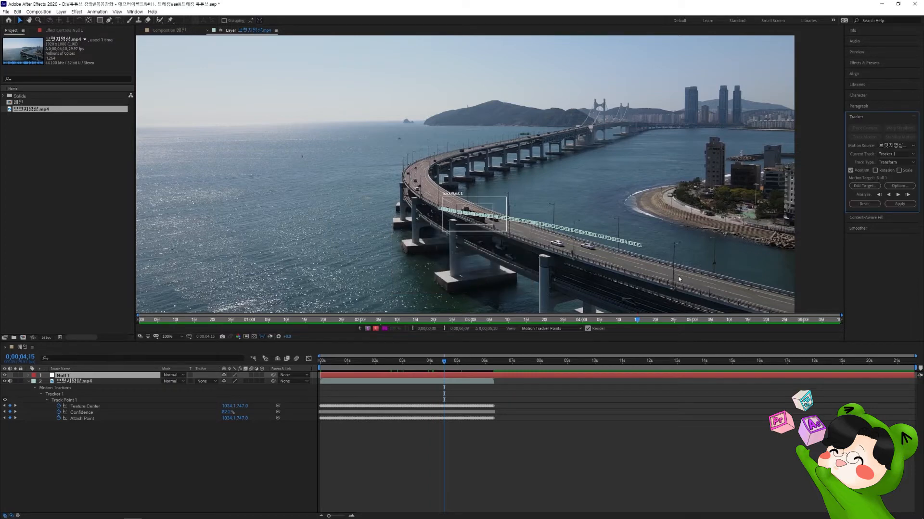
left_click(900, 204)
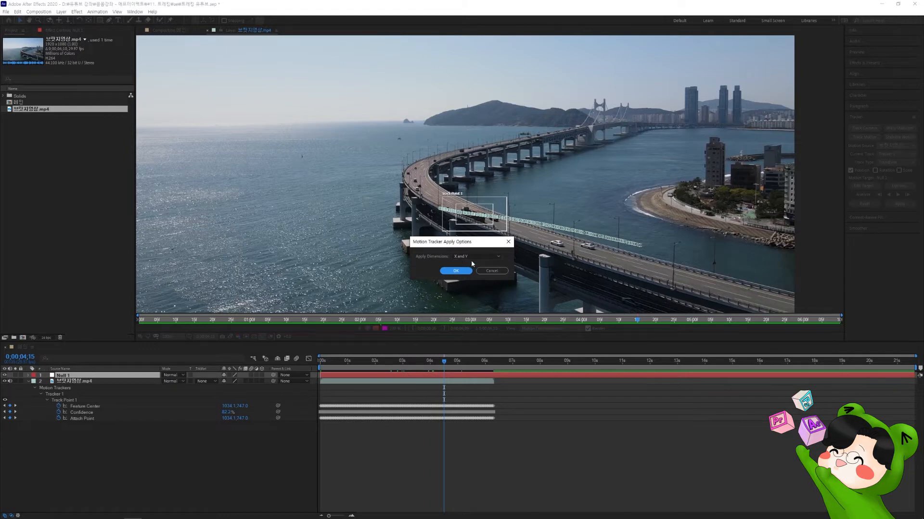
left_click(452, 271)
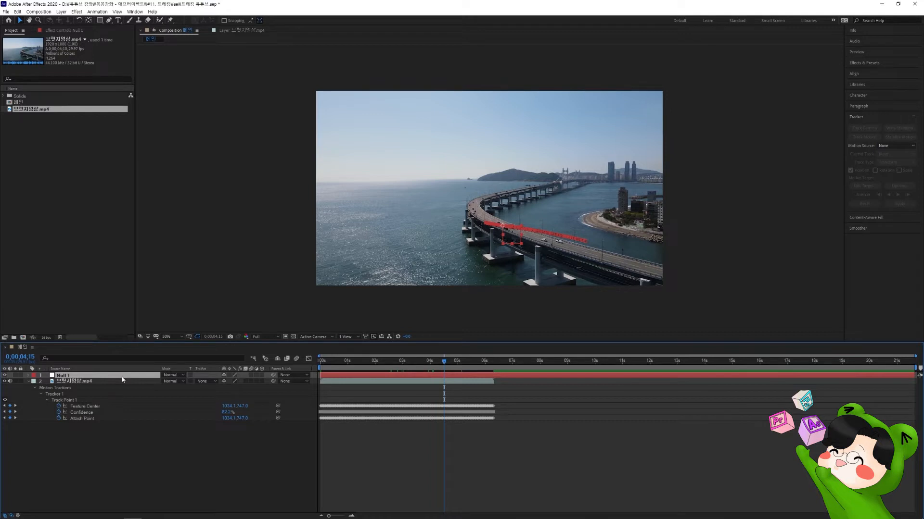
key("p")
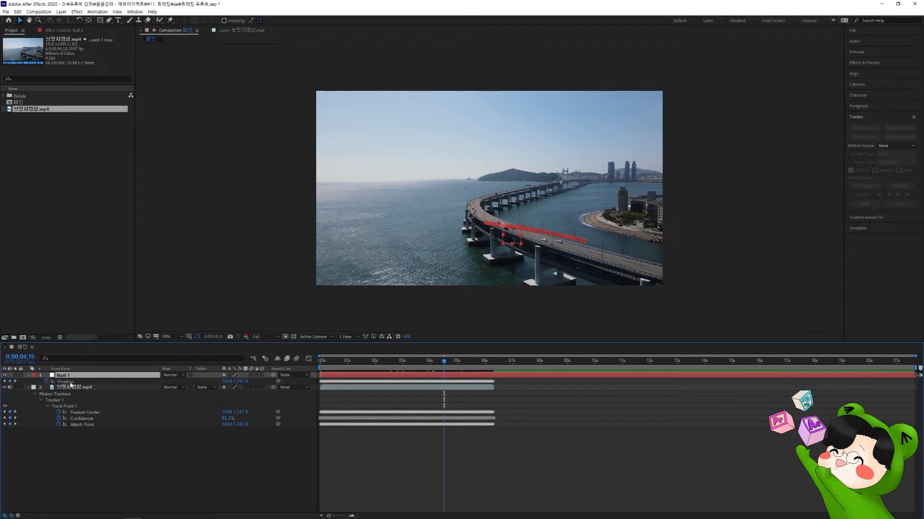
left_click_drag(508, 384, 344, 385)
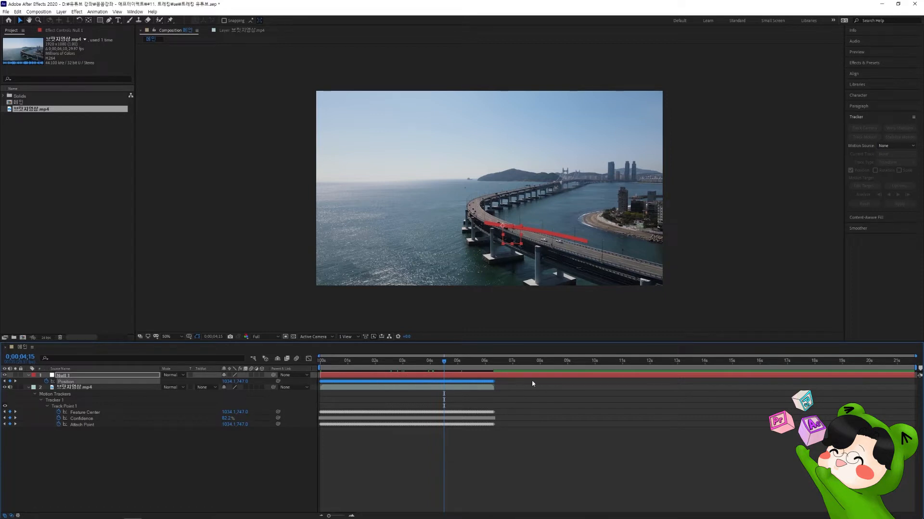
Scrub the main composition from the first frame to check the null against the red truck, and save the project.
left_click(548, 388)
scroll(609, 268, "up", 2)
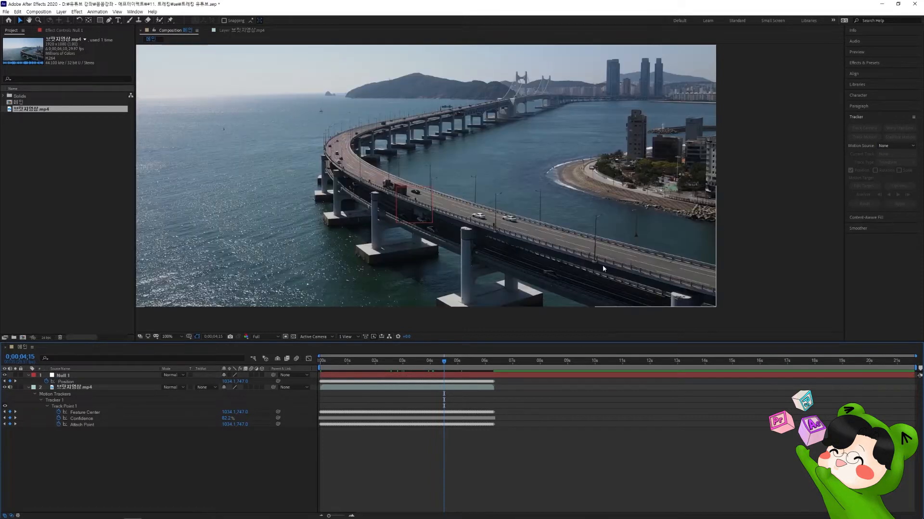
left_click(444, 375)
left_click_drag(444, 364, 320, 364)
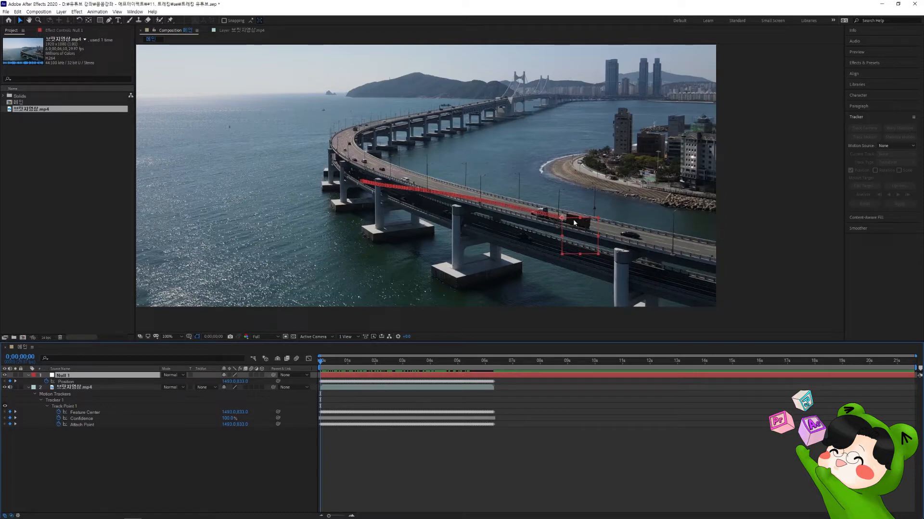
left_click_drag(320, 364, 358, 375)
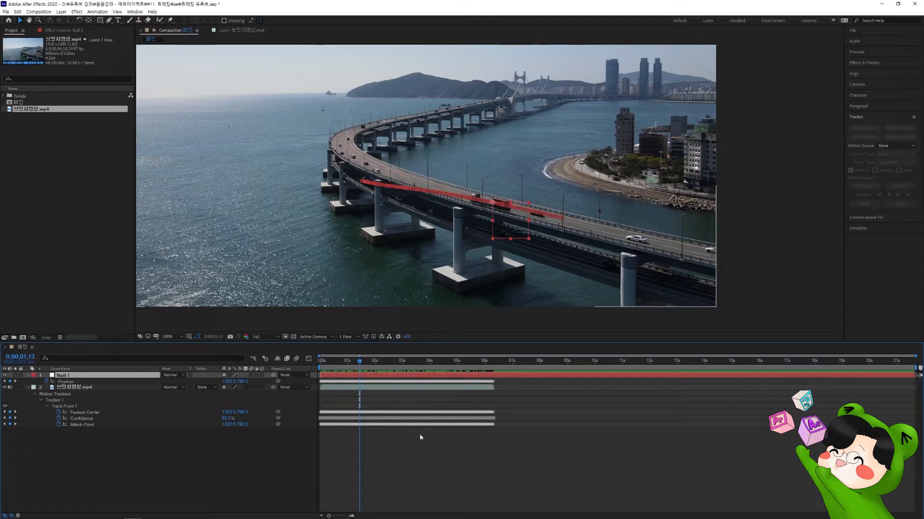
left_click(395, 451)
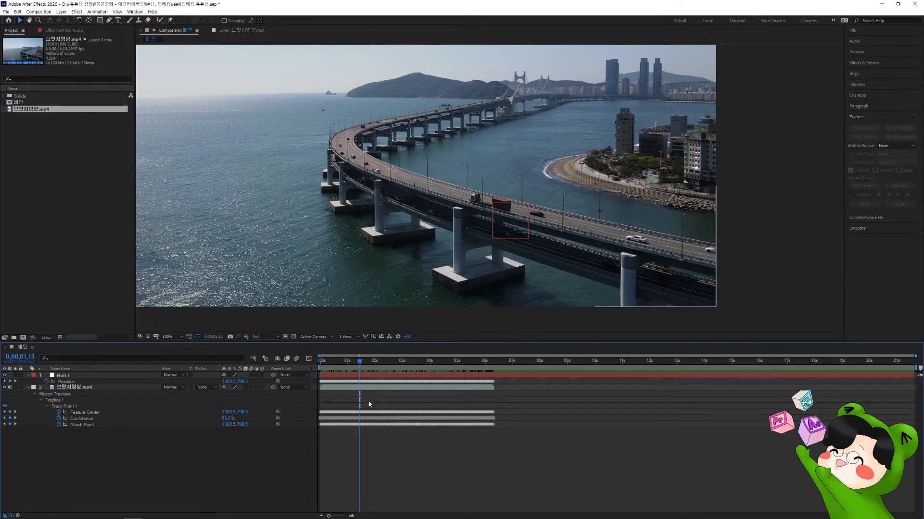
mouse_move(355, 364)
left_mouse_down()
mouse_move(476, 373)
mouse_move(366, 372)
left_mouse_up()
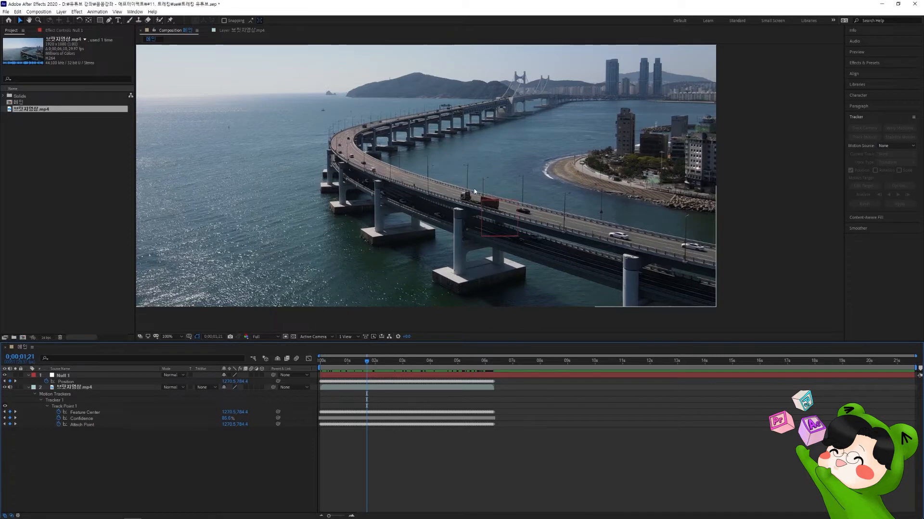
key("ctrl+s")
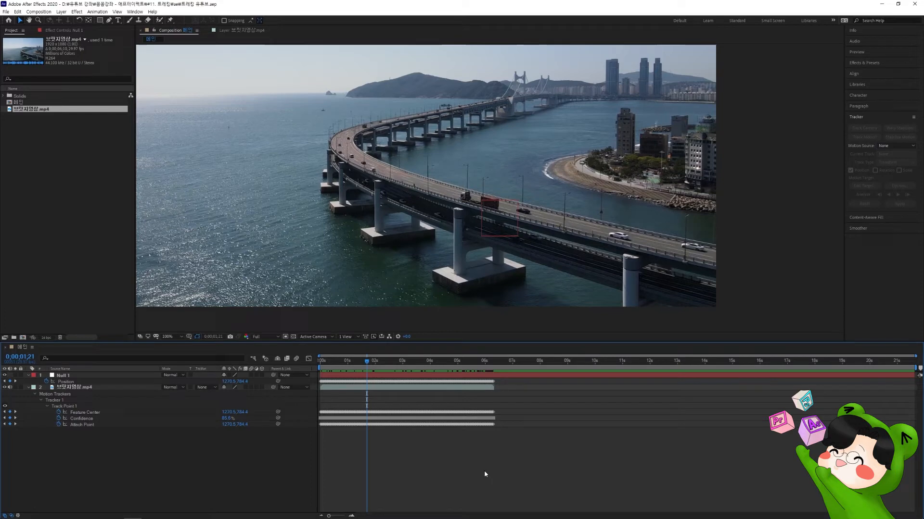
Set up a new composition named 좌표 with a width and height of 1000 px.
key("ctrl+n")
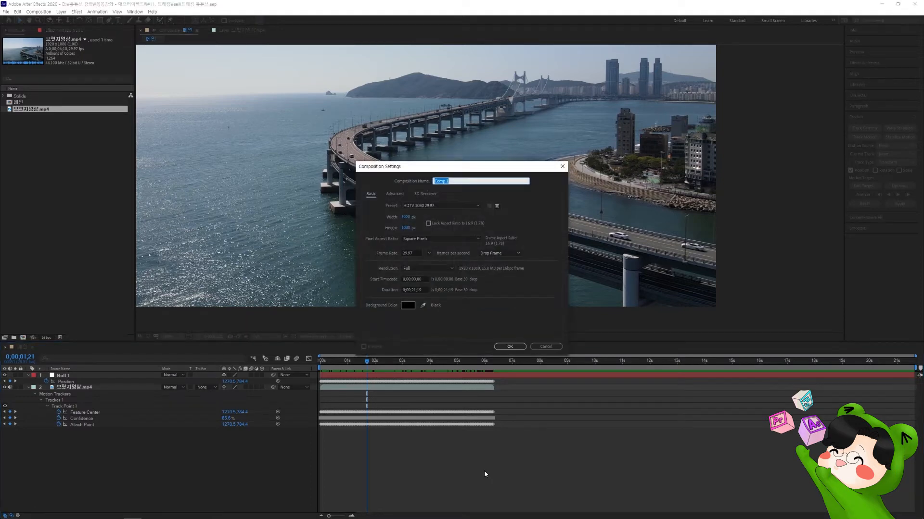
type("d")
type("좌표")
left_click(414, 216)
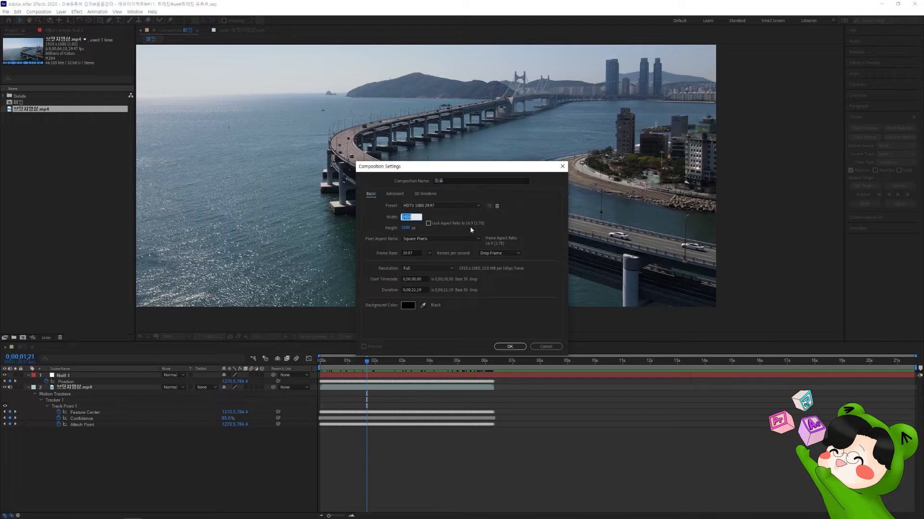
type("1000")
key("Tab")
type("1000")
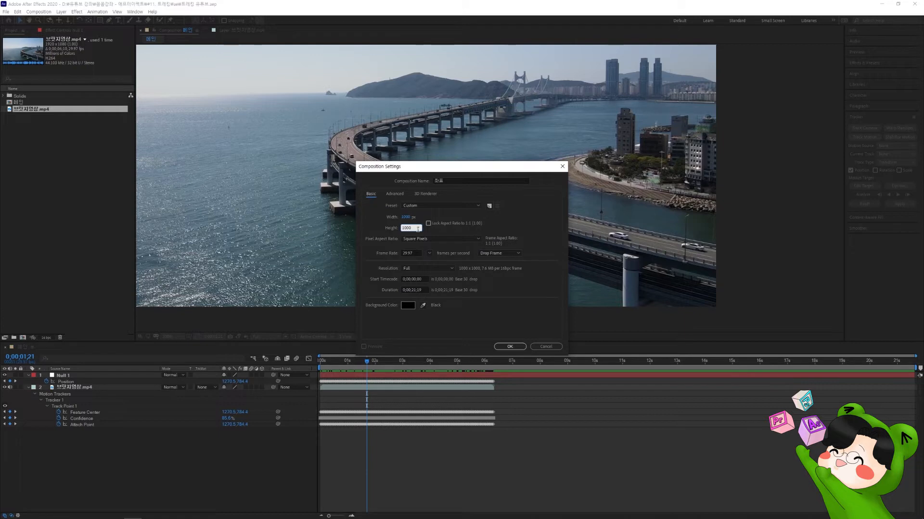
left_click(442, 217)
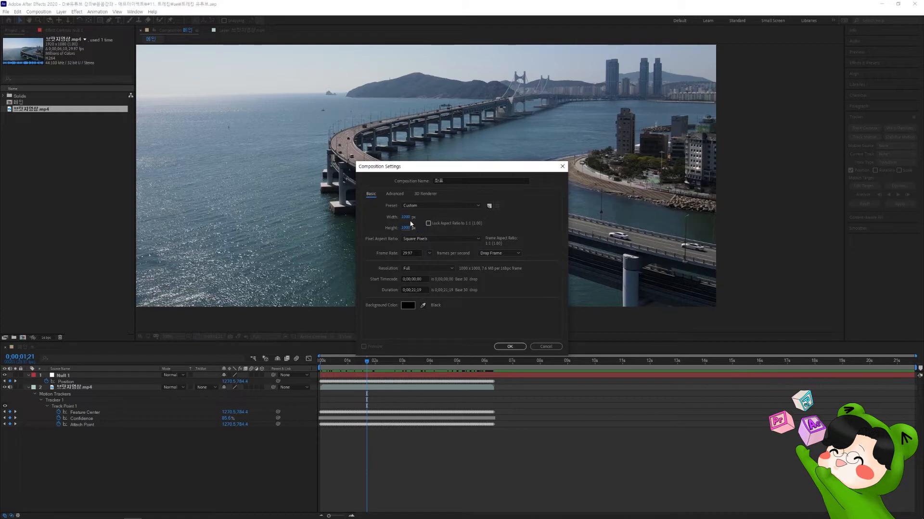
Choose the CINEMA 4D renderer for the 좌표 composition and create it.
left_click(427, 194)
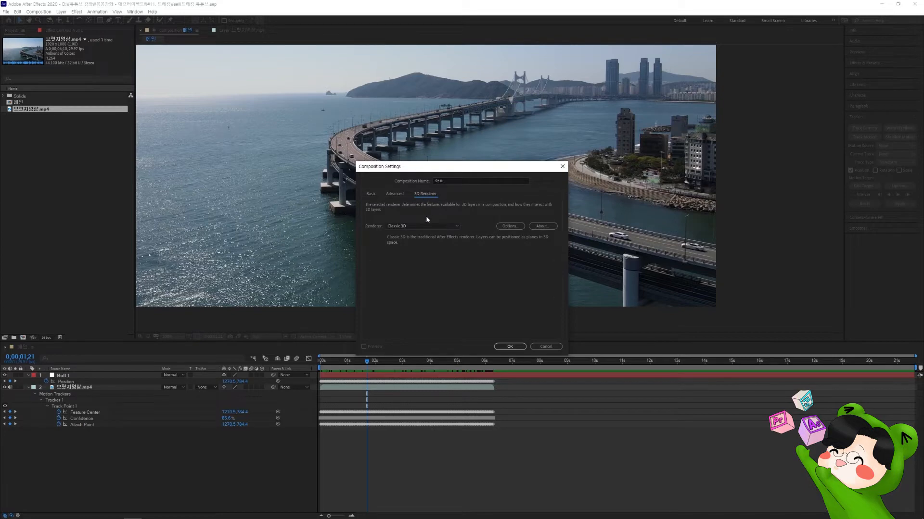
left_click(415, 225)
left_click(418, 242)
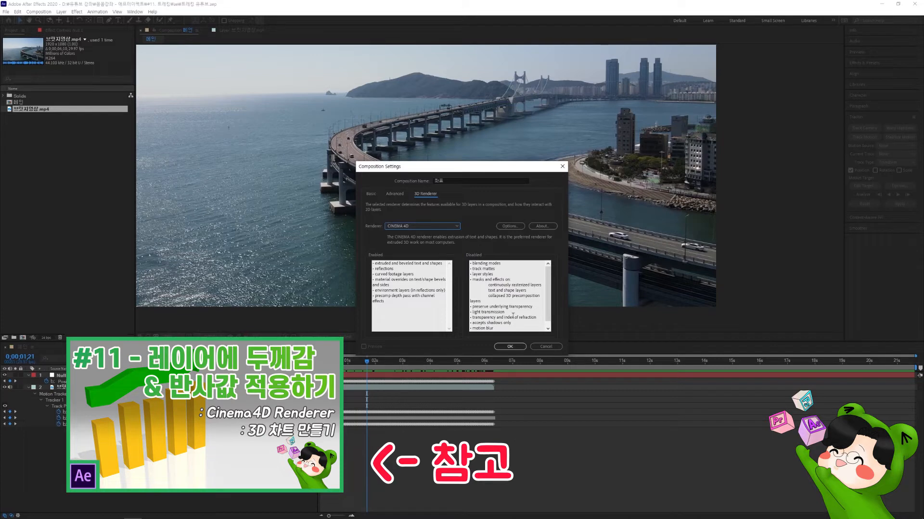
left_click(508, 347)
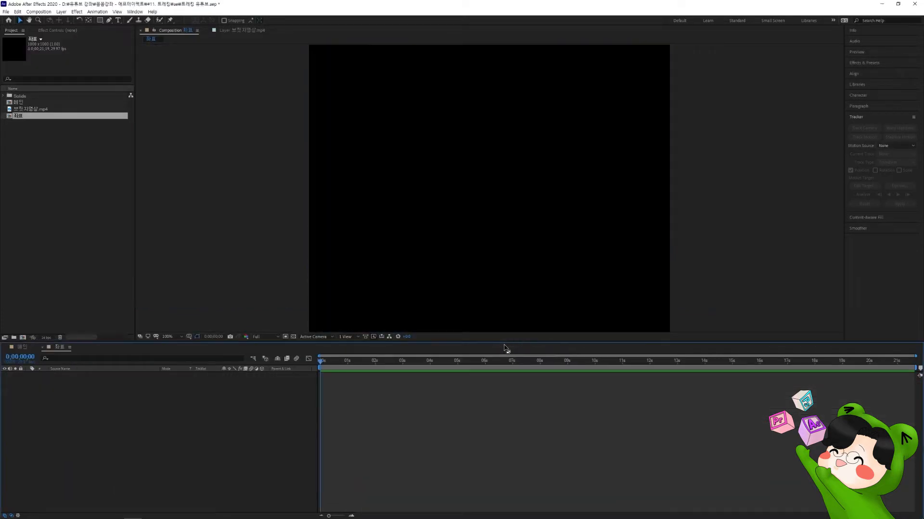
Draw a red circle with no stroke using the Ellipse tool and center it in the composition.
left_click_drag(100, 21, 125, 34)
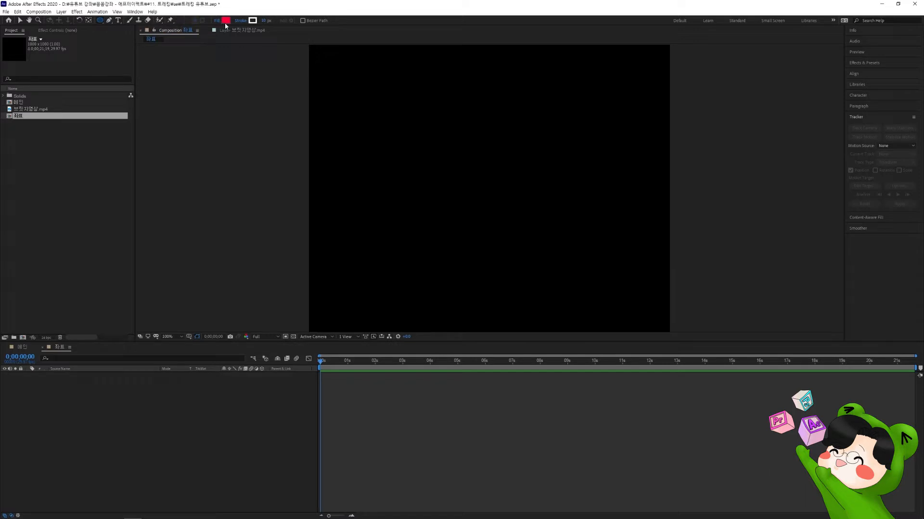
left_click(239, 21)
left_click(425, 243)
left_click(450, 284)
left_click_drag(401, 99, 541, 230)
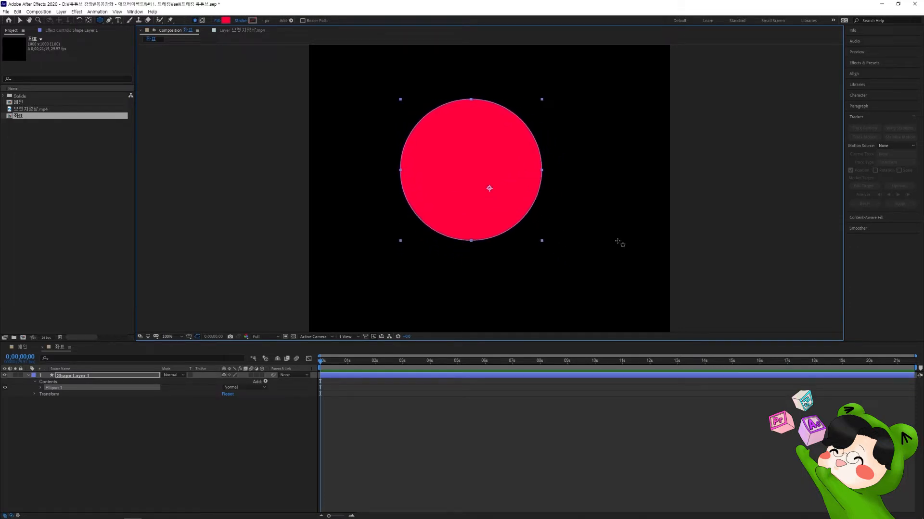
key("ctrl+Home")
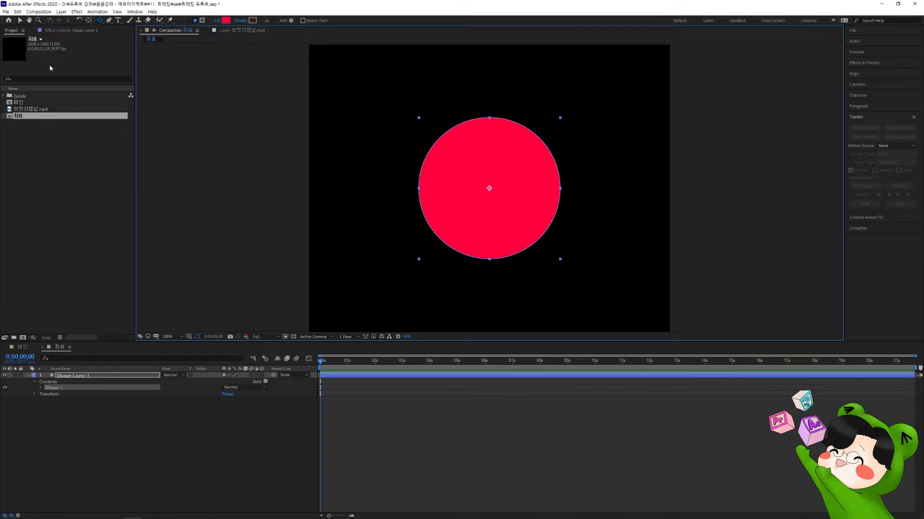
left_click(20, 20)
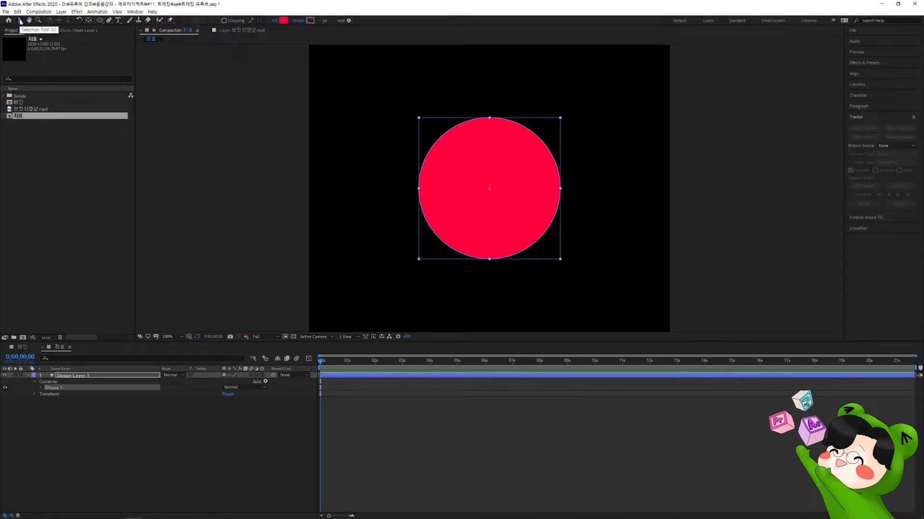
Convert the circle's Ellipse Path 1 to a Bezier path.
left_click(40, 389)
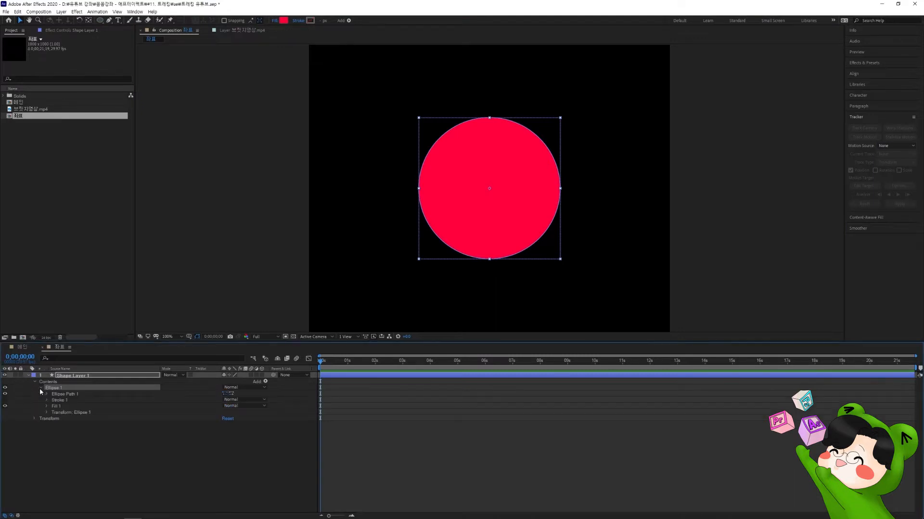
left_click(46, 394)
left_click(46, 394)
left_click(77, 394)
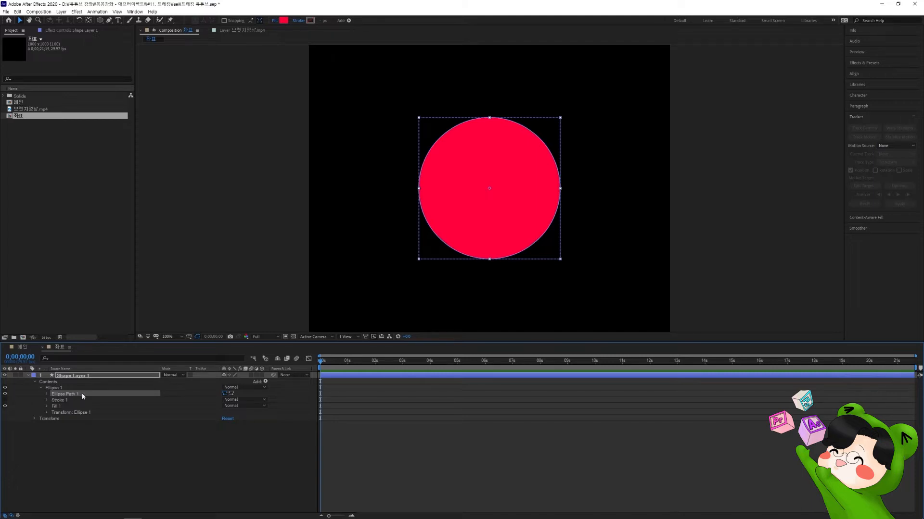
right_click(83, 397)
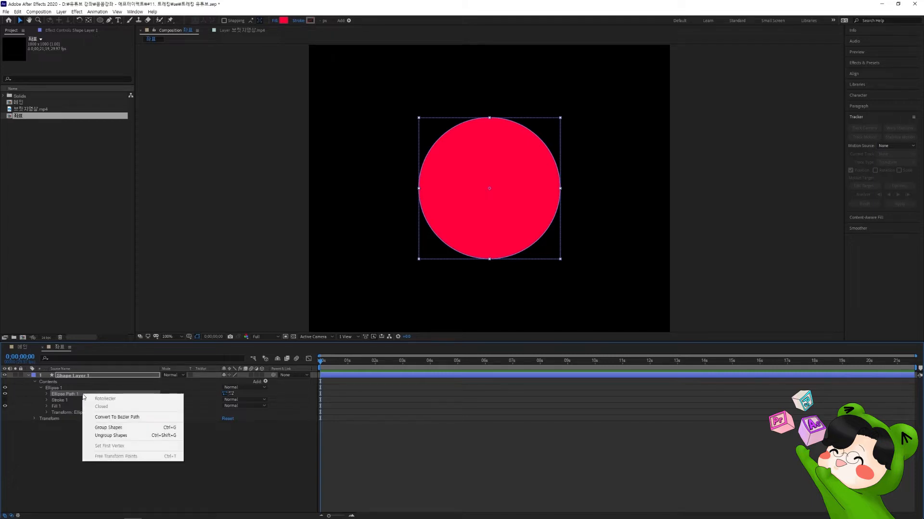
left_click(130, 417)
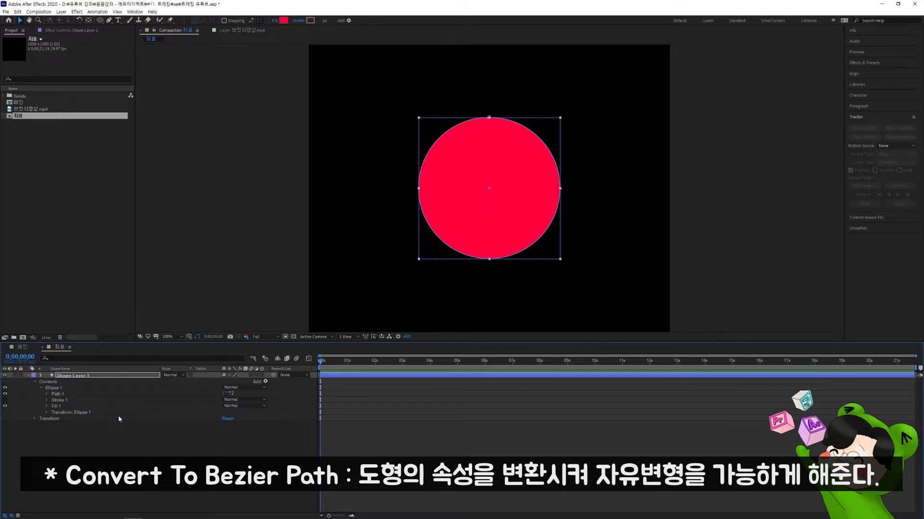
Pull the bottom vertex of the circle's path straight down to stretch it into an egg shape.
left_click(47, 394)
left_click(65, 395)
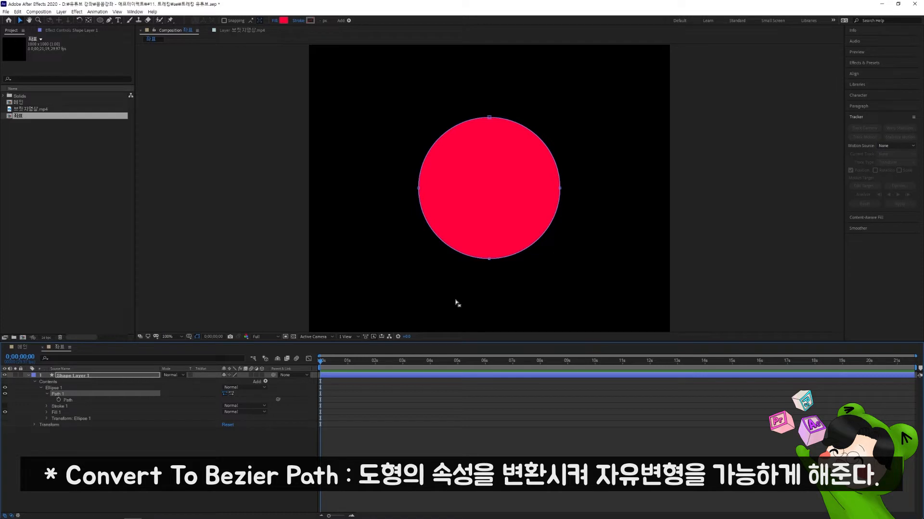
left_click(489, 259)
left_click_drag(489, 261, 489, 297)
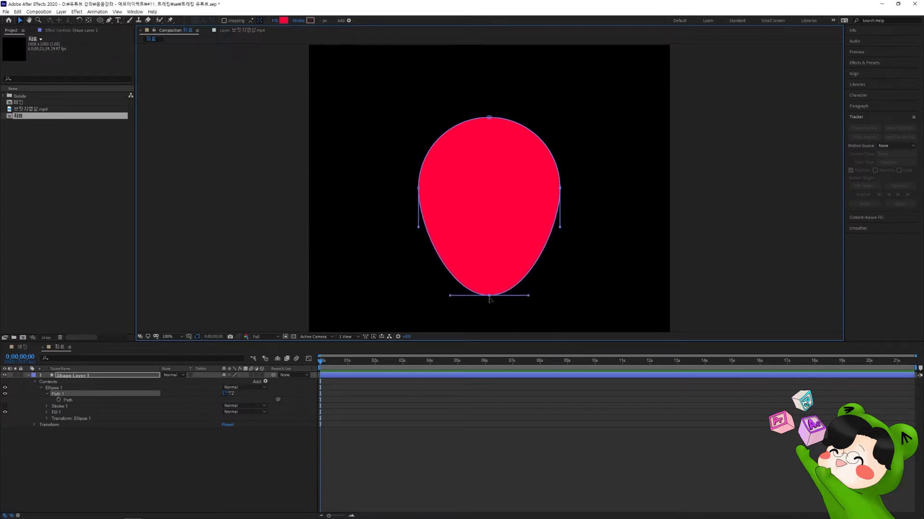
Turn the bottom vertex into a sharp corner with the Convert Vertex tool to form a map pin, and save the project.
left_click(109, 21)
left_click_drag(108, 22, 155, 45)
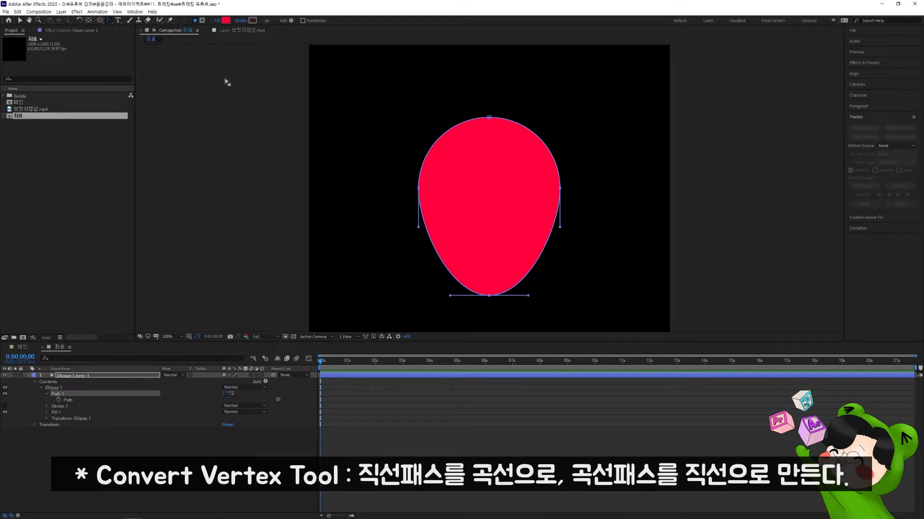
left_click(489, 295)
left_click_drag(489, 295, 449, 296)
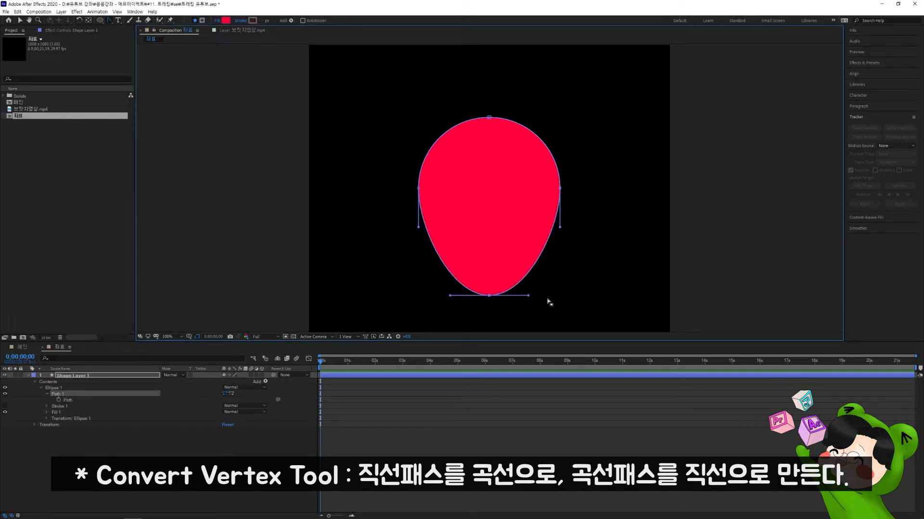
left_click(490, 295)
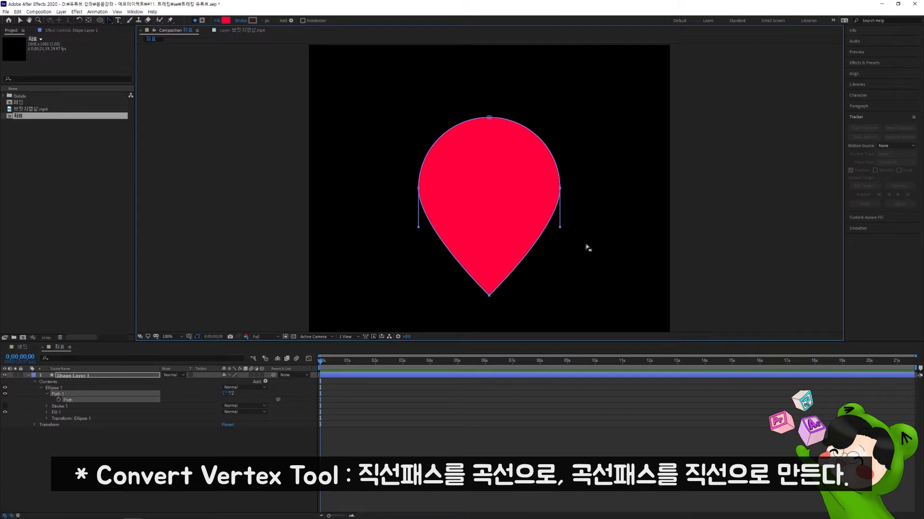
key("ctrl+s")
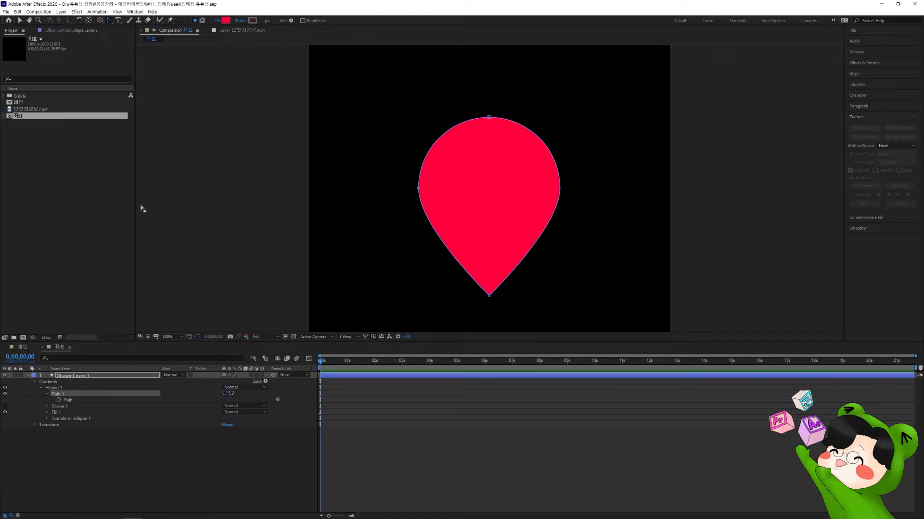
Draw a smaller concentric circle inside the pin on the same shape layer and place Ellipse 1 above Ellipse 2 in its contents.
left_click(79, 376)
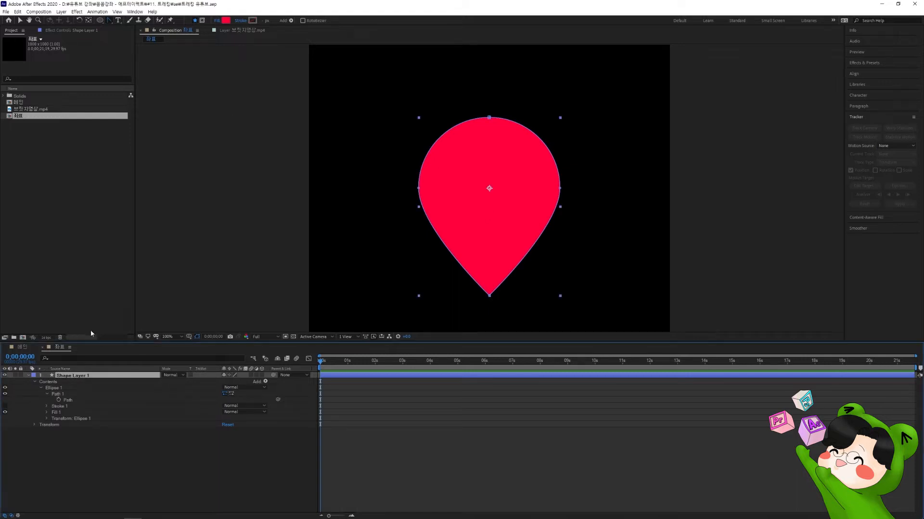
left_click(100, 21)
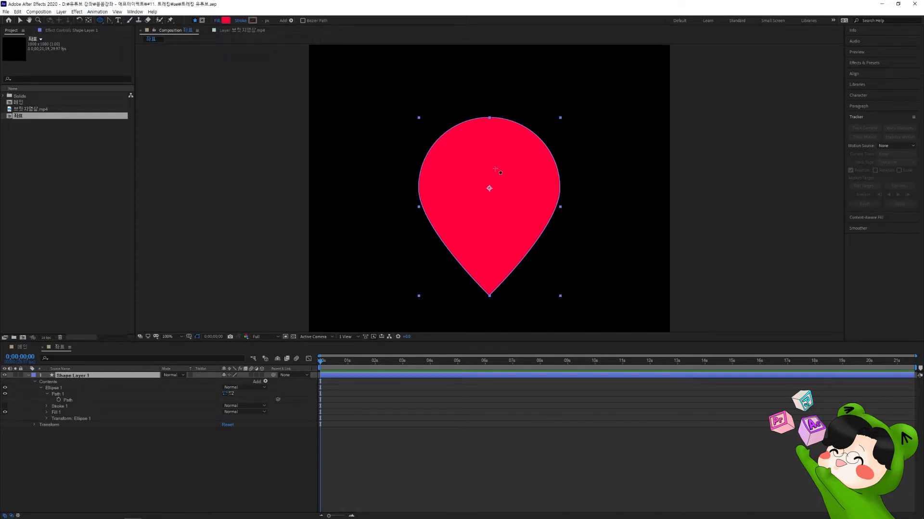
left_click_drag(490, 189, 504, 207)
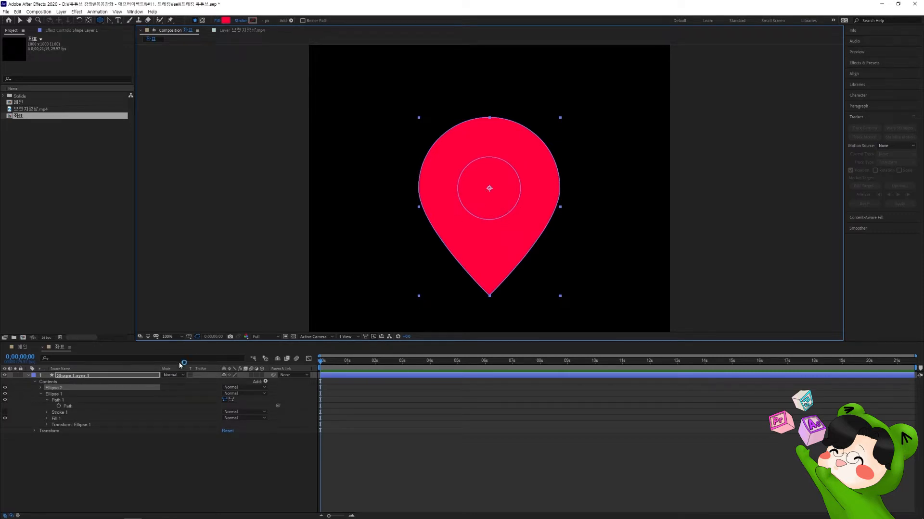
left_click(41, 396)
left_click_drag(55, 396, 60, 388)
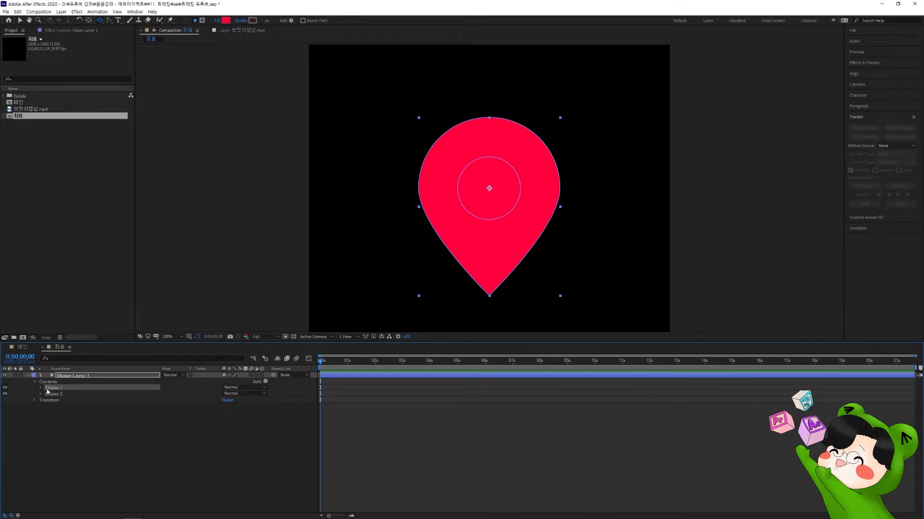
Add an empty group to the shape layer's contents and move both Ellipse 1 and Ellipse 2 into it.
left_click(257, 417)
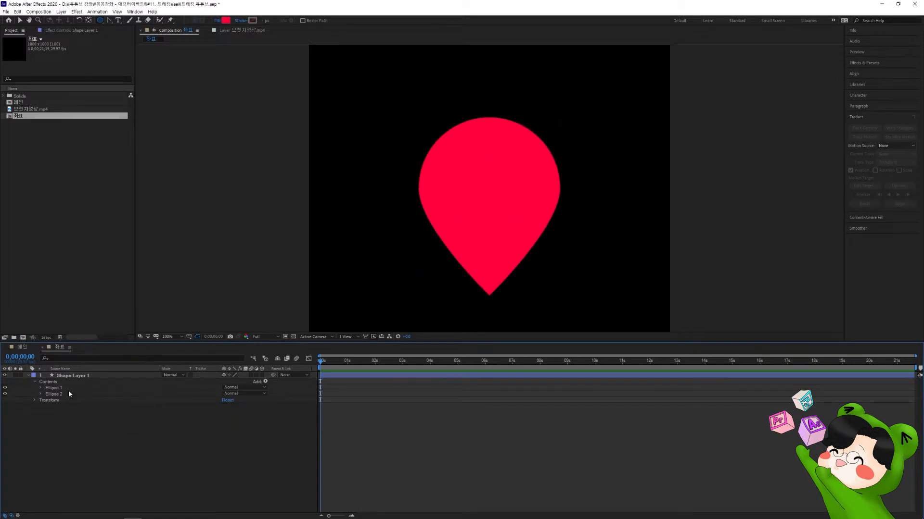
left_click(266, 382)
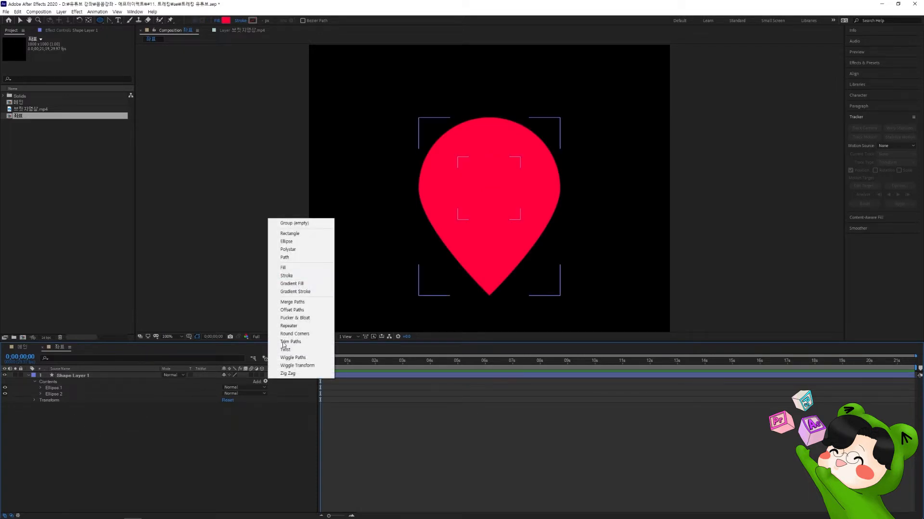
left_click(303, 224)
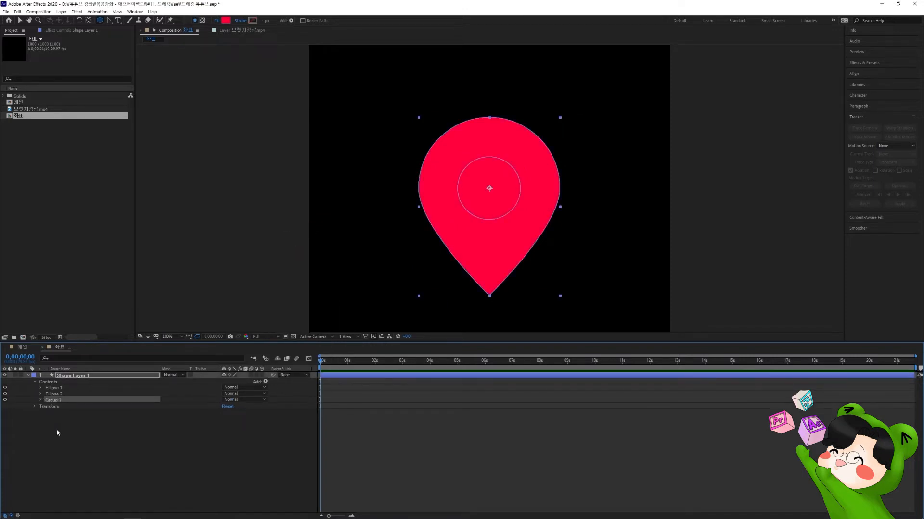
left_click(58, 389)
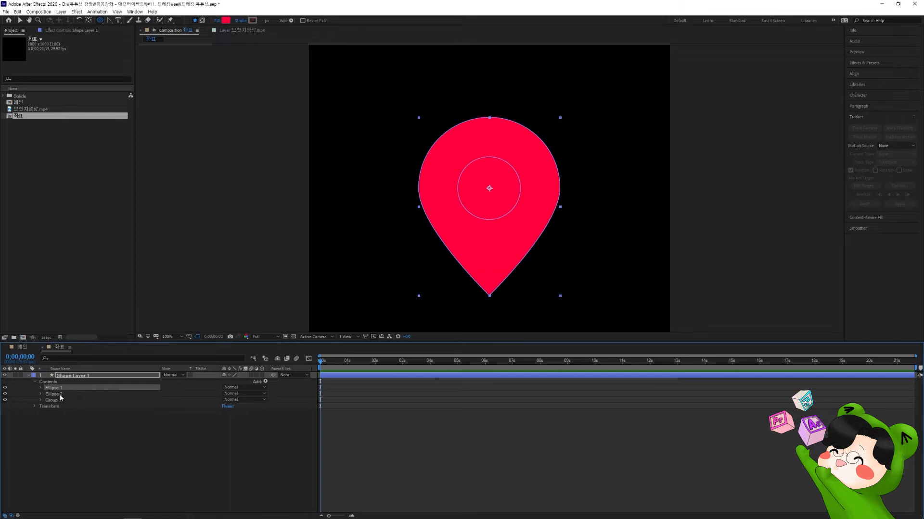
left_click(58, 394, "shift")
left_click_drag(60, 396, 60, 403)
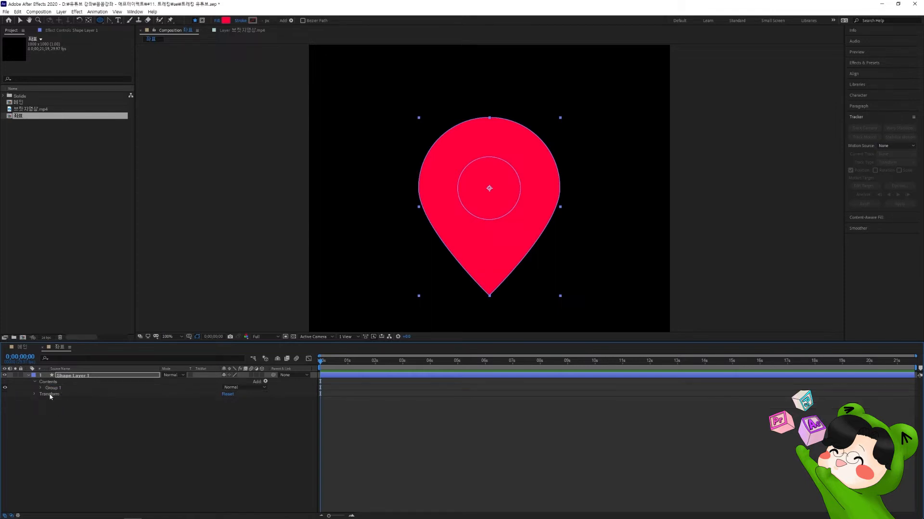
left_click(41, 388)
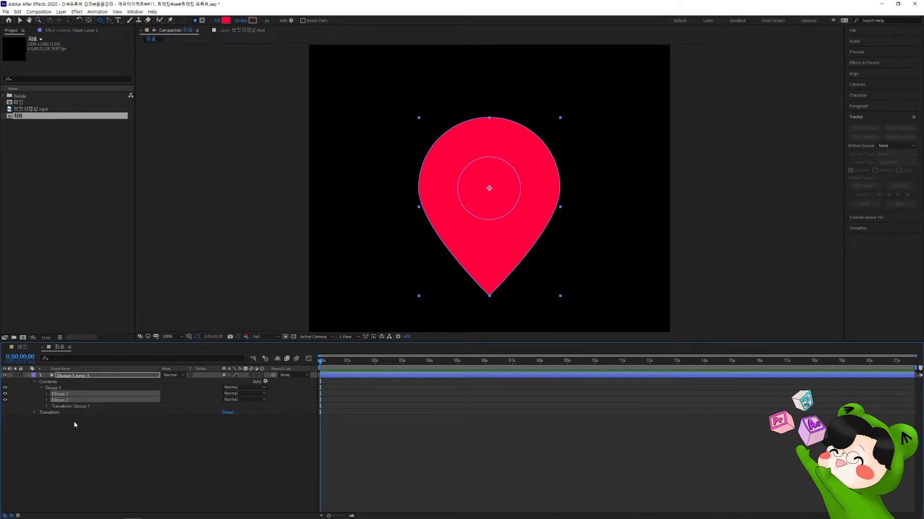
Add Merge Paths to Group 1 and set its mode to Subtract to cut the inner circle out of the pin.
left_click(74, 420)
left_click(58, 389)
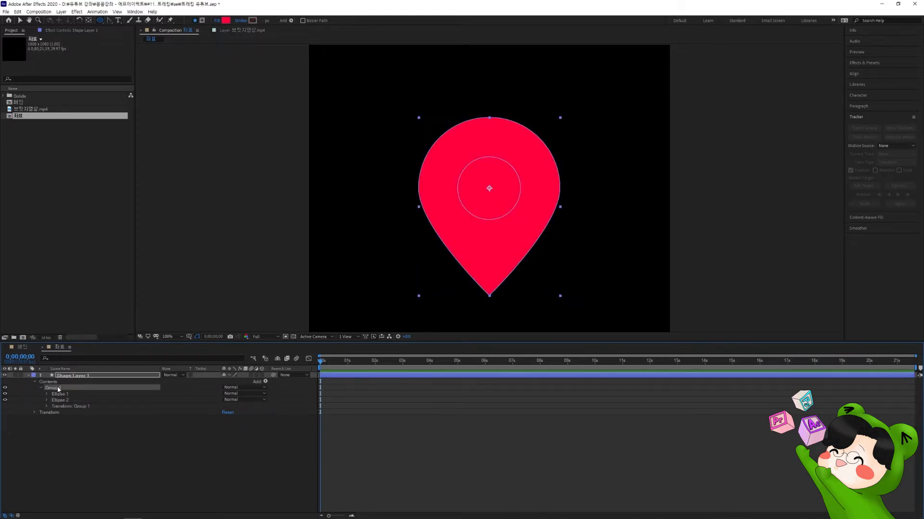
left_click(265, 381)
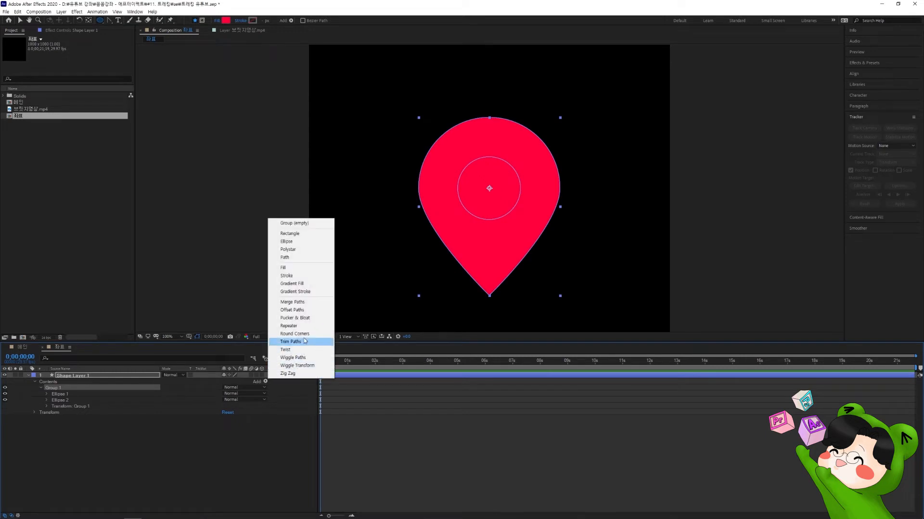
left_click(306, 304)
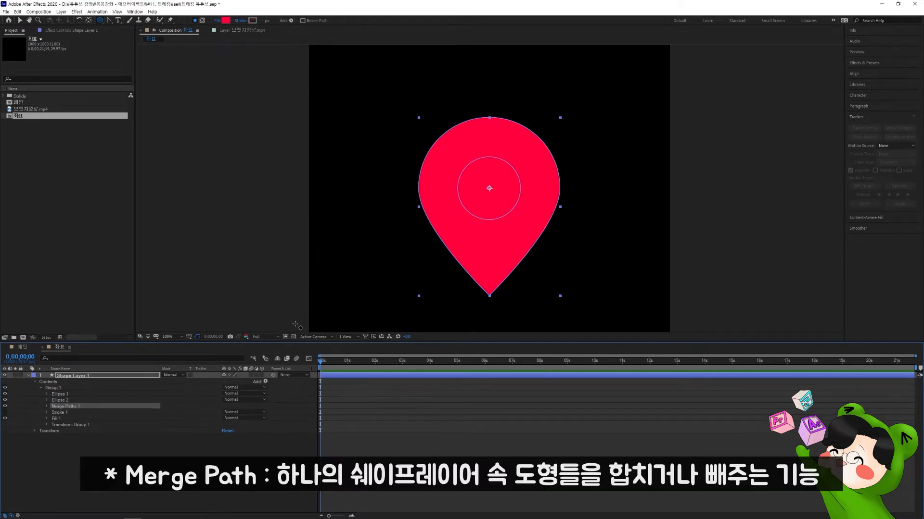
left_click(47, 407)
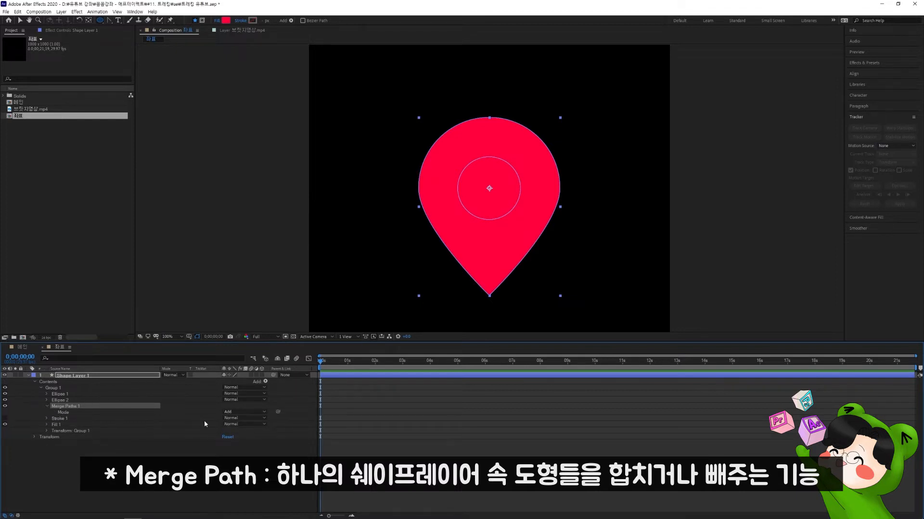
left_click(240, 414)
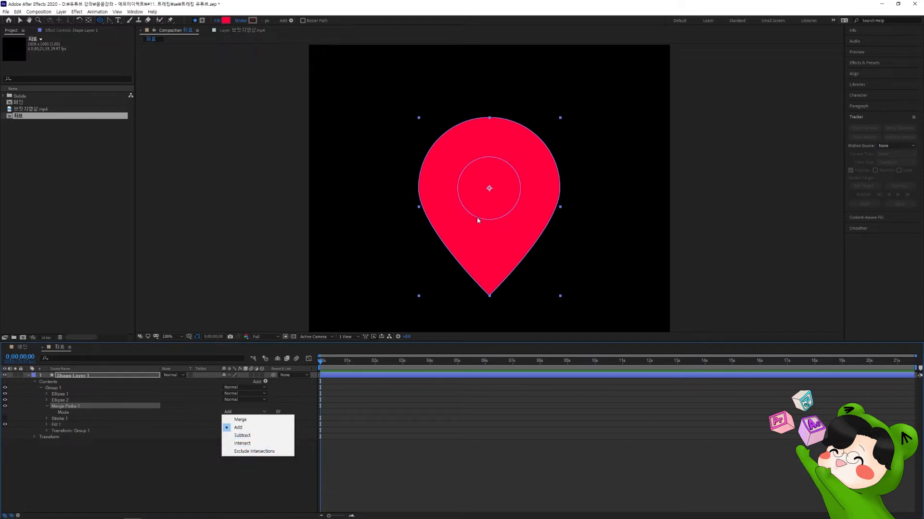
left_click(243, 435)
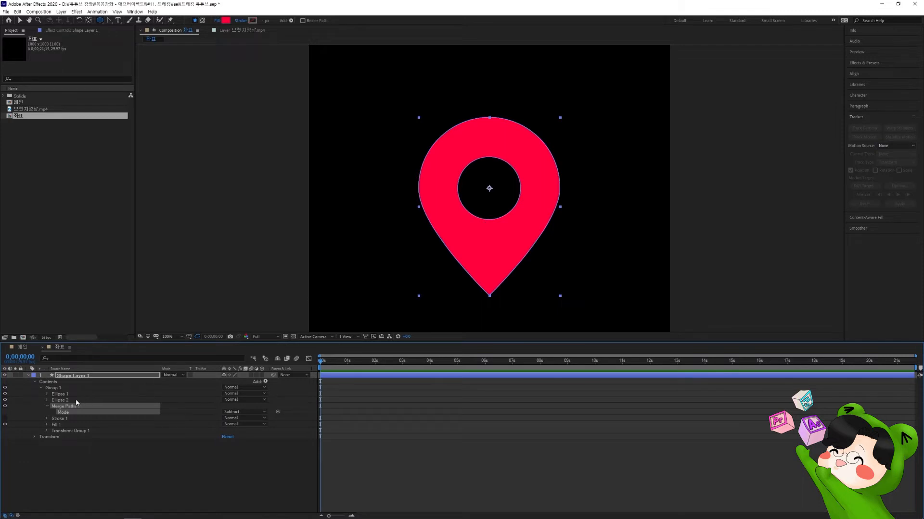
Try Merge Paths 1 between Ellipse 1 and Ellipse 2, return it below both ellipses, and collapse Group 1.
left_click_drag(66, 406, 64, 400)
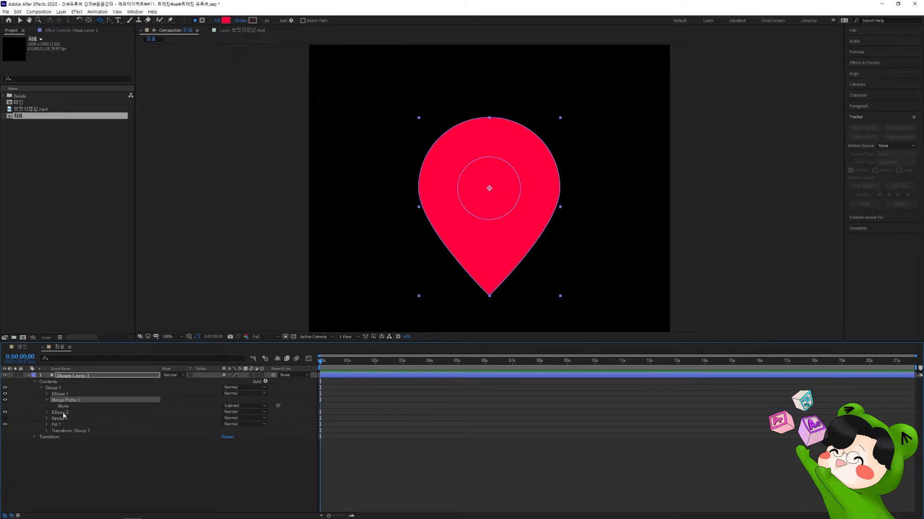
left_click_drag(75, 398, 71, 414)
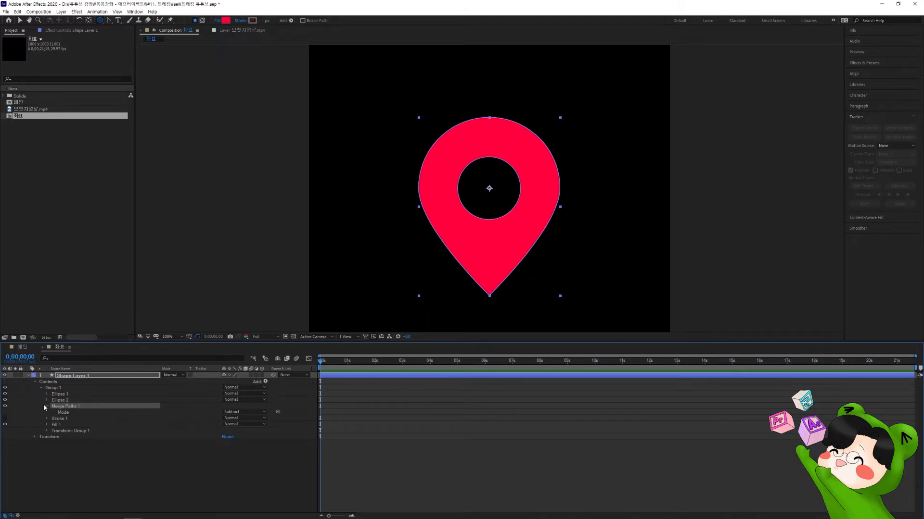
left_click(42, 388)
left_click(144, 438)
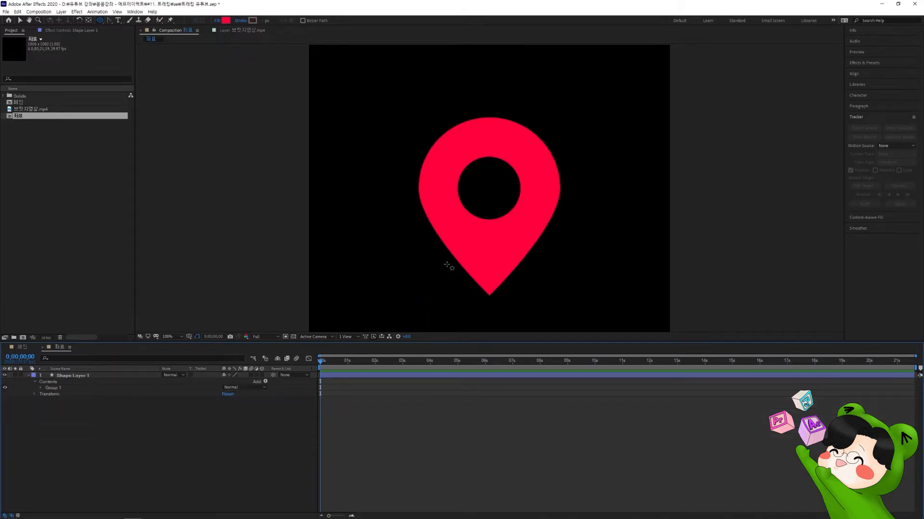
Turn the pin's shape layer into a 3D layer and set its Extrusion Depth to 60.
key("v")
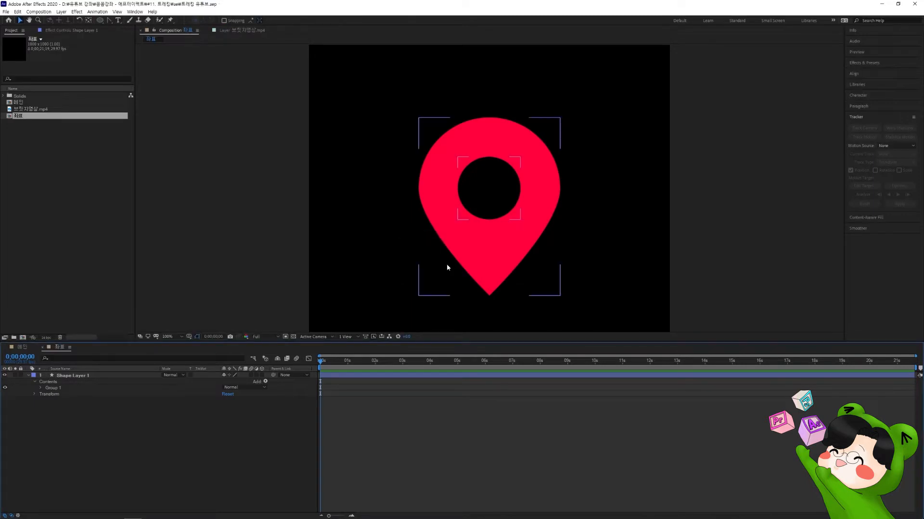
left_click(262, 376)
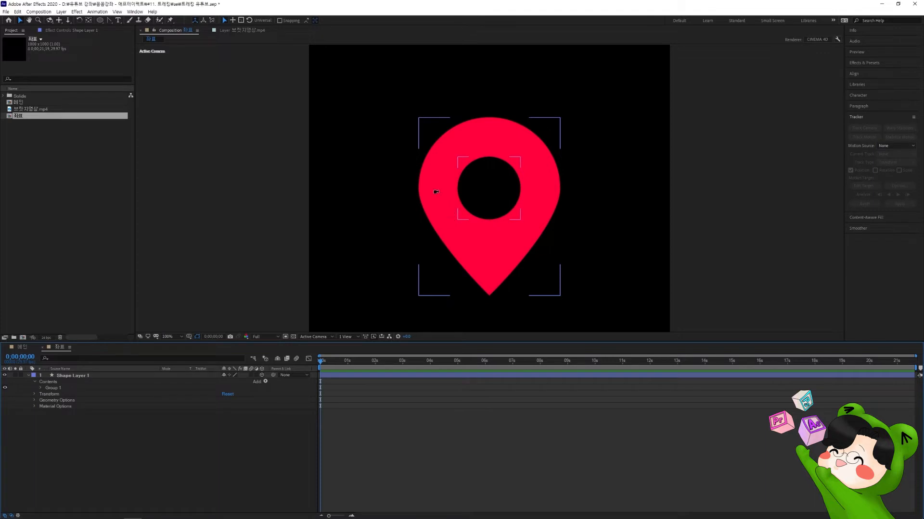
left_click(424, 179, "alt")
left_click_drag(424, 179, 512, 198)
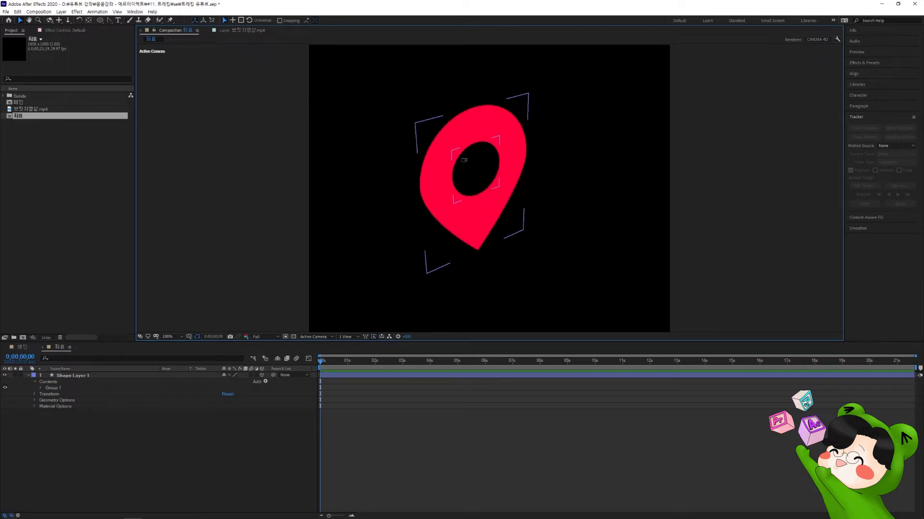
left_click_drag(449, 136, 476, 159)
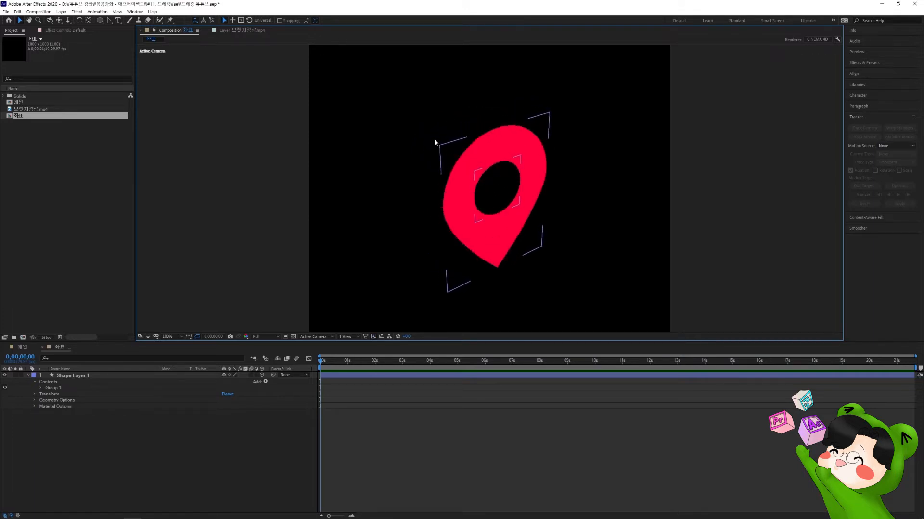
left_click(471, 292)
left_click(33, 400)
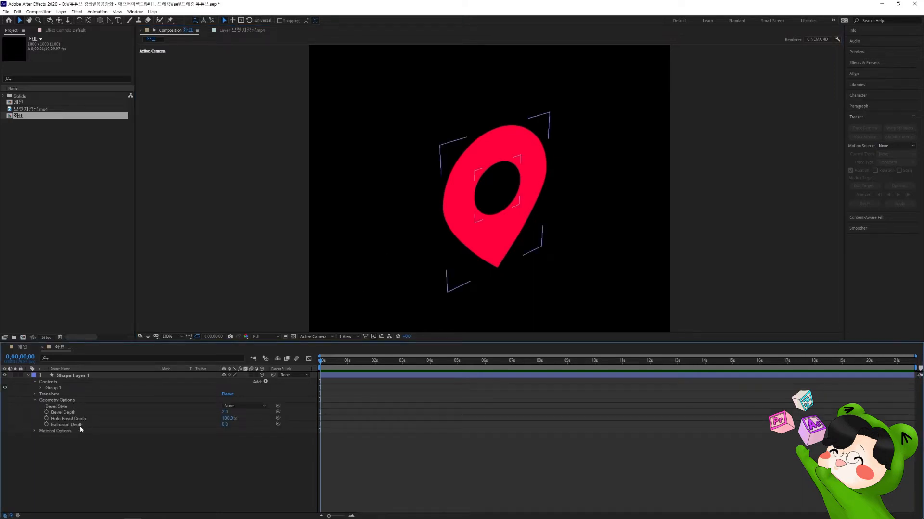
mouse_move(225, 424)
left_mouse_down()
mouse_move(254, 423)
mouse_move(228, 427)
left_mouse_up()
left_click(227, 425)
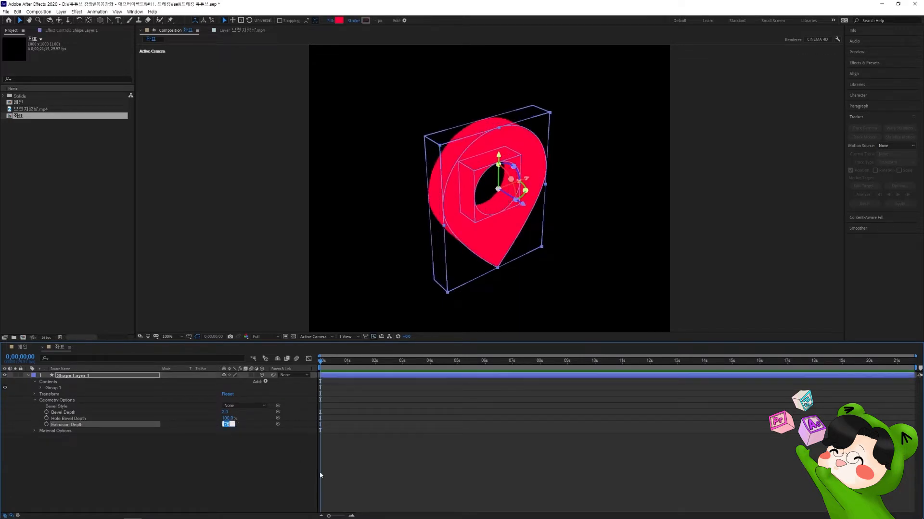
type("60")
key("Return")
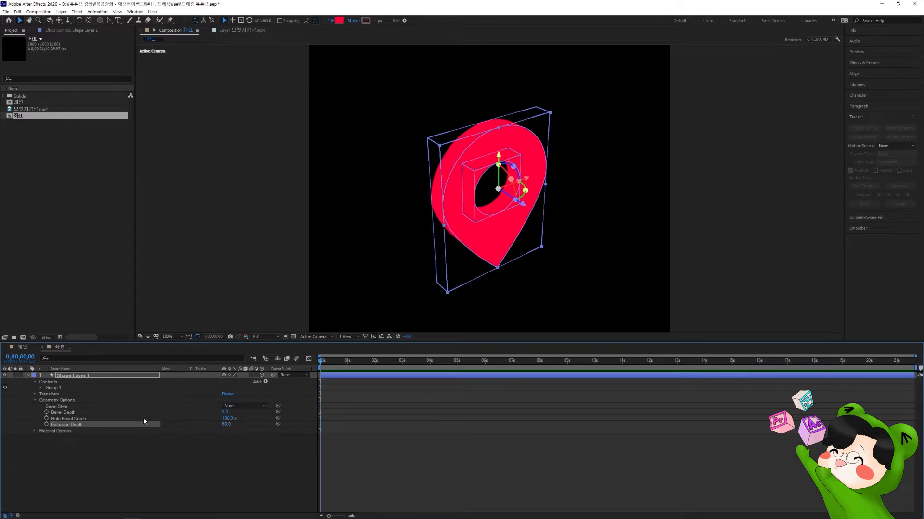
Try a Z position of 30 for the pin's shape layer and undo it.
key("p")
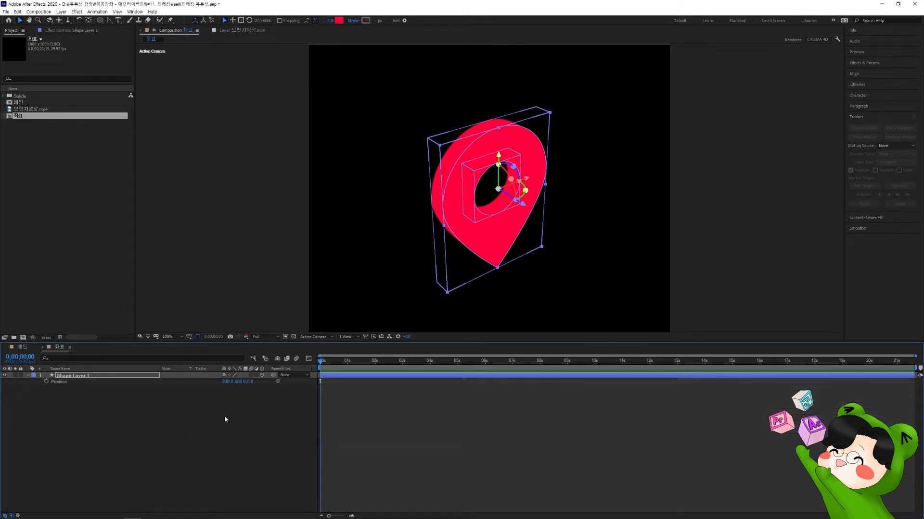
left_click(250, 383)
type("30")
key("Return")
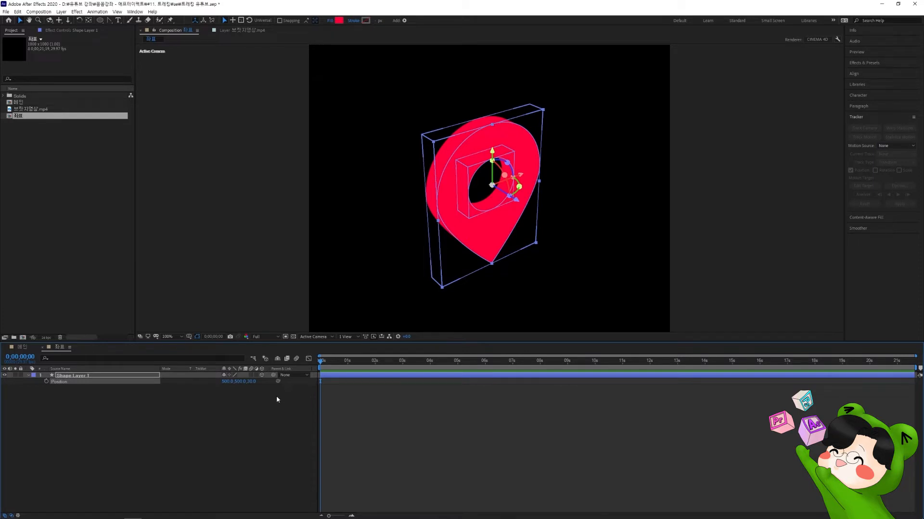
key("ctrl+z")
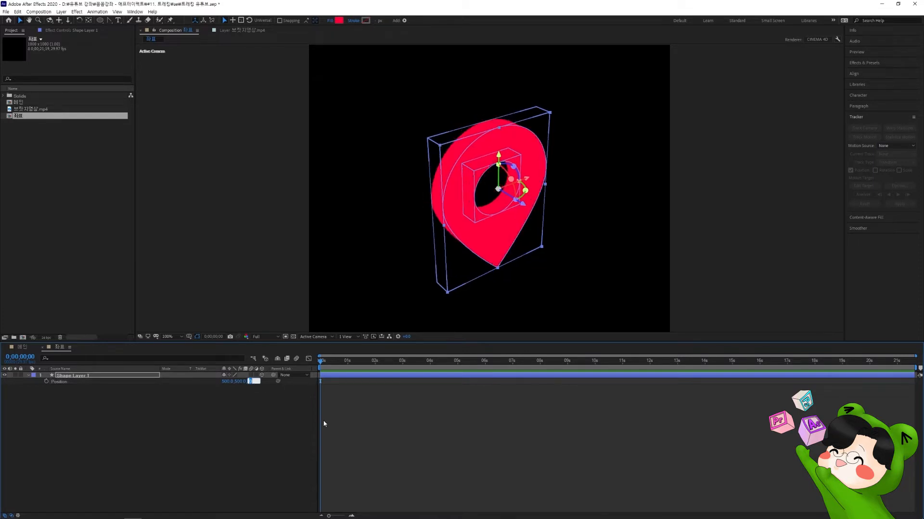
Set the Z position of the pin's shape layer to -30 and save the project.
type("30")
key("Return")
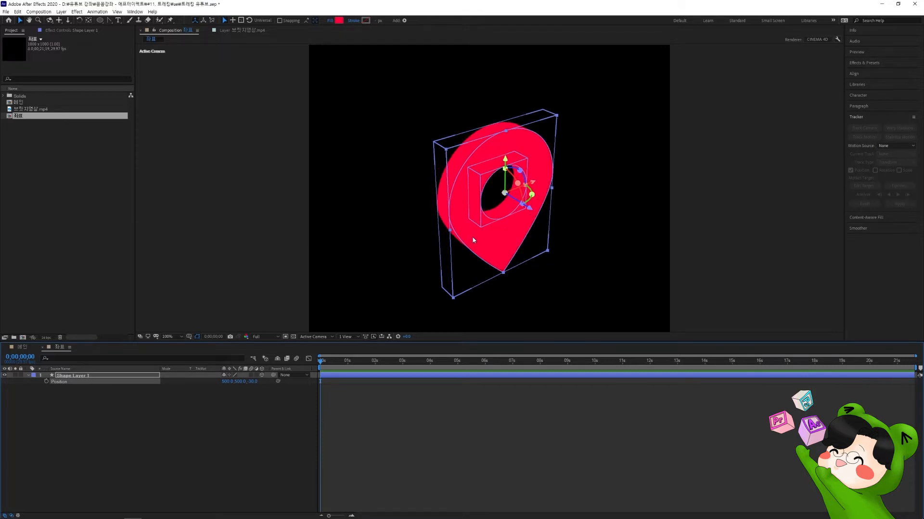
key("ctrl+s")
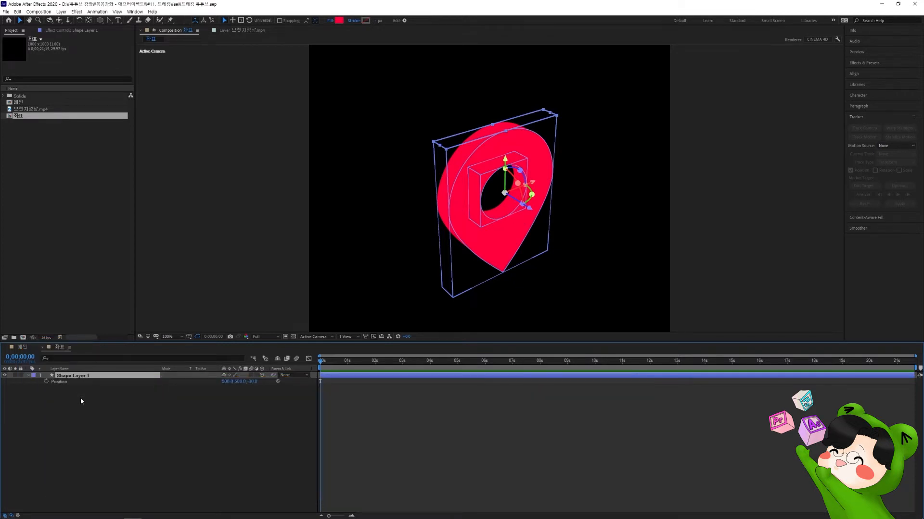
Create a null object in the pin composition and turn it into a 3D layer.
right_click(81, 400)
mouse_move(114, 405)
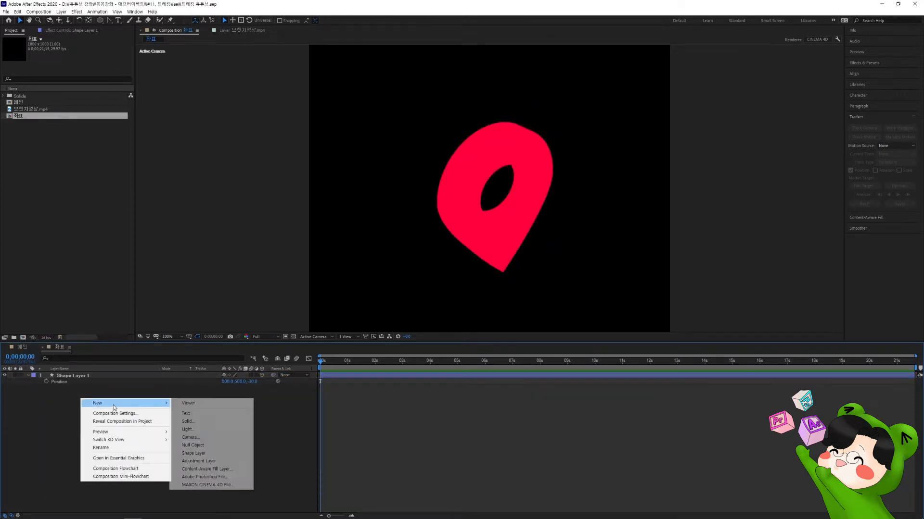
left_click(207, 449)
left_click(262, 375)
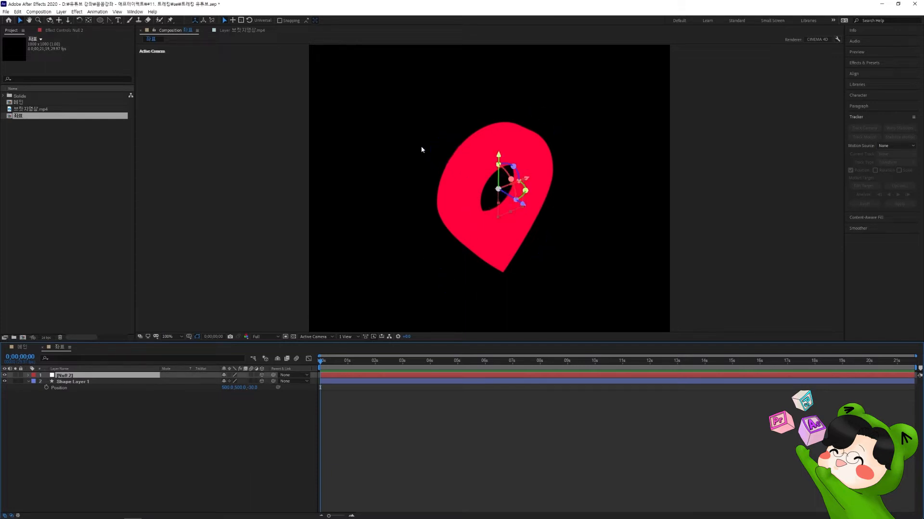
Compare the centring of the null and the pin's shape layer from the Left view, then return to the Active Camera view.
left_click(94, 382)
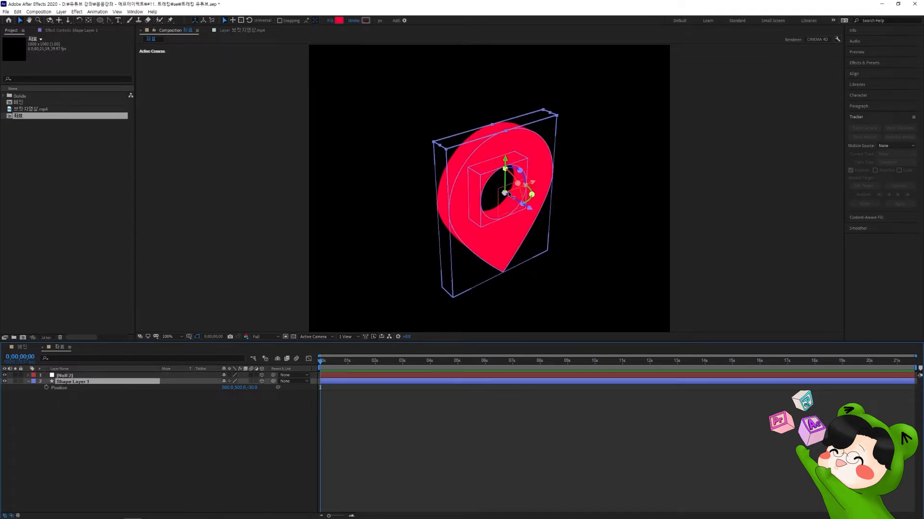
left_click(322, 338)
left_click(313, 363)
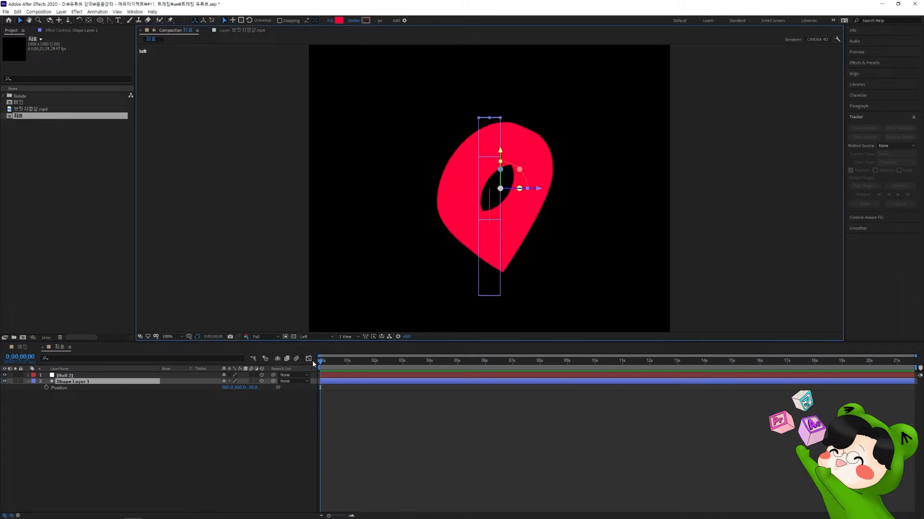
left_click(72, 376)
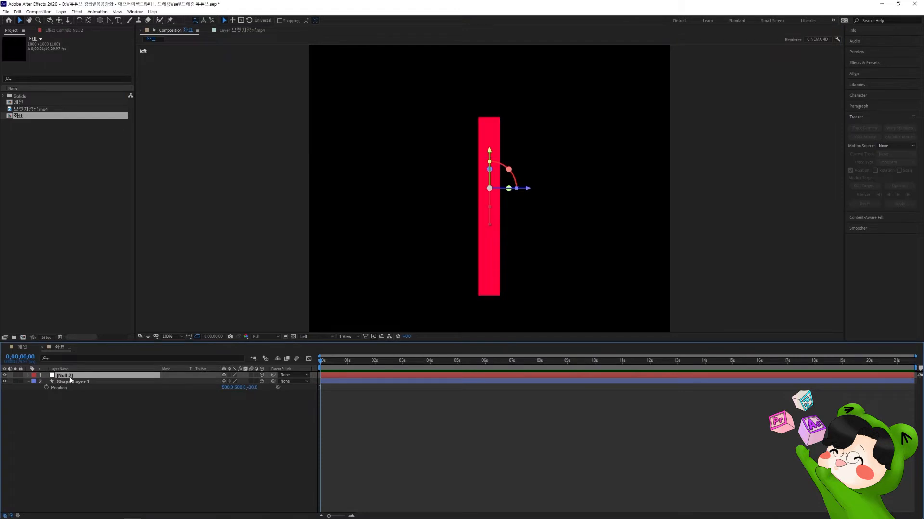
left_click(86, 382)
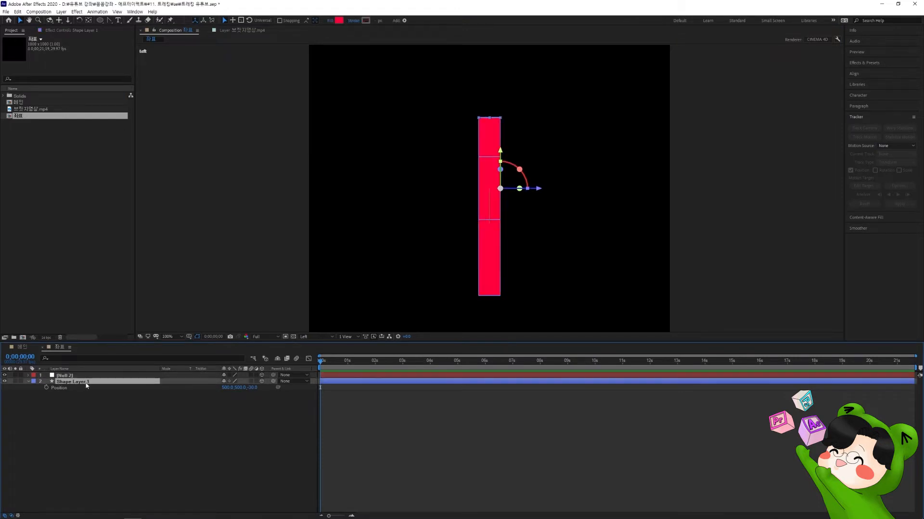
left_click(85, 376)
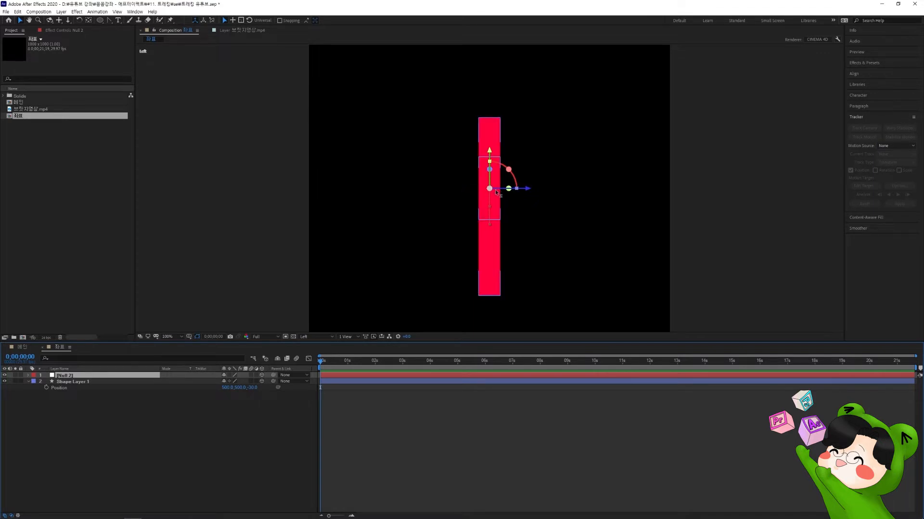
left_click(320, 337)
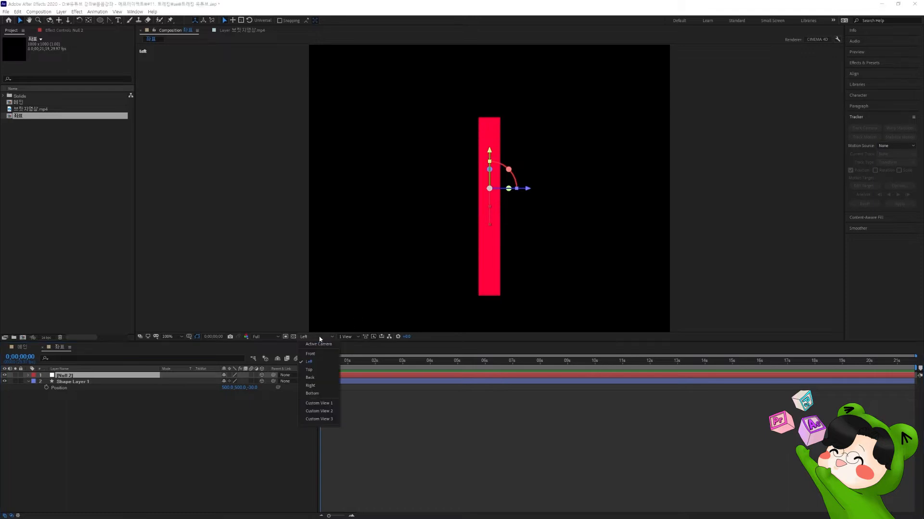
left_click(318, 344)
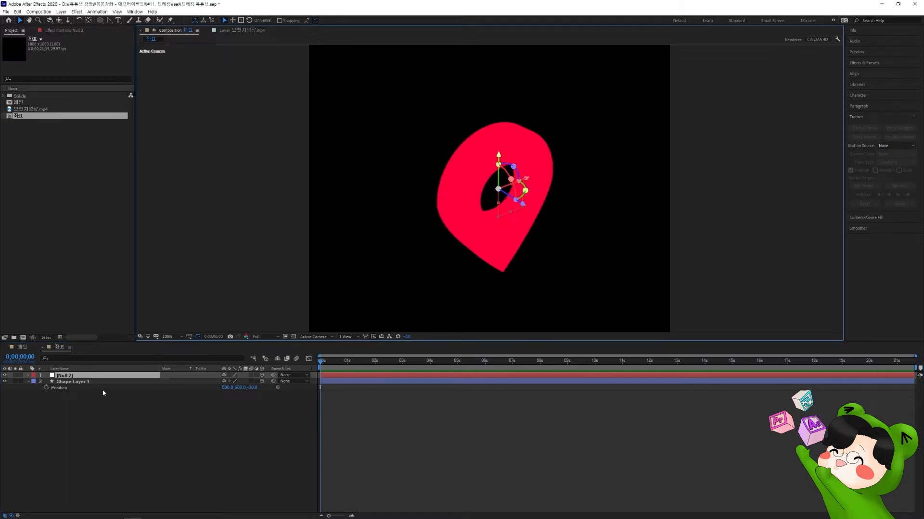
Parent the pin's shape layer to the null and add the expression time*100 to the null's Y Rotation.
left_click(90, 383)
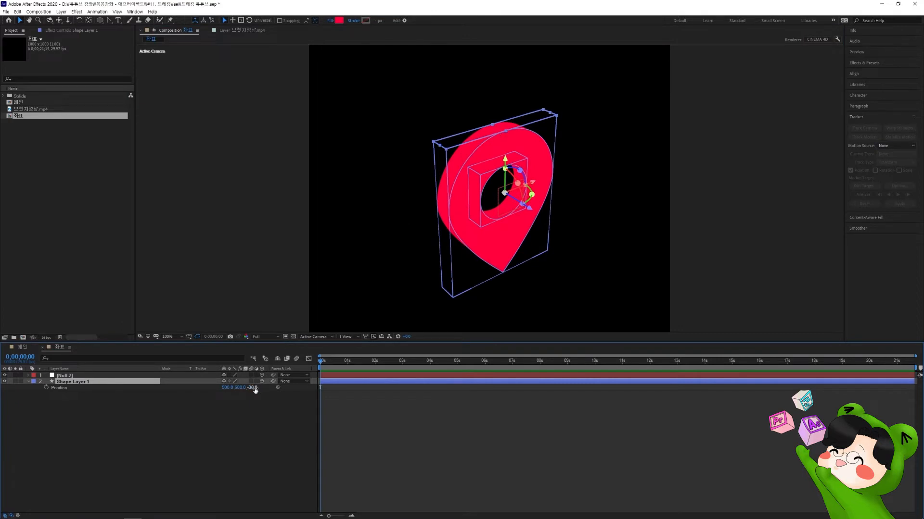
left_click_drag(273, 381, 129, 375)
left_click(130, 376)
key("r")
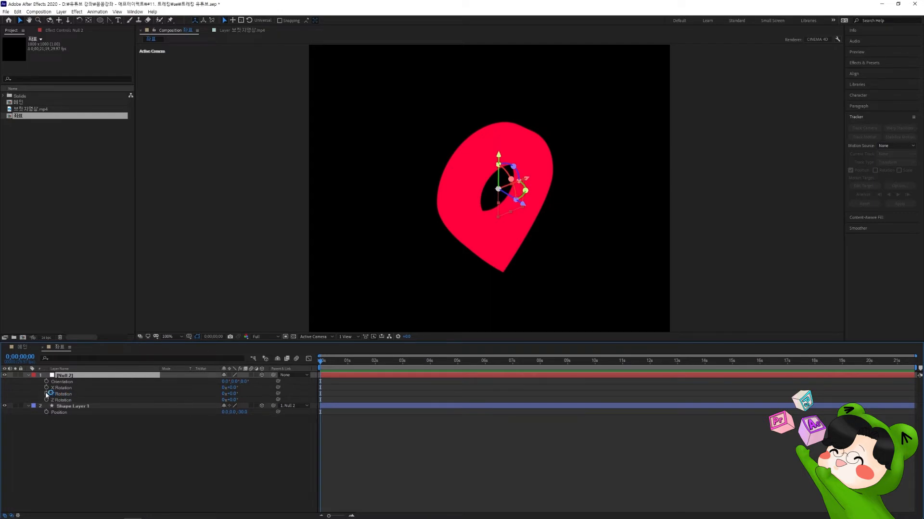
type("time*100")
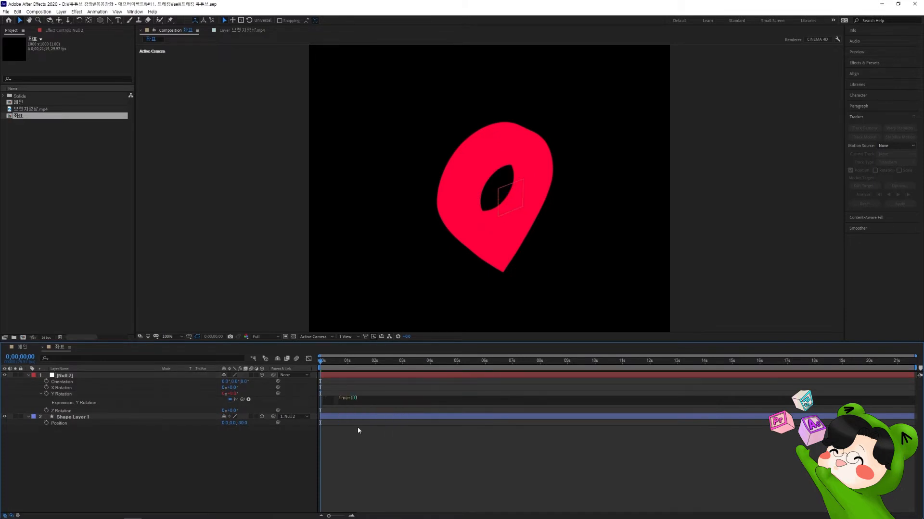
left_click(358, 445)
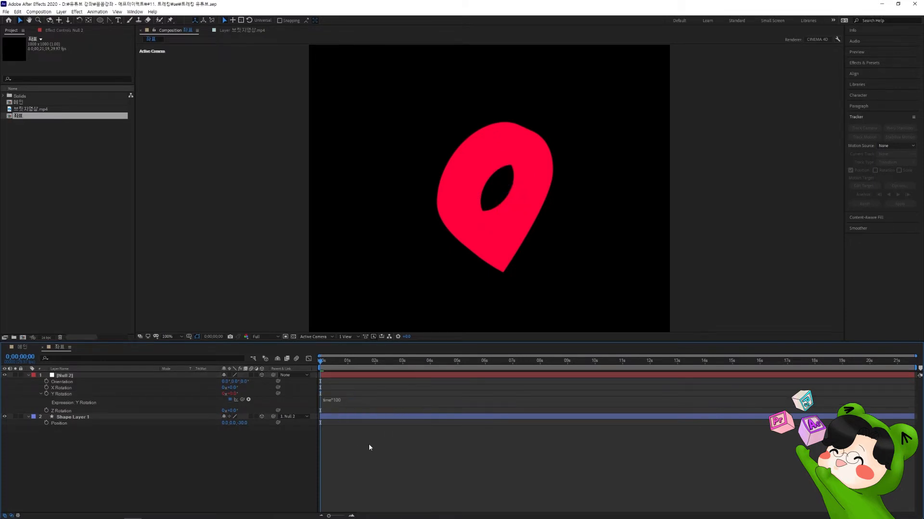
Preview the pin's rotation animation from the start of the composition.
key("space")
left_click(91, 375)
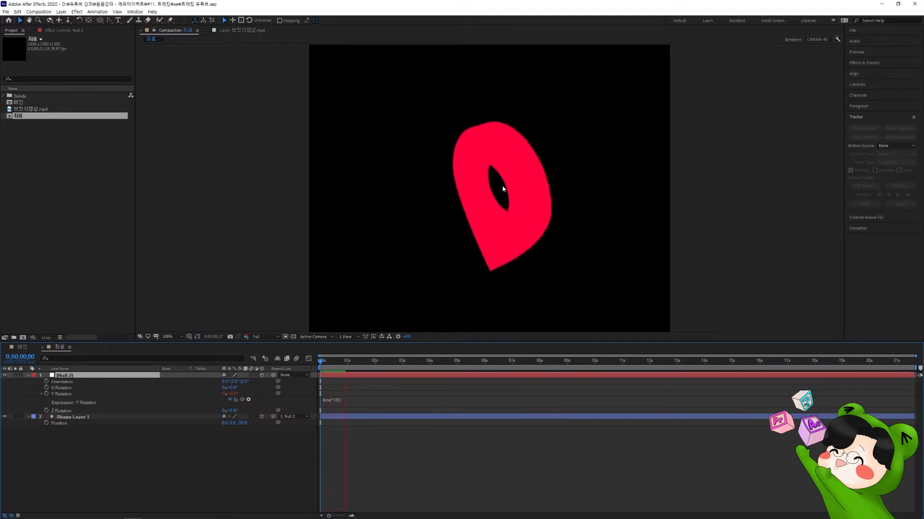
left_click(72, 417)
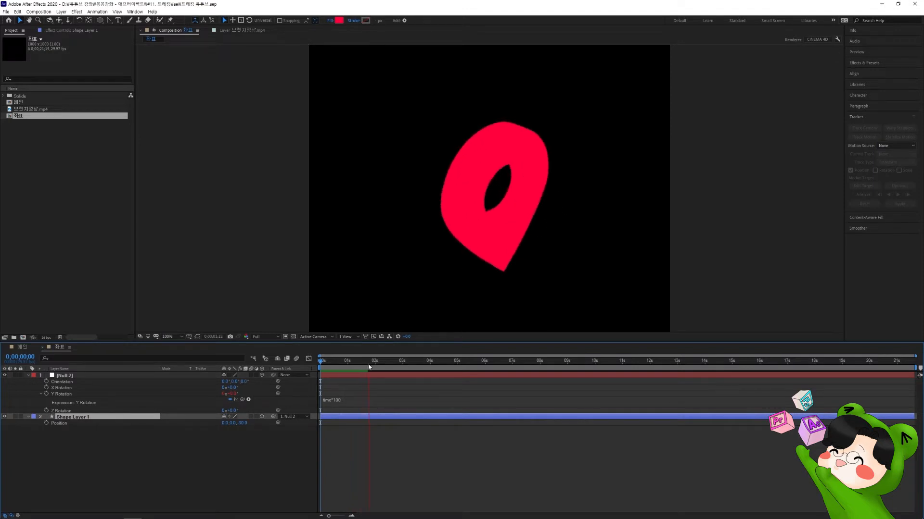
key("space")
key("space")
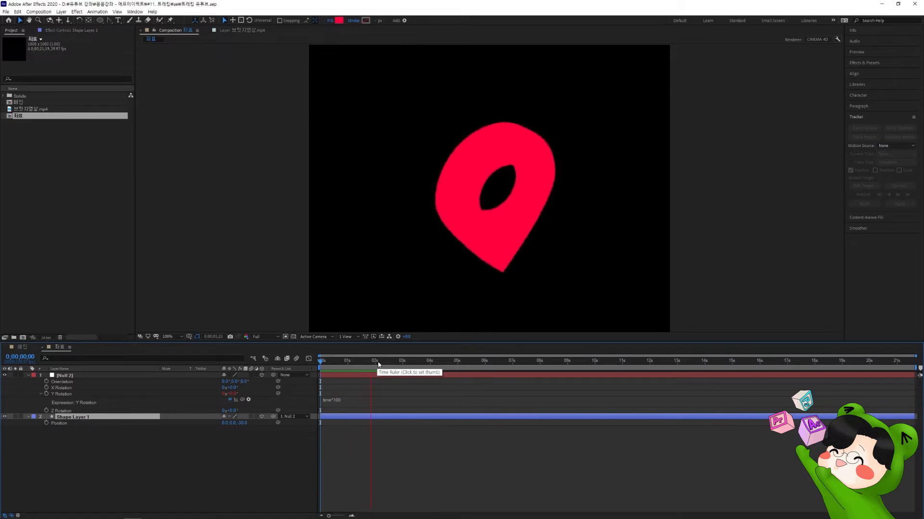
key("space")
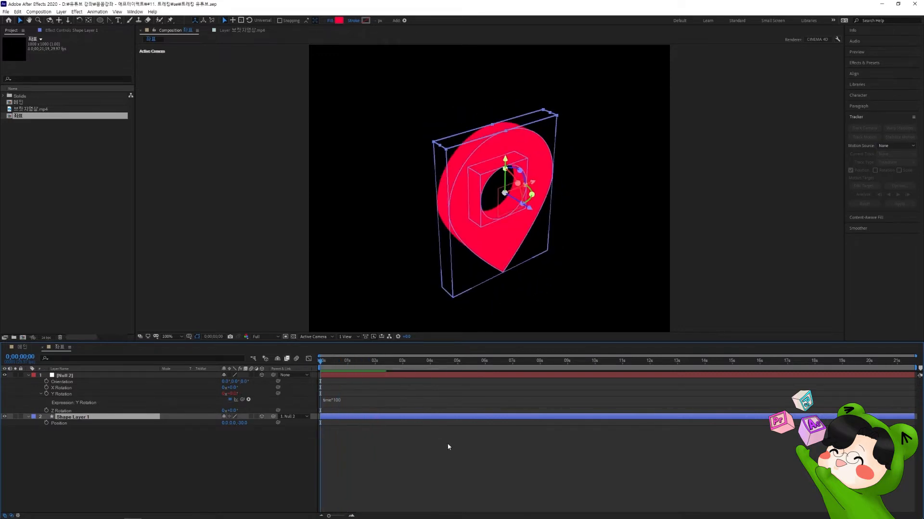
left_click(445, 446)
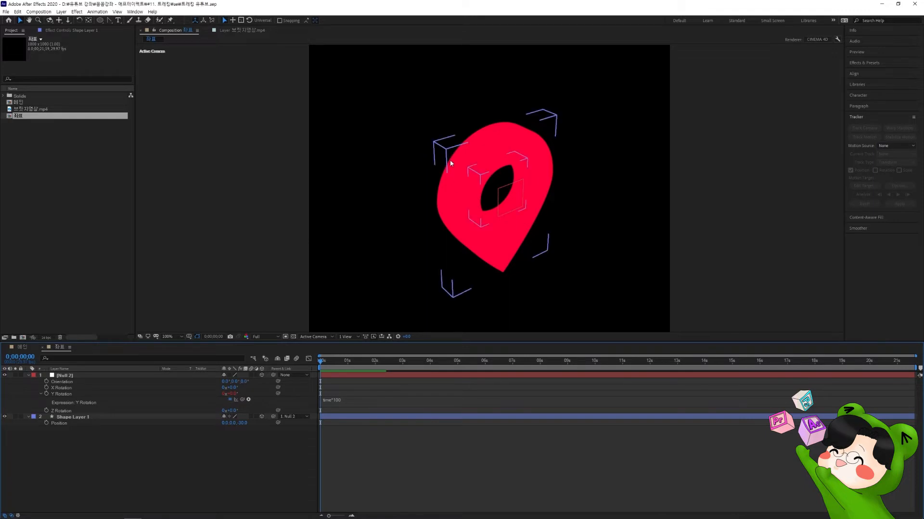
Turn on Casts Shadows in the Material Options of the pin's shape layer.
left_click(489, 247)
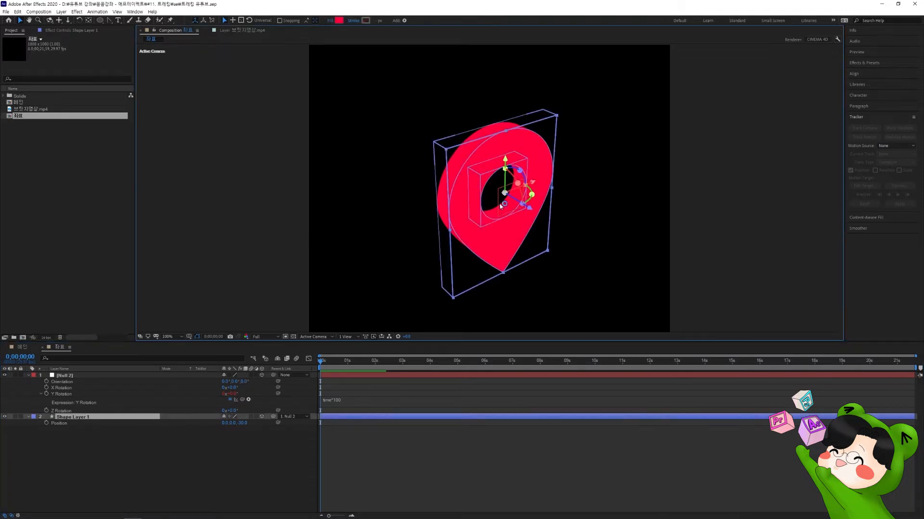
left_click(78, 418)
left_click(30, 417)
left_click(30, 417)
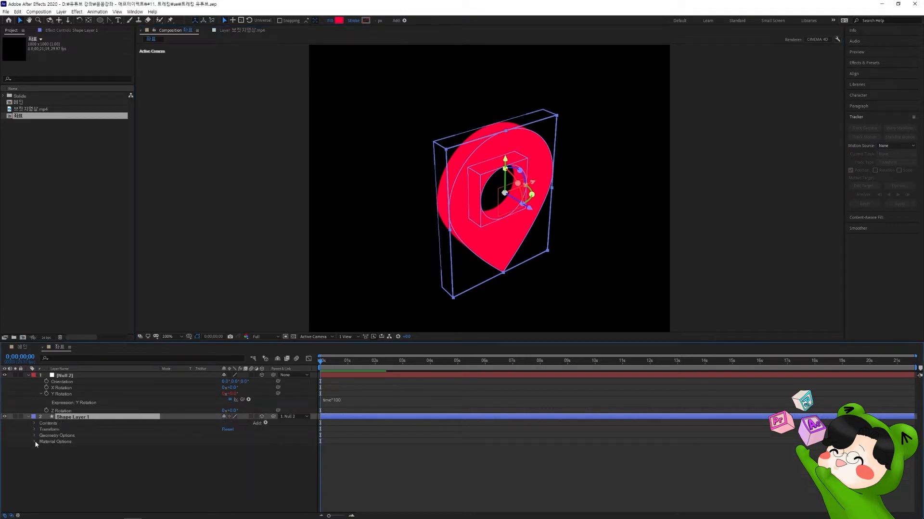
left_click(34, 442)
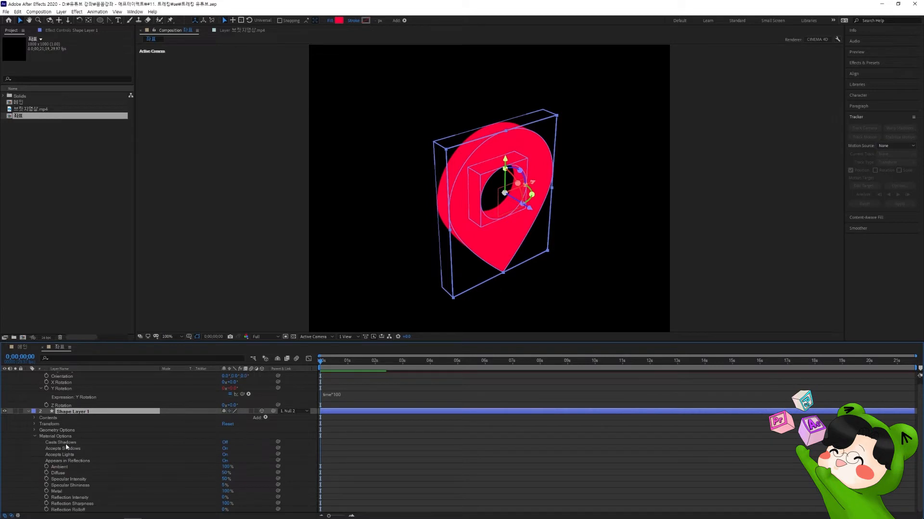
left_click(225, 442)
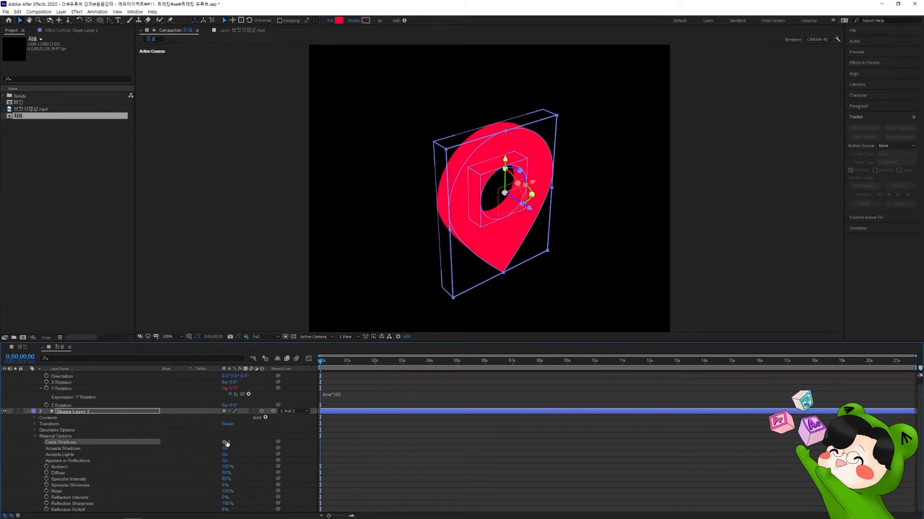
left_click(300, 431)
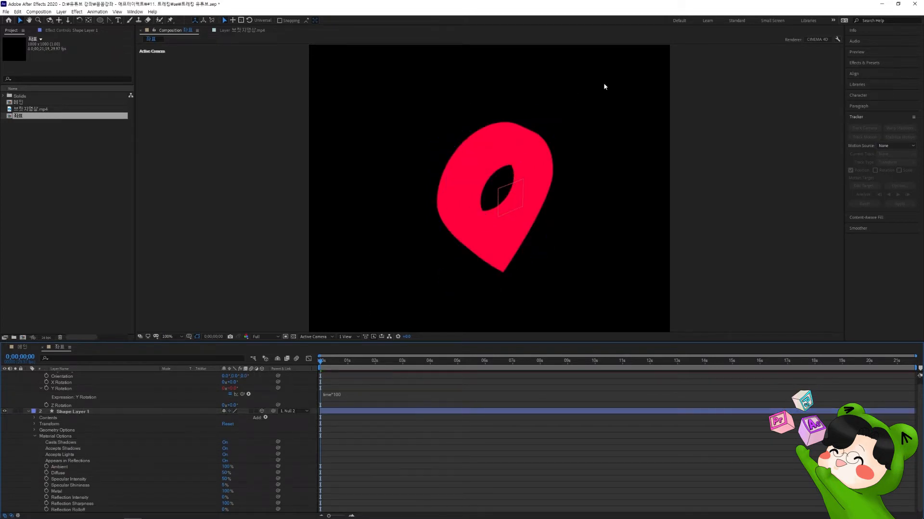
Add a Parallel light to the pin composition and collapse the properties of the shape layer and the null.
left_click(322, 411)
right_click(295, 429)
mouse_move(309, 435)
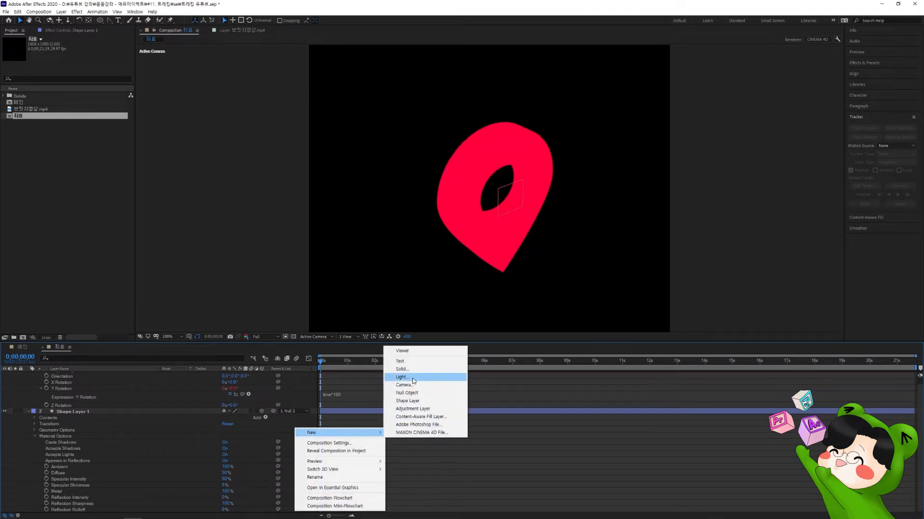
left_click(413, 378)
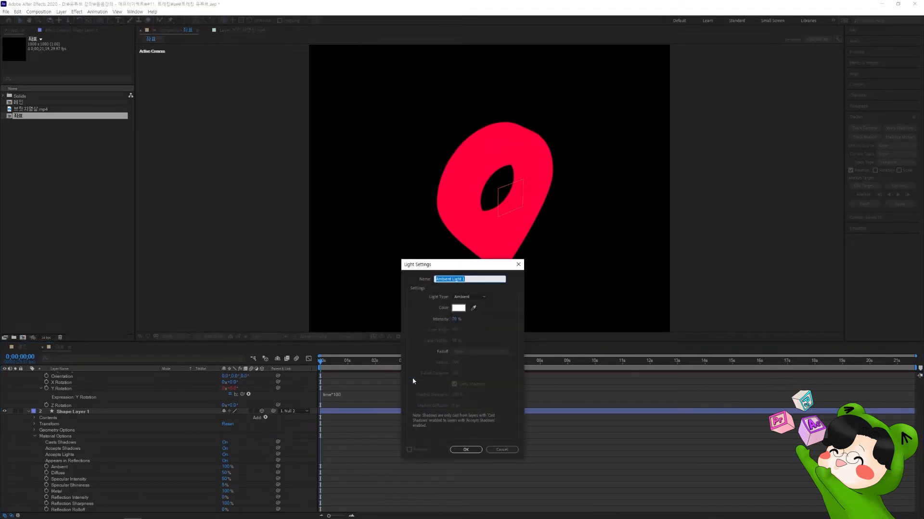
left_click(471, 299)
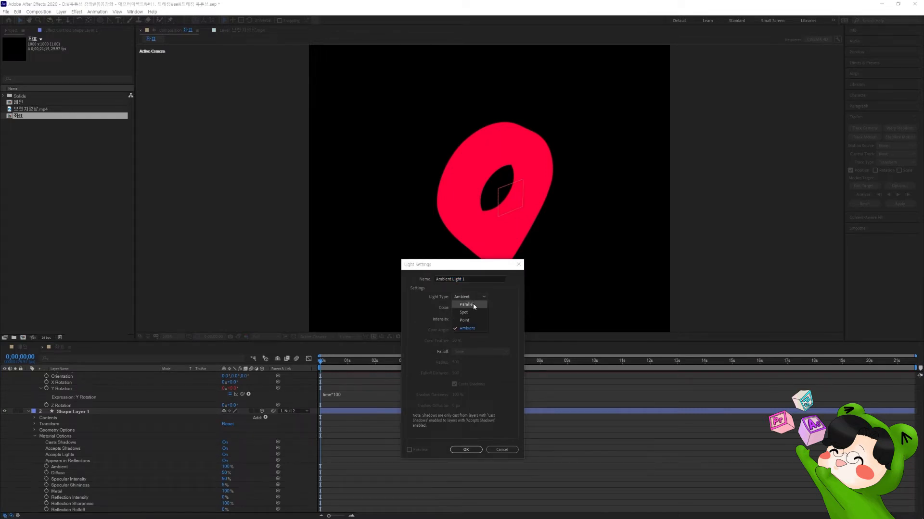
left_click(472, 303)
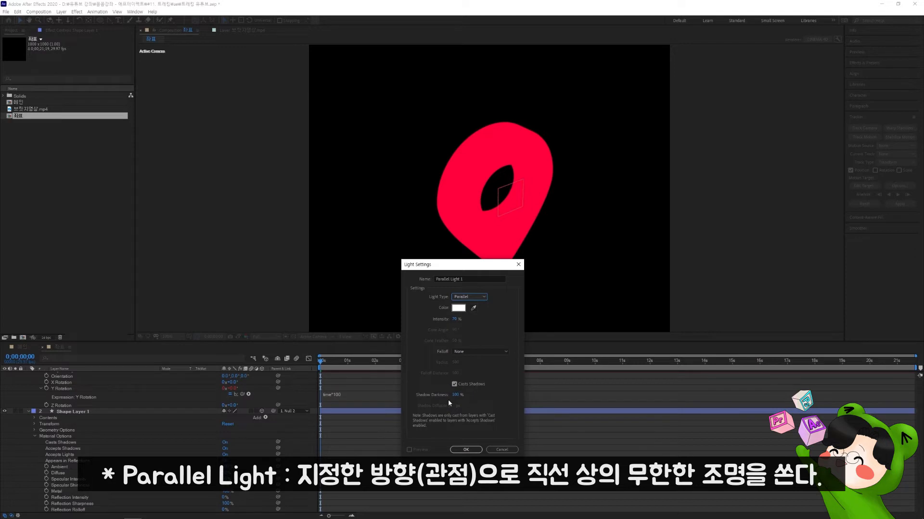
left_click(476, 450)
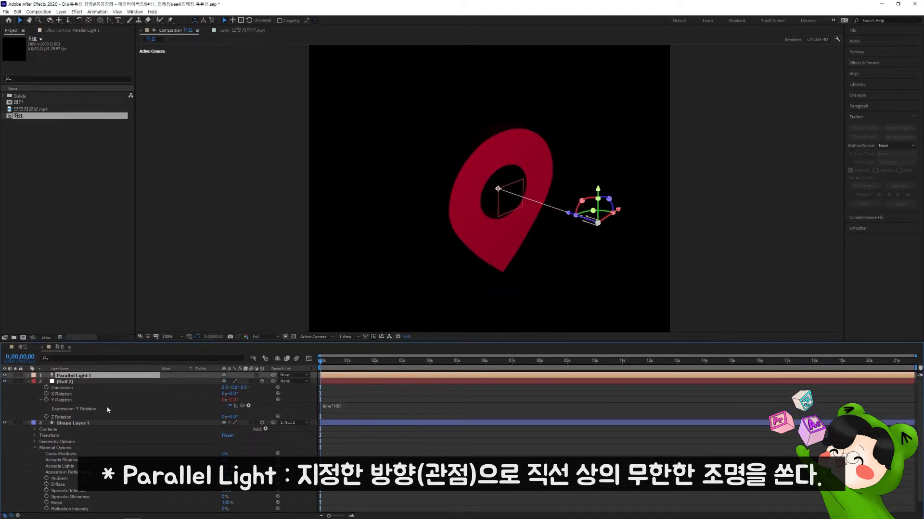
left_click(28, 423)
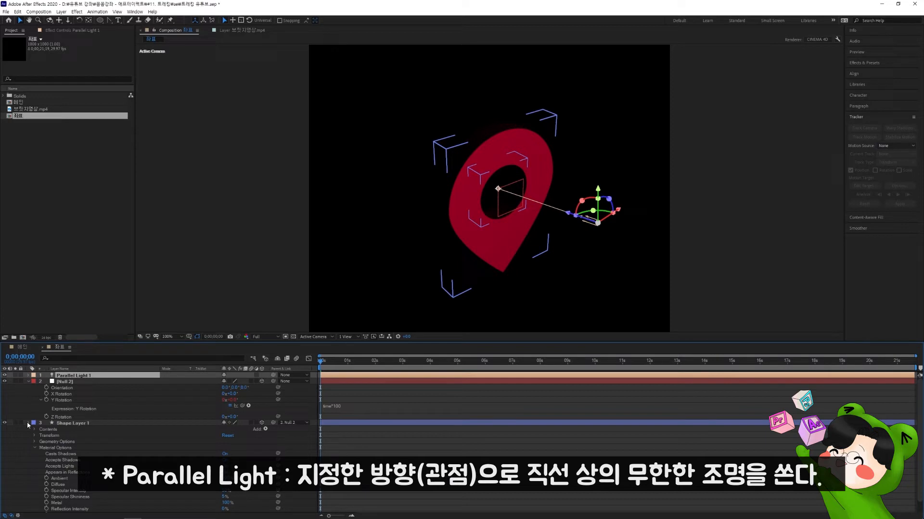
left_click(28, 382)
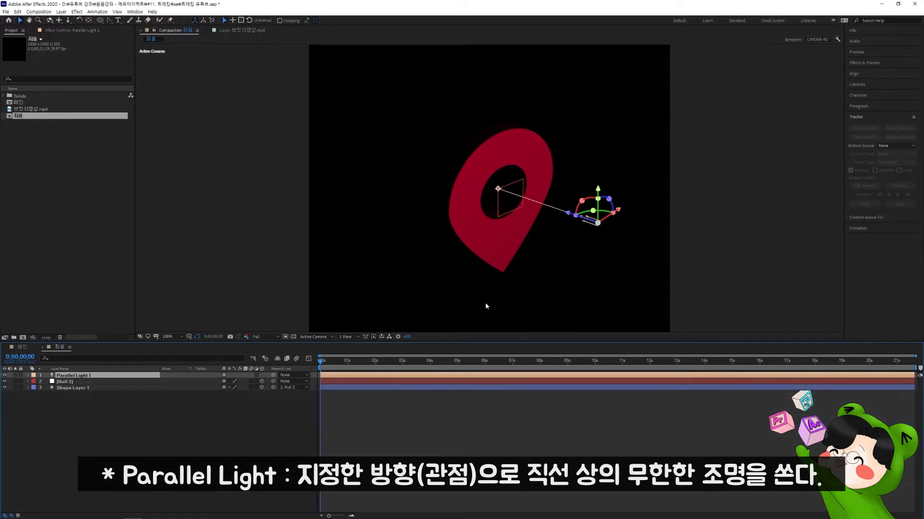
In the Left view, raise the parallel light above the pin and aim its point of interest slightly below the pin's centre.
left_click(315, 336)
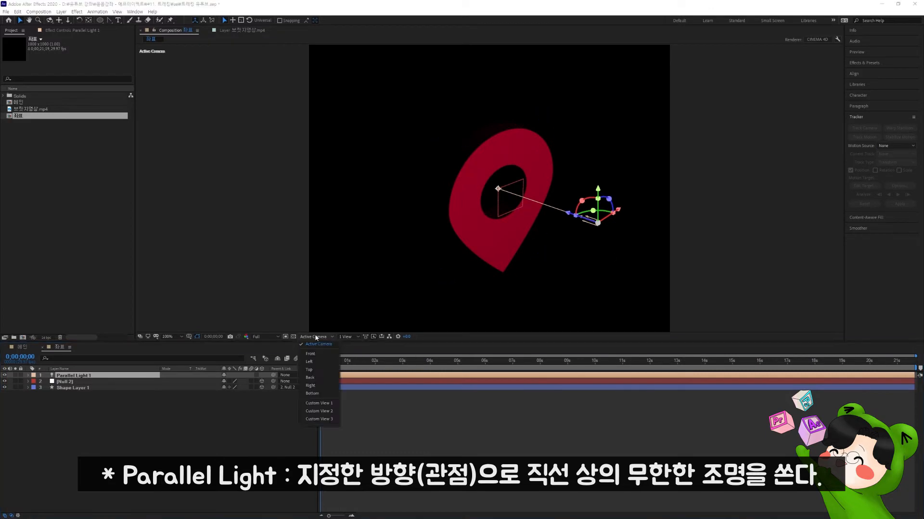
left_click(311, 361)
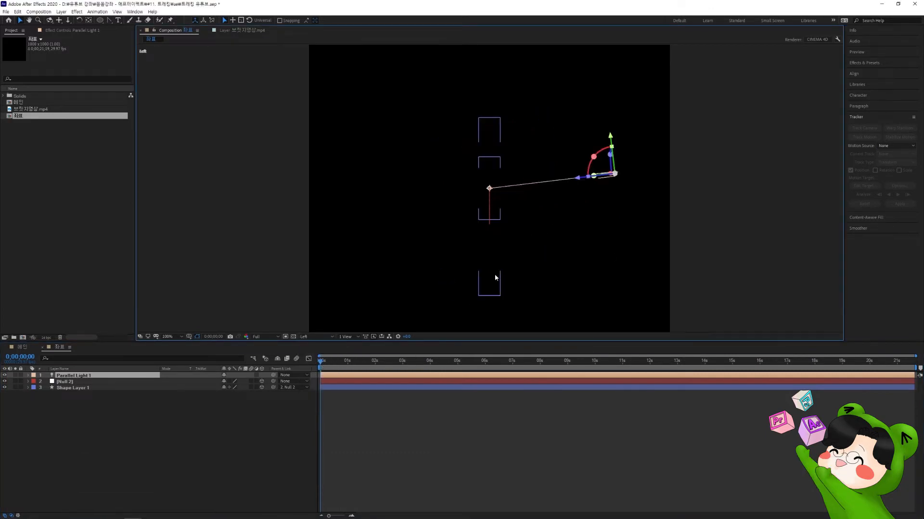
left_click_drag(611, 138, 600, 31)
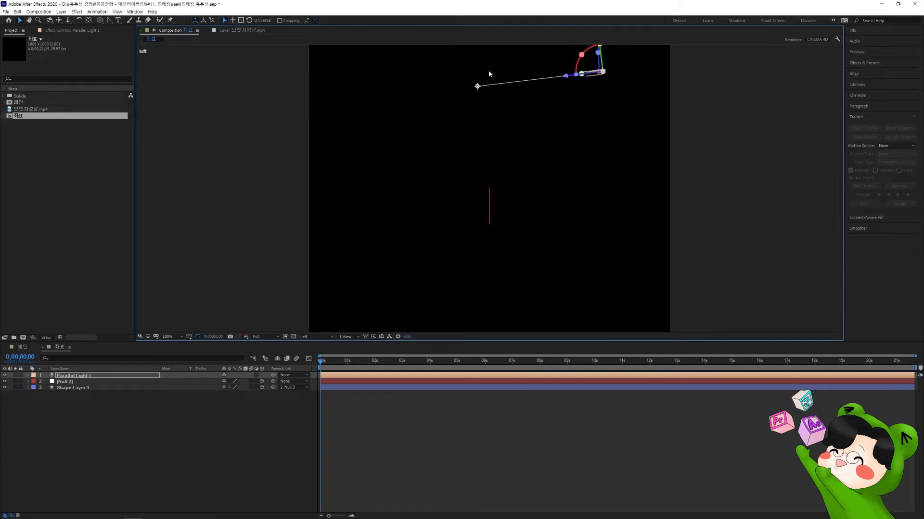
left_click_drag(478, 87, 487, 218)
In the Front view, shift the parallel light to the pin's upper left and aim its point of interest back at the pin.
left_click(318, 338)
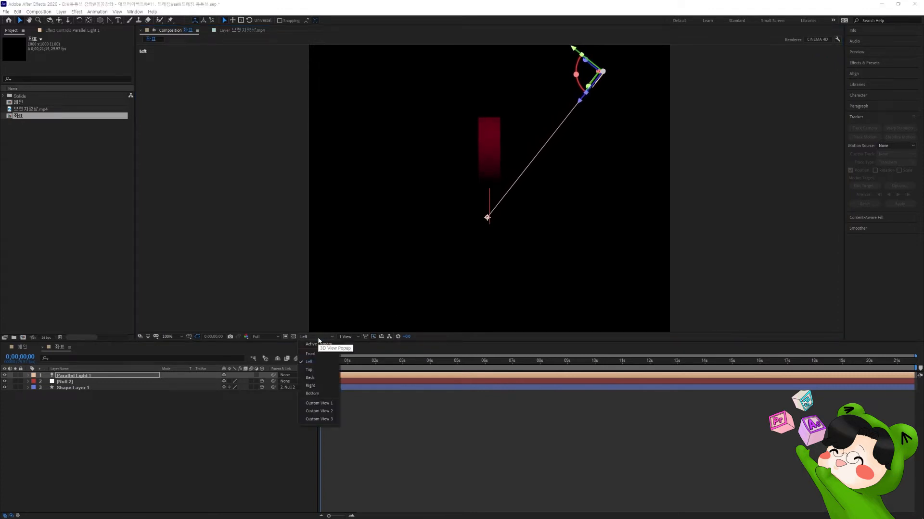
left_click(319, 355)
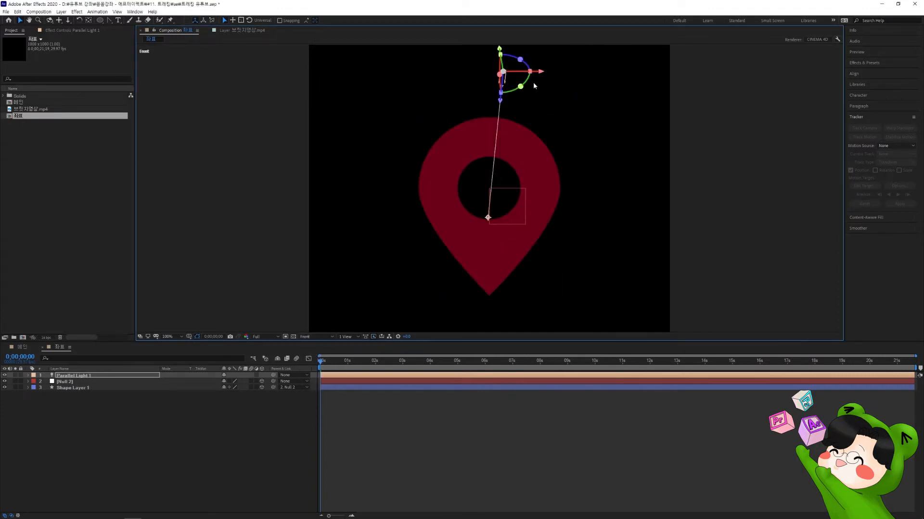
left_click_drag(539, 75, 405, 75)
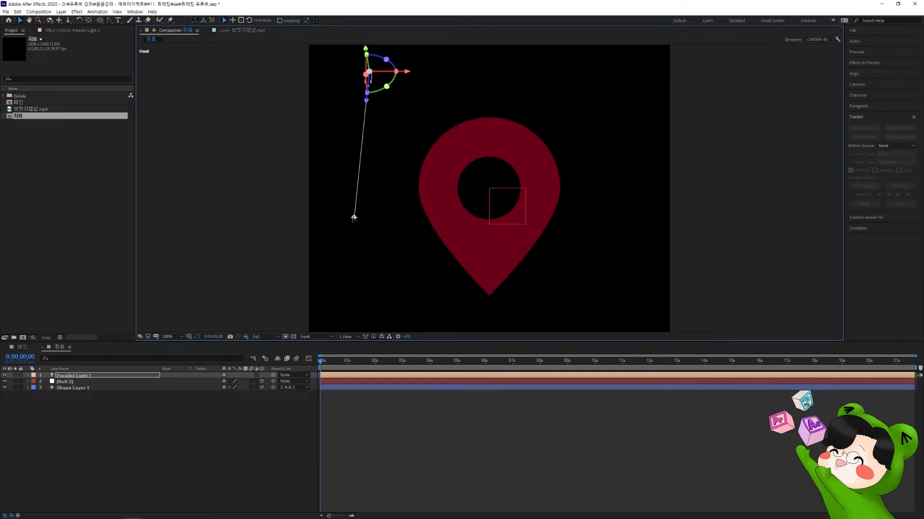
left_click_drag(354, 218, 506, 227)
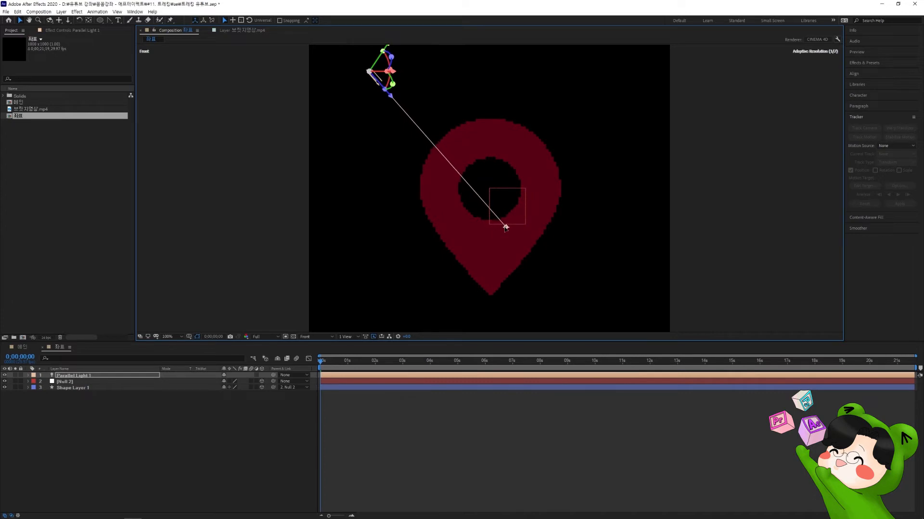
Inspect the parallel light's placement around the pin in the Top, Front and Left views, finishing in the Active Camera view.
left_click(315, 337)
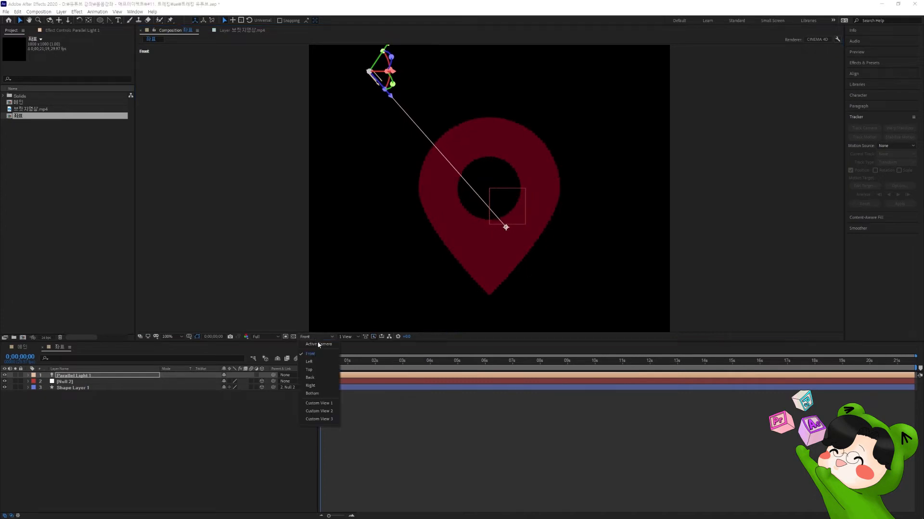
left_click(309, 370)
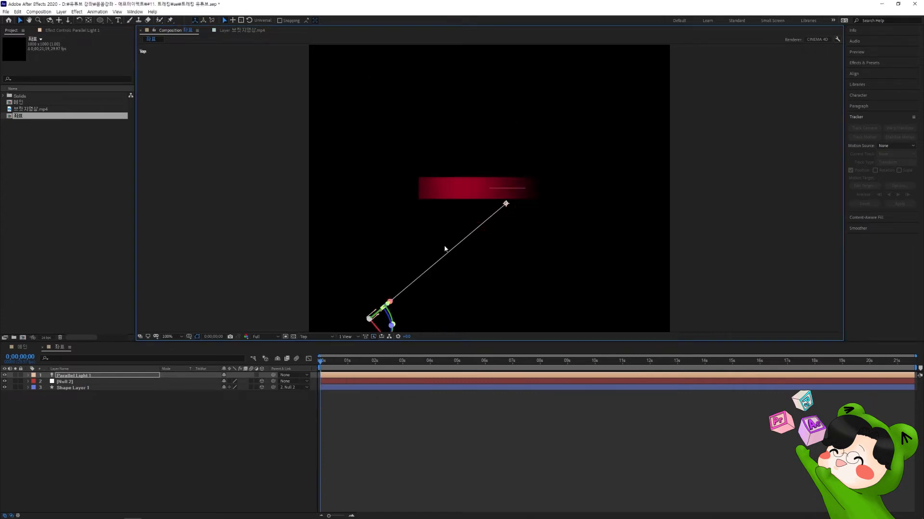
key("comma")
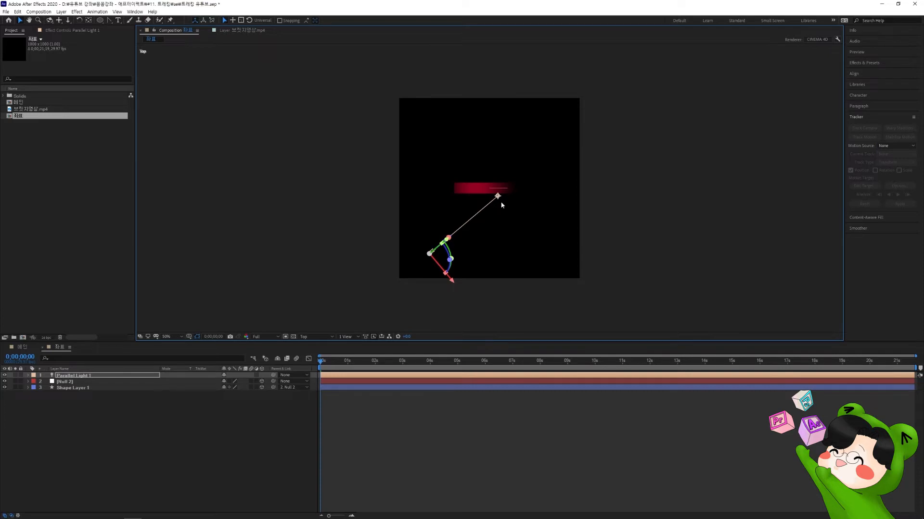
left_click(318, 336)
left_click(316, 356)
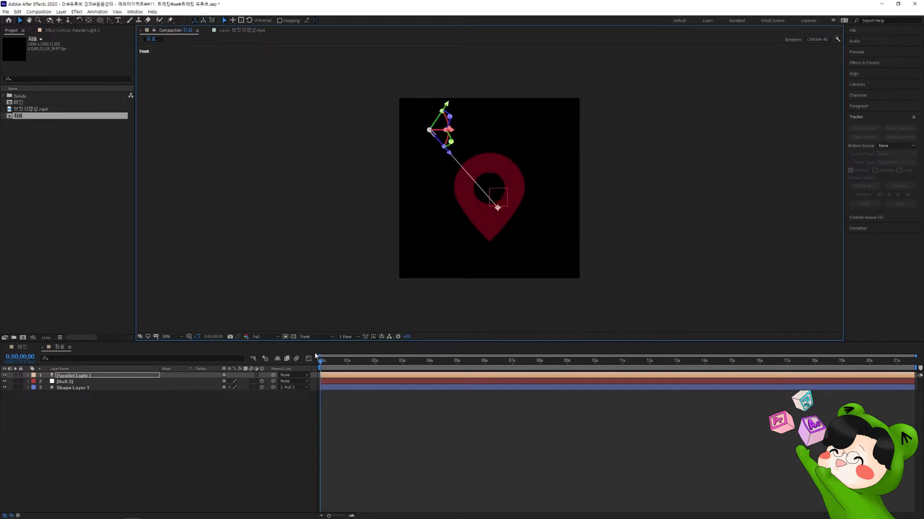
left_click(317, 336)
left_click(310, 362)
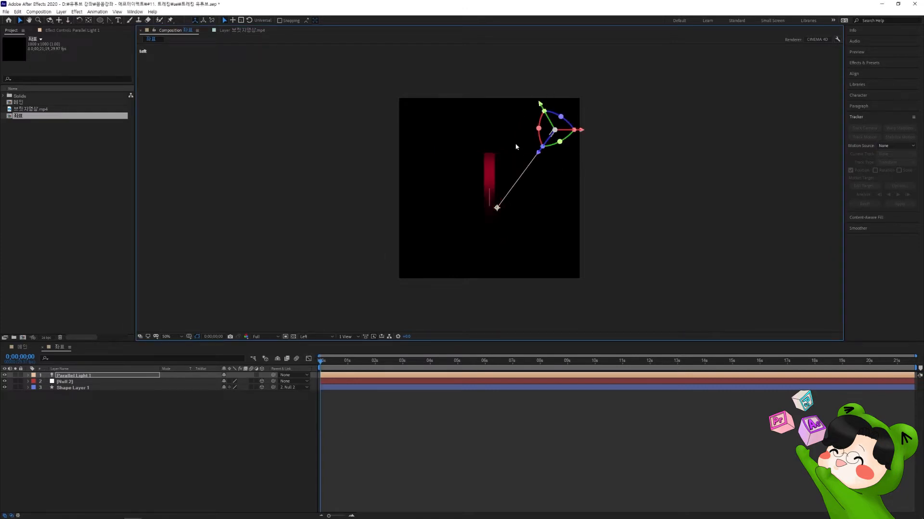
left_click(315, 337)
left_click(318, 344)
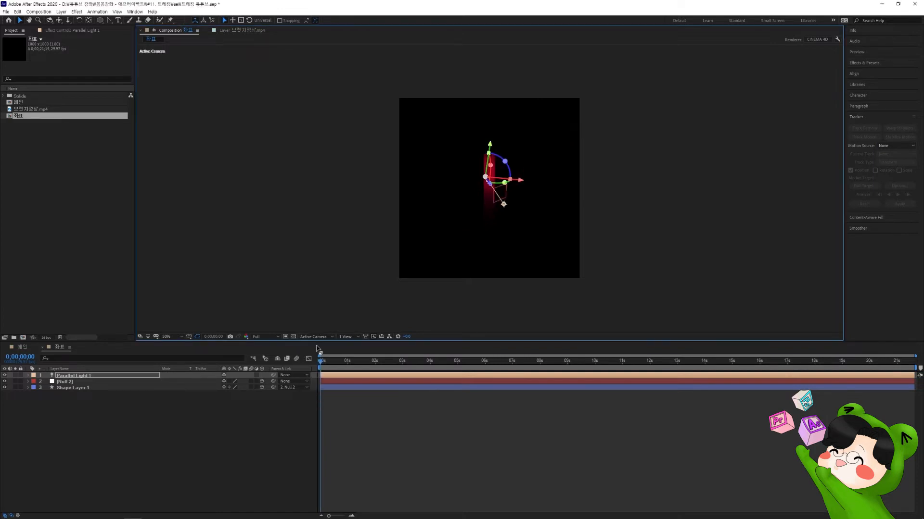
key("slash")
left_click(503, 420)
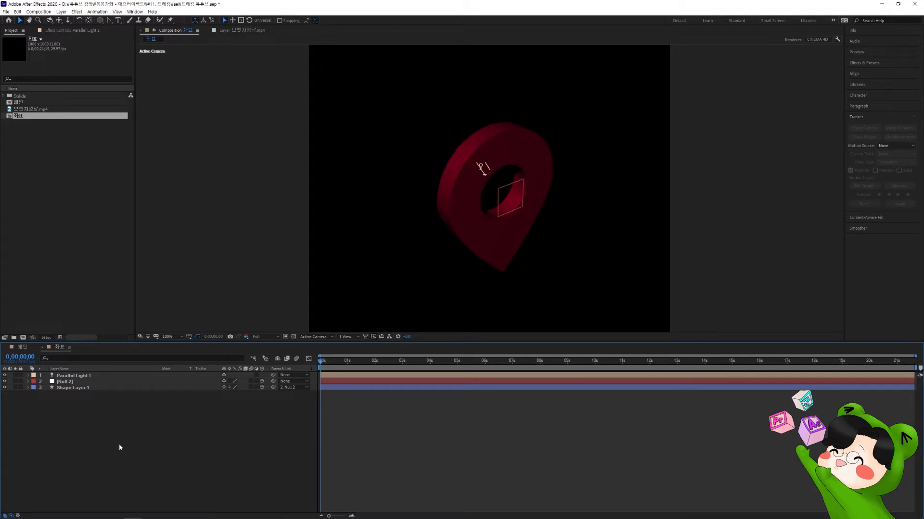
Add an Ambient light to the pin composition and preview the result.
right_click(126, 421)
mouse_move(152, 423)
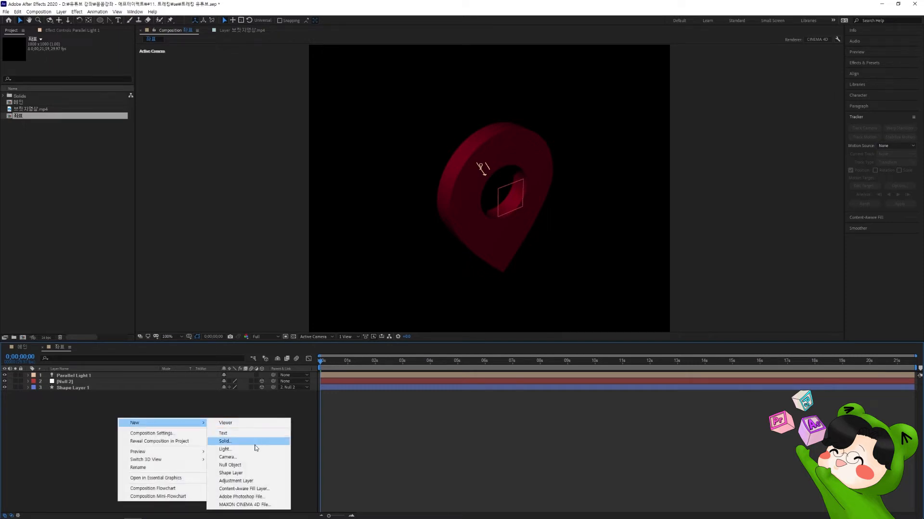
left_click(233, 451)
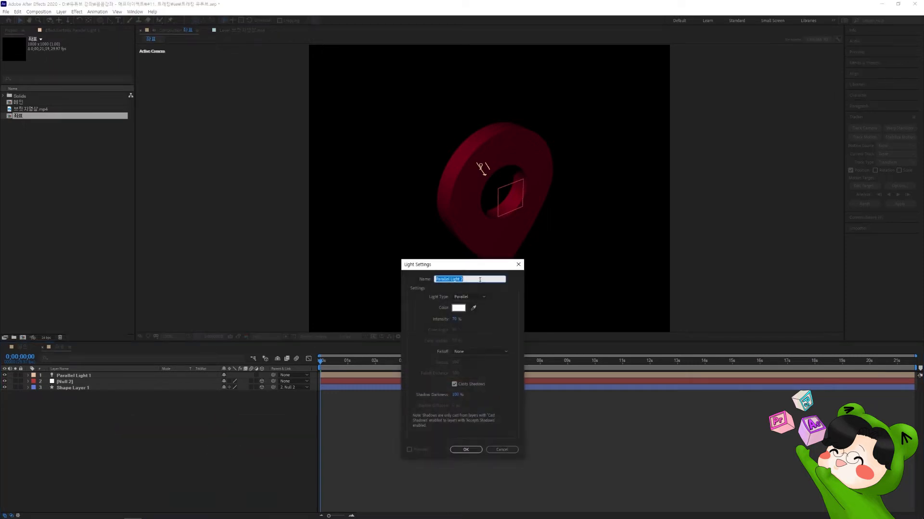
left_click(469, 297)
left_click(467, 329)
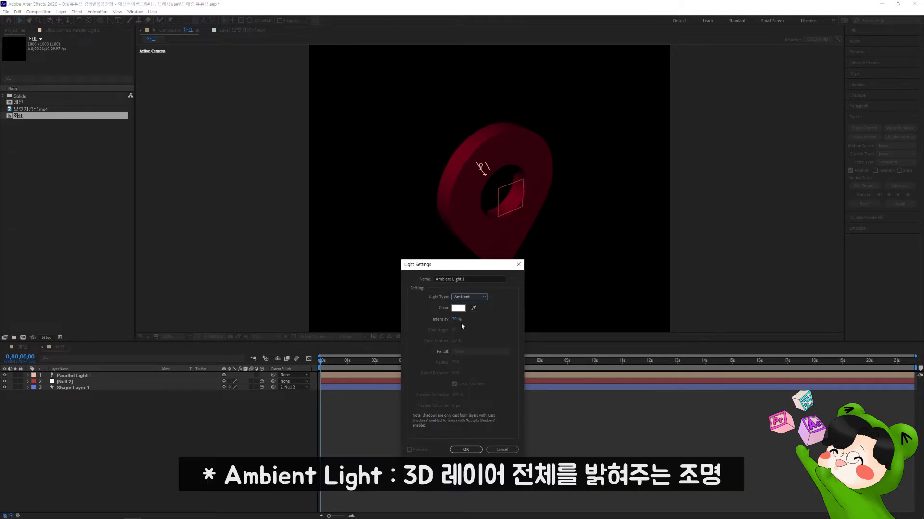
left_click(456, 451)
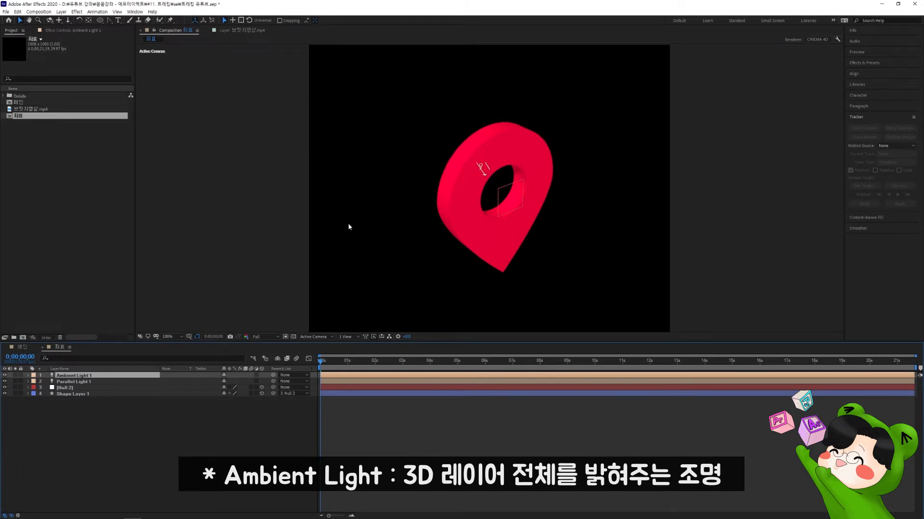
left_click(476, 426)
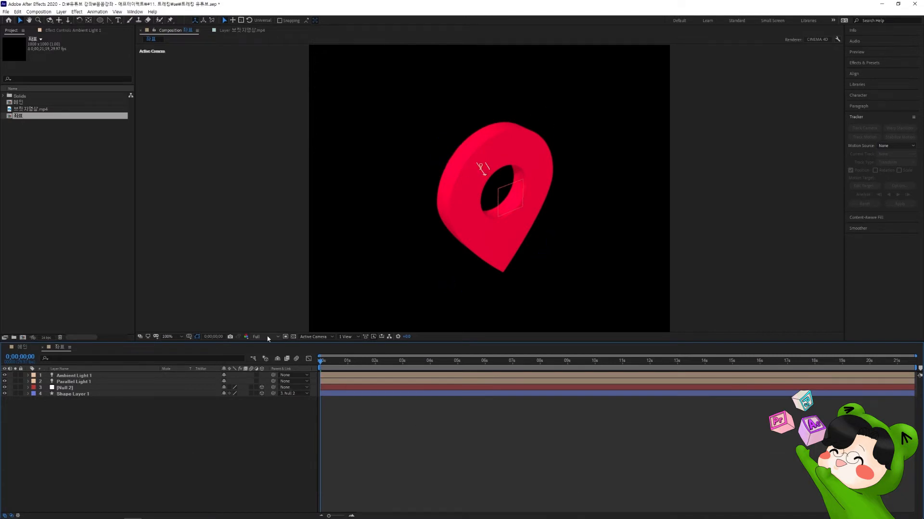
key("space")
Add a two-node camera with a 50 mm focal length to the pin composition.
right_click(176, 428)
mouse_move(222, 432)
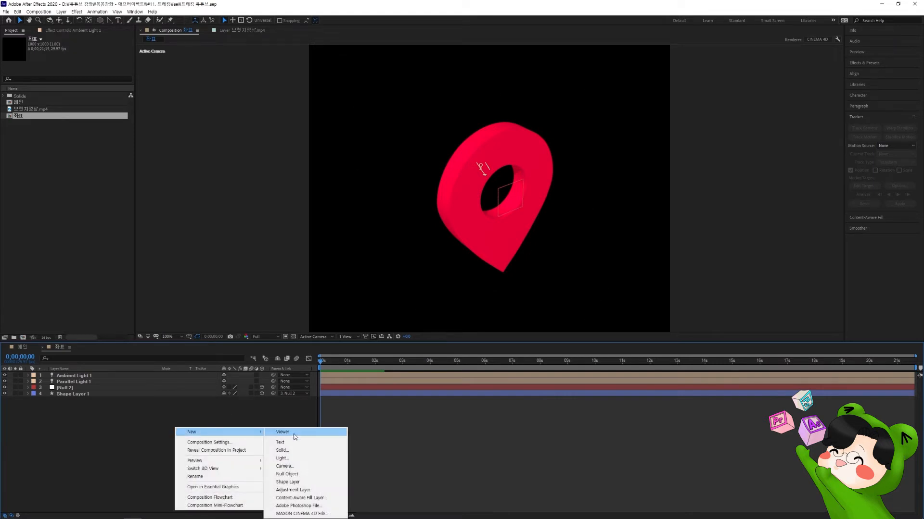
left_click(292, 465)
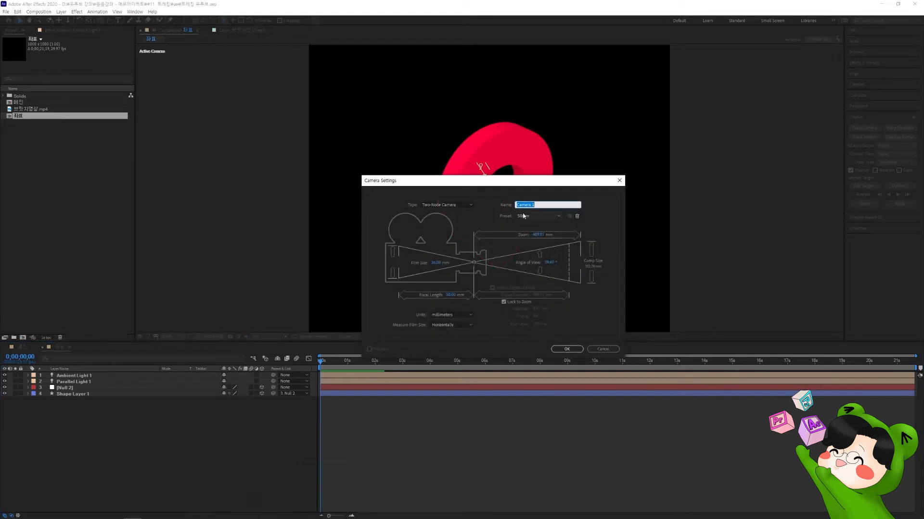
left_click(557, 349)
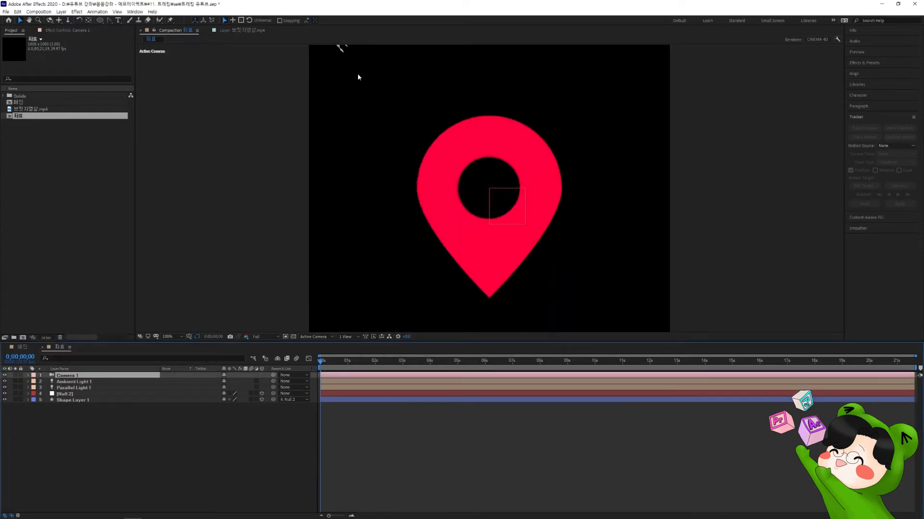
Try orbiting the camera around the pin, and reset the camera's transform.
left_click(371, 91)
left_click(84, 377)
left_click_drag(487, 176, 420, 204)
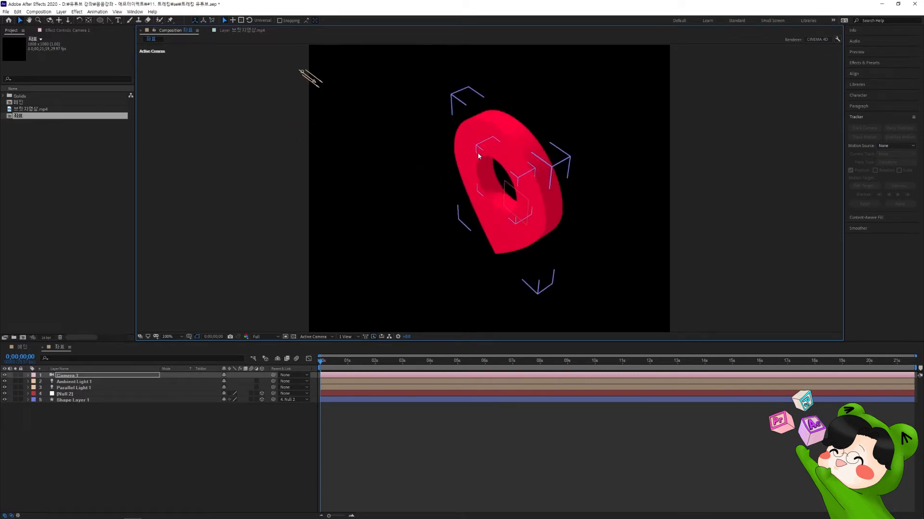
left_click(28, 375)
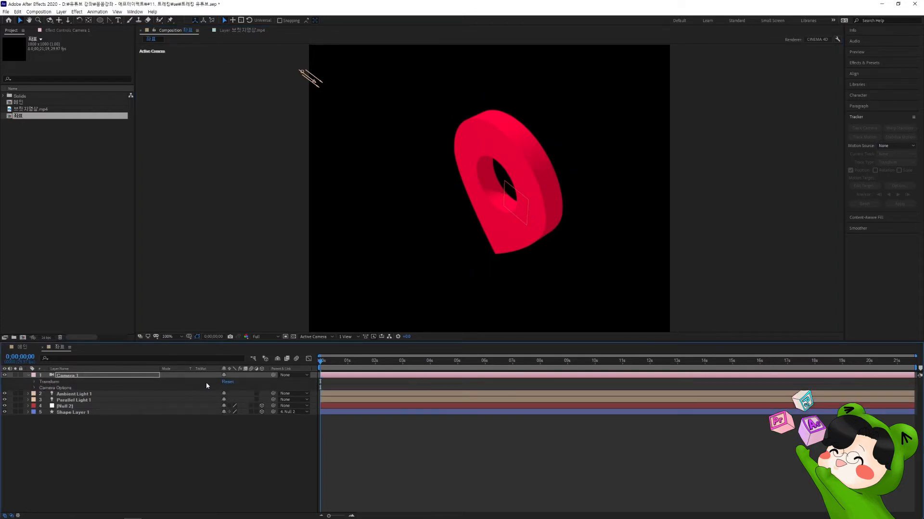
left_click(226, 383)
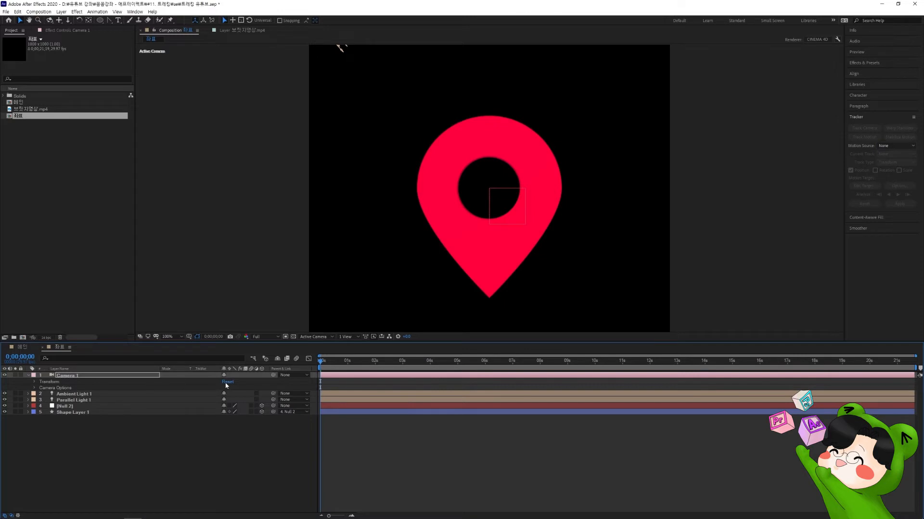
Draw a circle about 600 px across, centred on the pin's hole, with no fill and a white FFFFFF stroke.
left_click(253, 480)
left_click(100, 20)
left_click(217, 20)
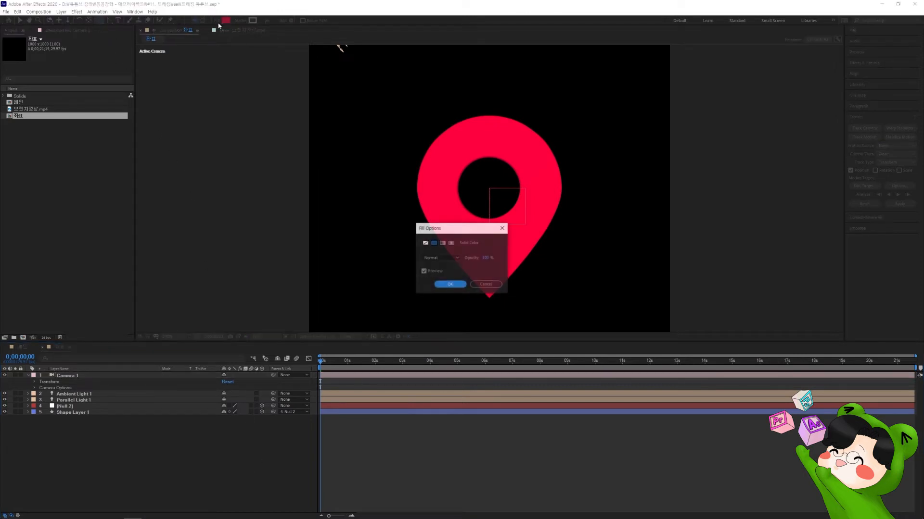
left_click(445, 284)
left_click(252, 21)
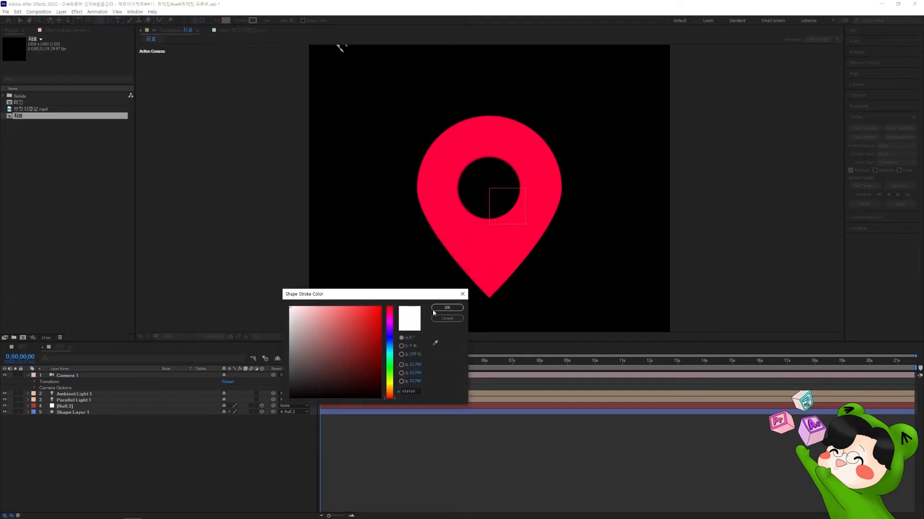
left_click(445, 308)
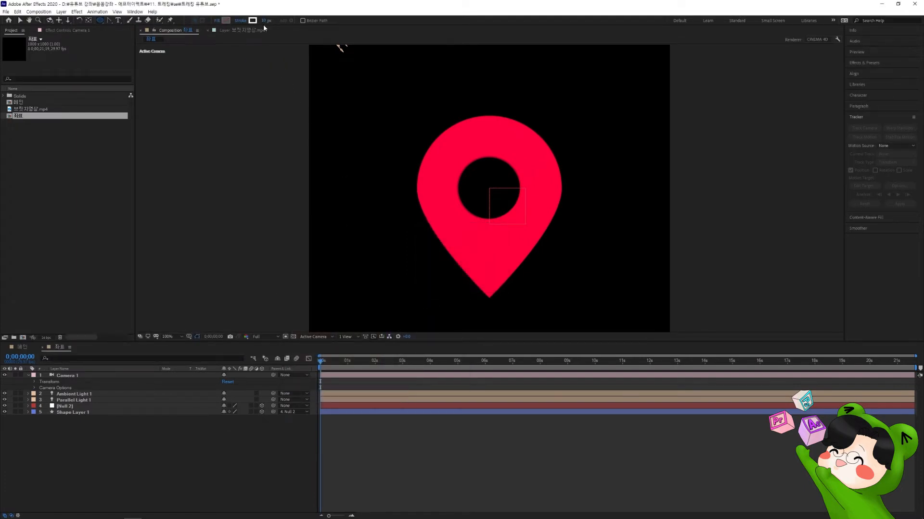
left_click_drag(489, 188, 597, 237)
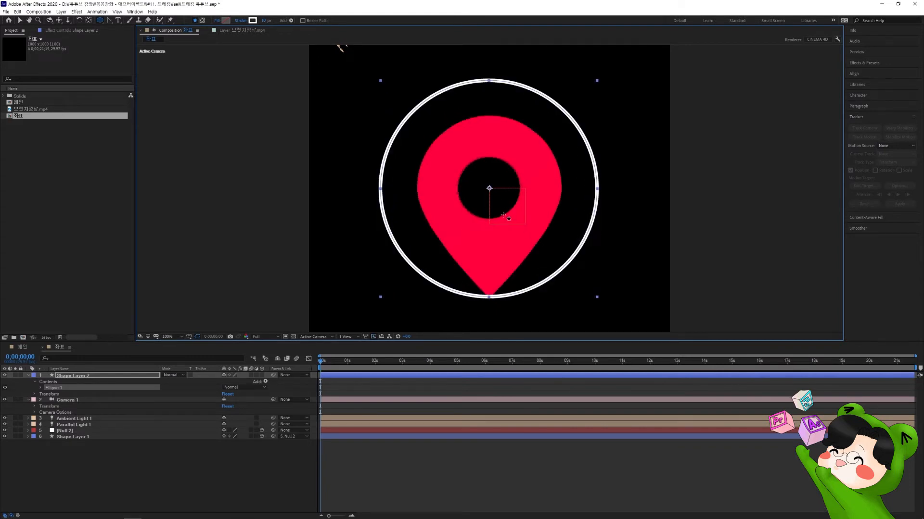
Set the ellipse path's Size to 0 and keyframe it at 0 seconds.
left_click(40, 388)
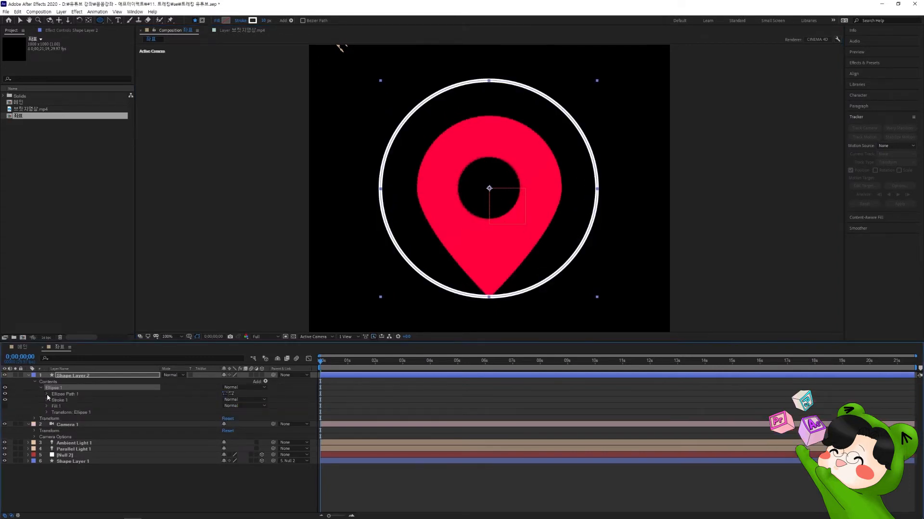
left_click(47, 394)
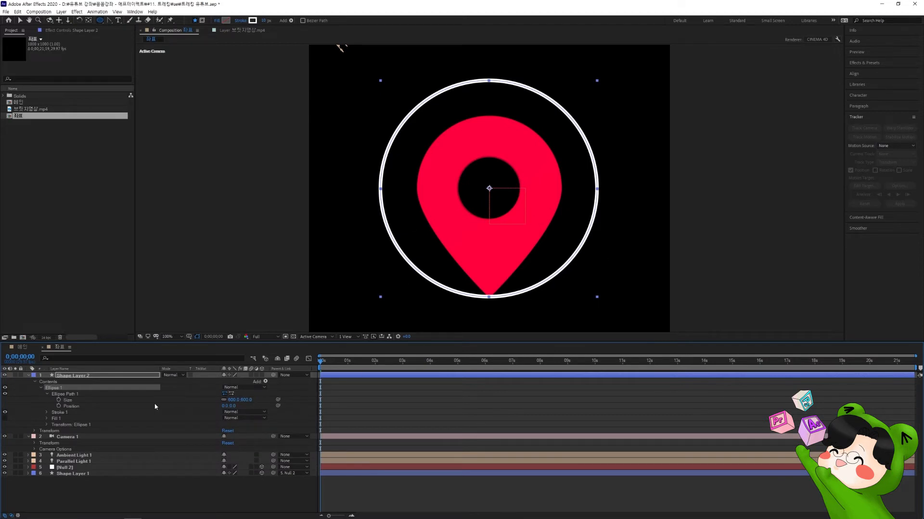
left_click(234, 400)
type("0")
key("Return")
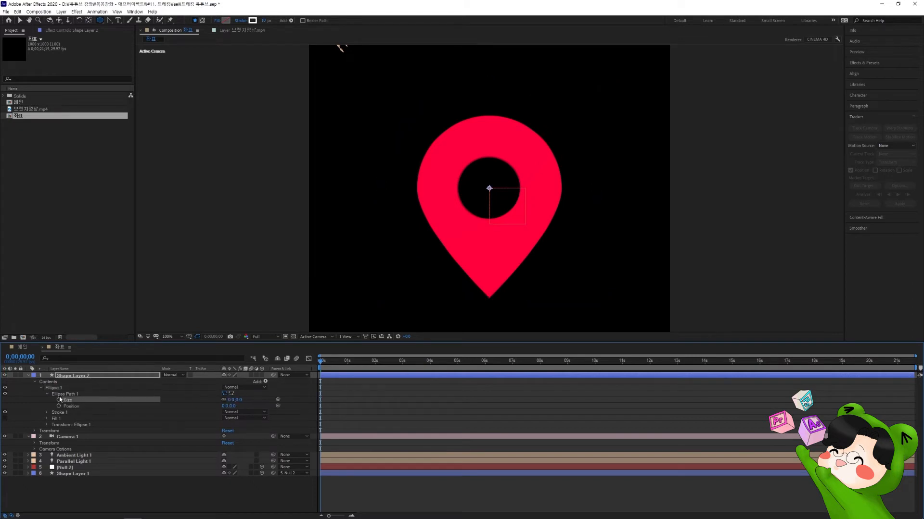
left_click(58, 400)
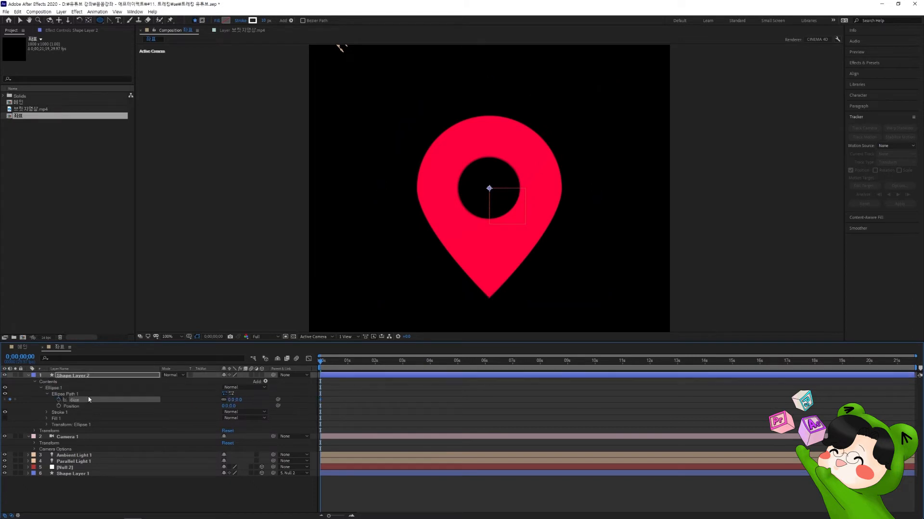
Keyframe the ellipse path's Size at 600 at the 1-second mark and scrub back through the growing circle.
left_click(348, 365)
left_click(233, 399)
key("Return")
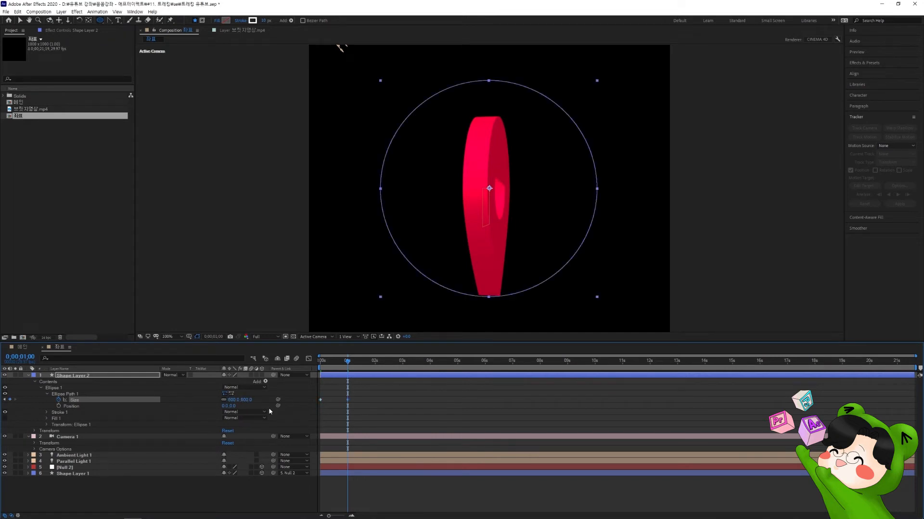
left_click_drag(332, 366, 312, 367)
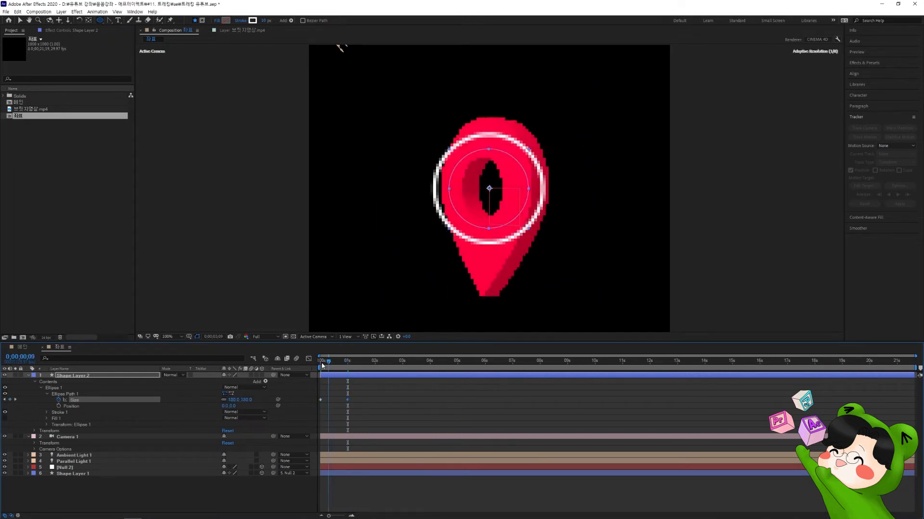
Set the ellipse's Stroke Width to 30 and keyframe it at 0 seconds.
left_click(47, 412)
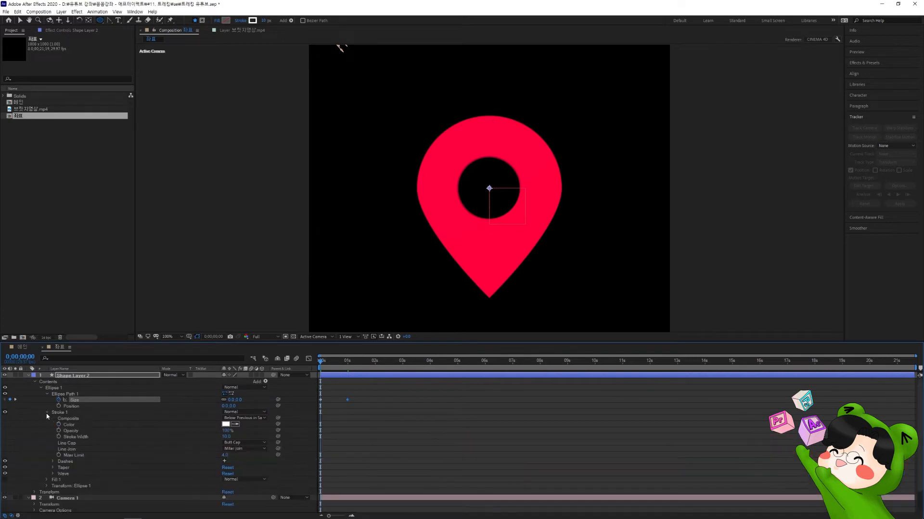
left_click(225, 436)
type("30")
left_click(114, 439)
left_click(59, 437)
Keyframe the ellipse's Stroke Width at 0 at the 1-second mark.
key("space")
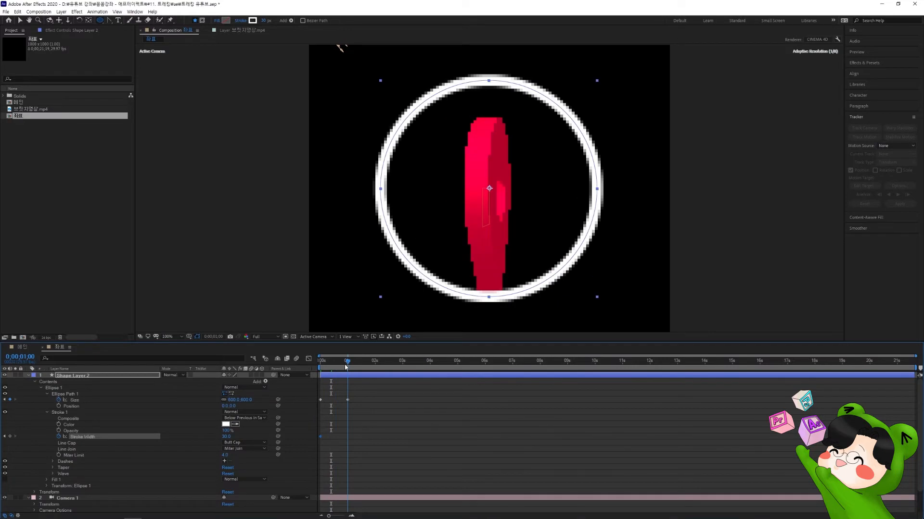
left_click(224, 436)
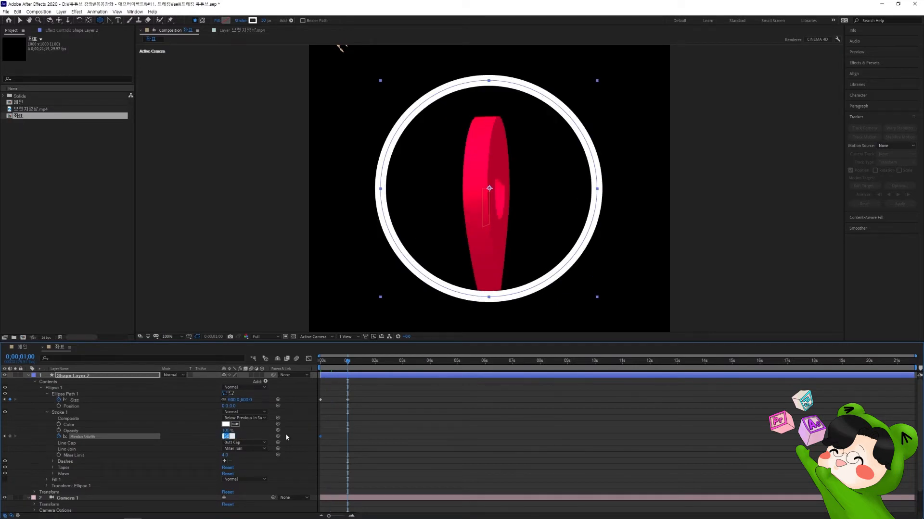
type("0")
key("Return")
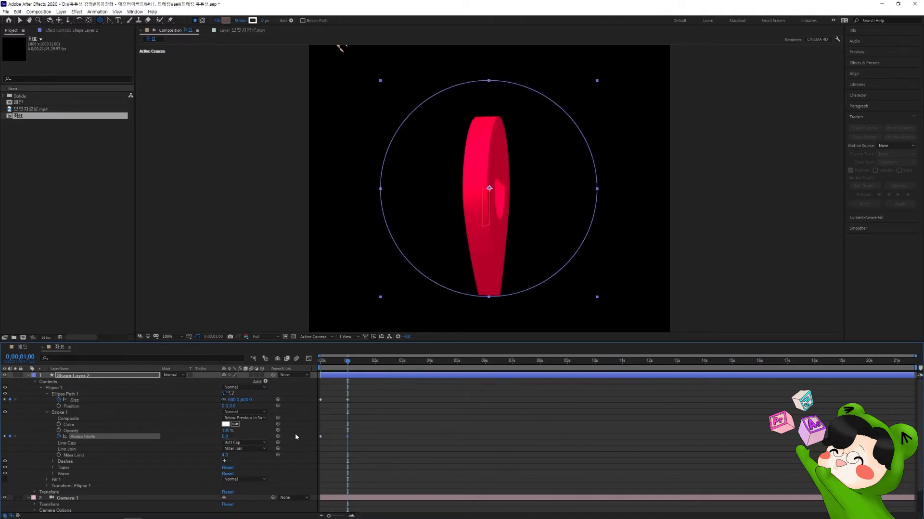
left_click(391, 418)
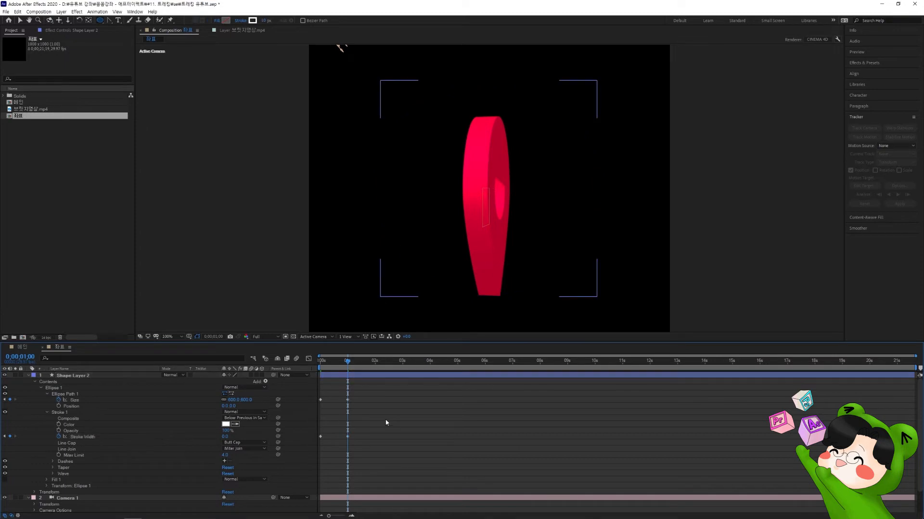
Set the composition's preview resolution to Quarter and play back the expanding ring animation.
left_click(264, 337)
left_click(265, 378)
key("space")
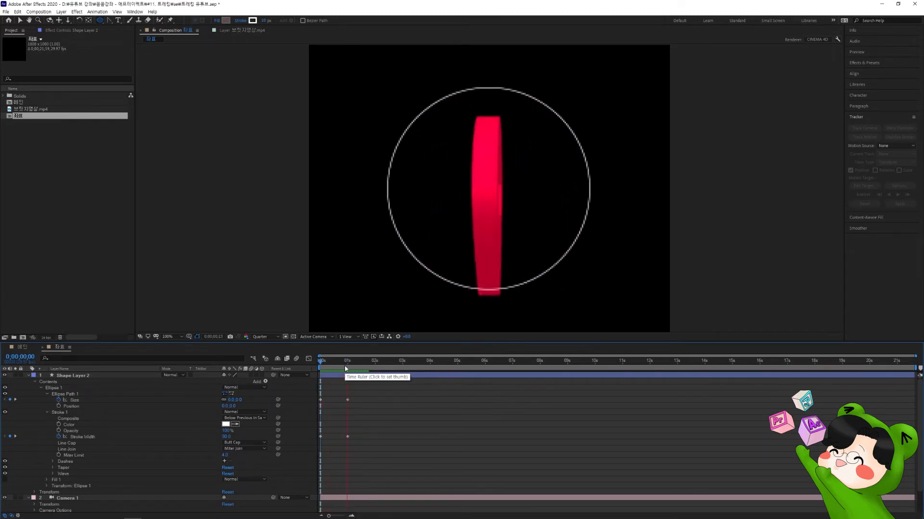
key("space")
key("space")
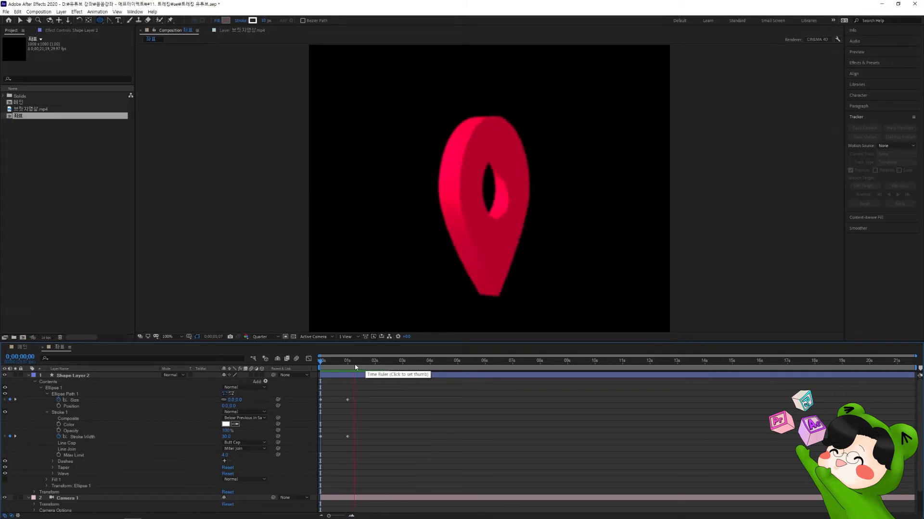
Set the ellipse's Stroke Width keyframe at 0 seconds to 50 and play back the thicker ring.
key("space")
key("space")
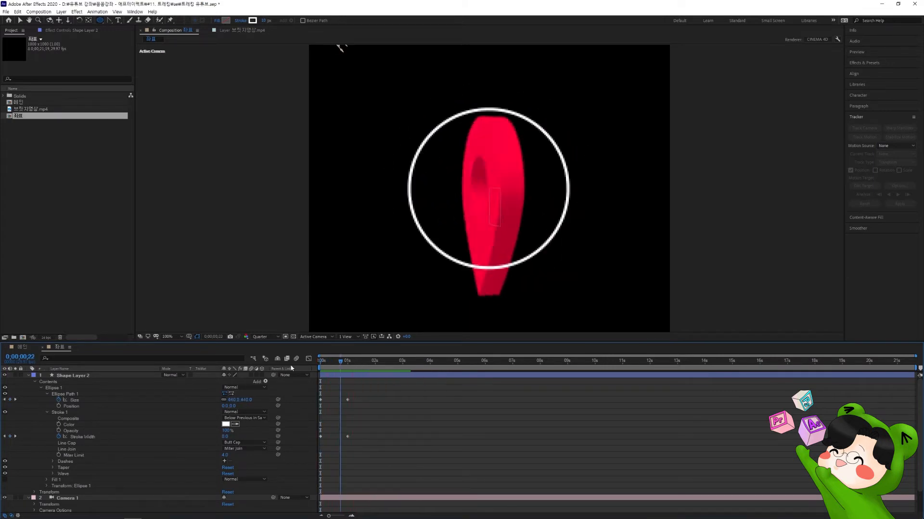
key("space")
left_click(226, 436)
type("50")
key("Return")
key("space")
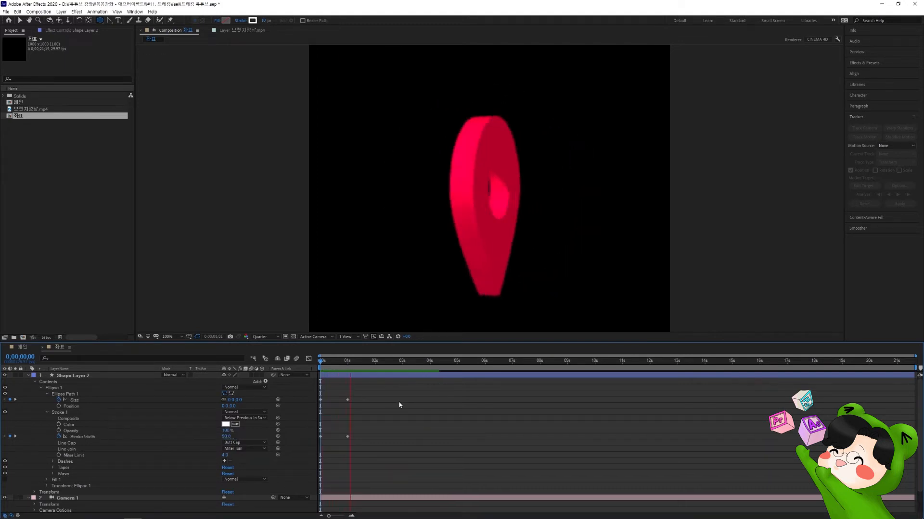
key("space")
Ease the ellipse's Size and Stroke Width keyframes and reshape their speed curves for a fast start and a slow finish.
left_click_drag(361, 397, 318, 440)
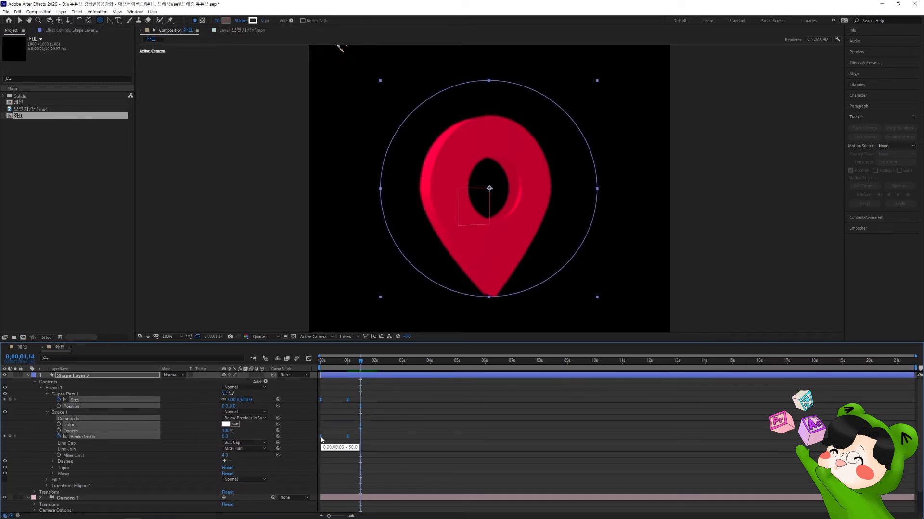
left_click(308, 358)
left_click_drag(358, 478, 326, 486)
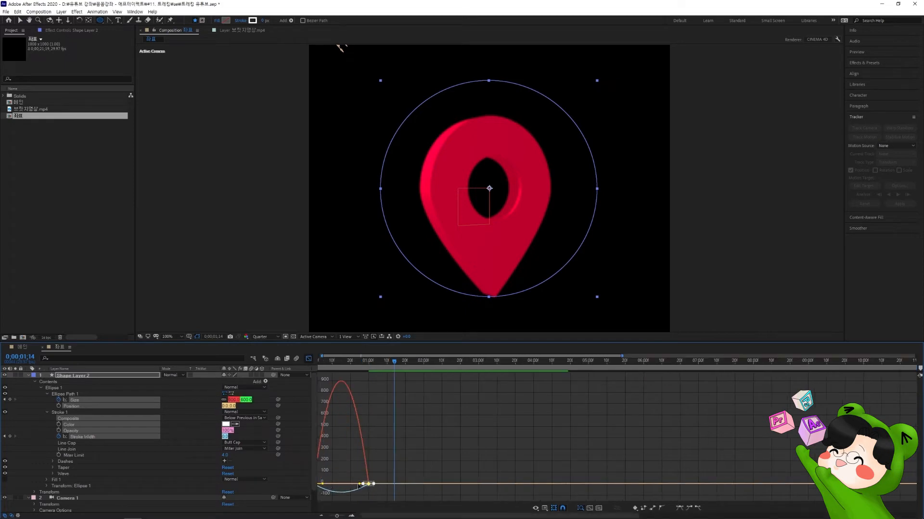
left_click_drag(357, 487, 336, 493)
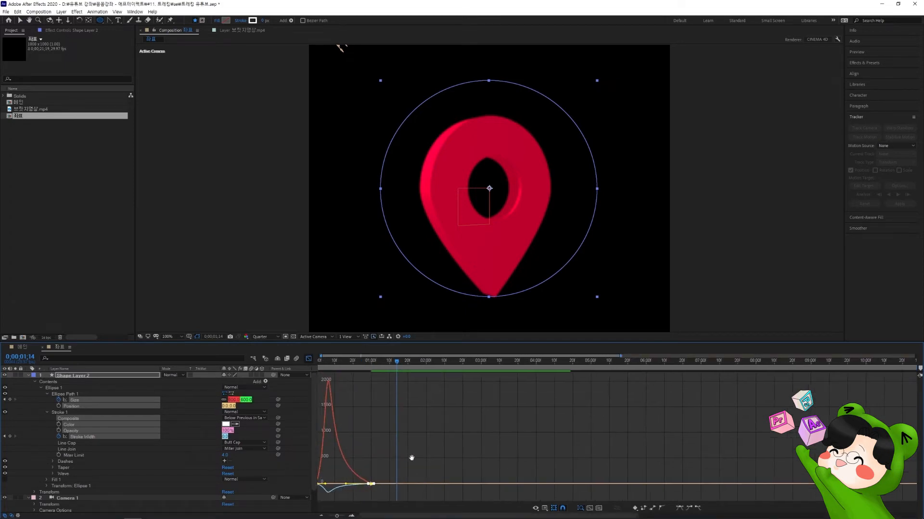
key("q")
left_click(321, 484)
left_click_drag(330, 485, 323, 487)
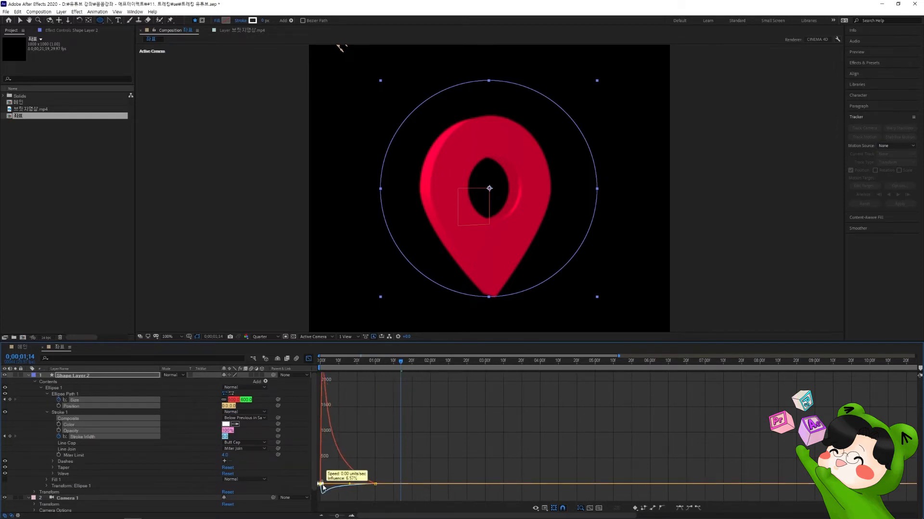
left_click(308, 359)
Play back the eased ring animation to check its timing.
left_click(411, 406)
key("space")
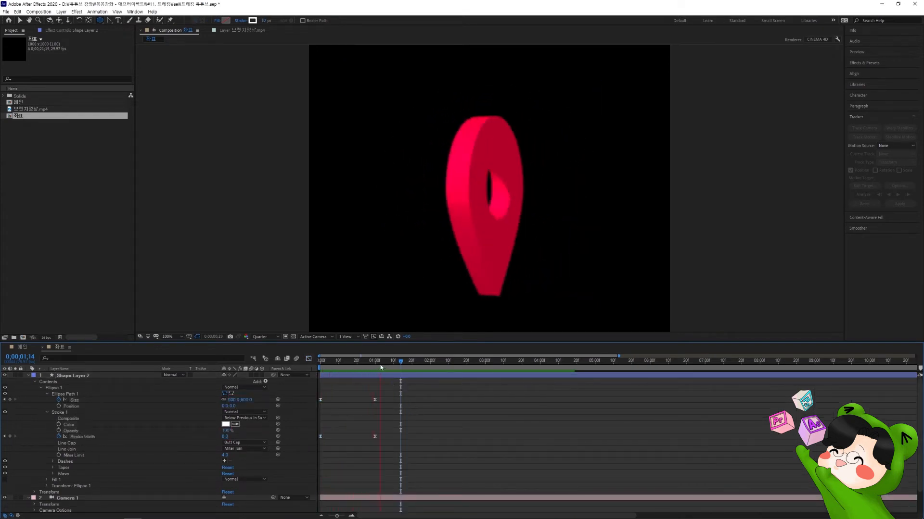
key("space")
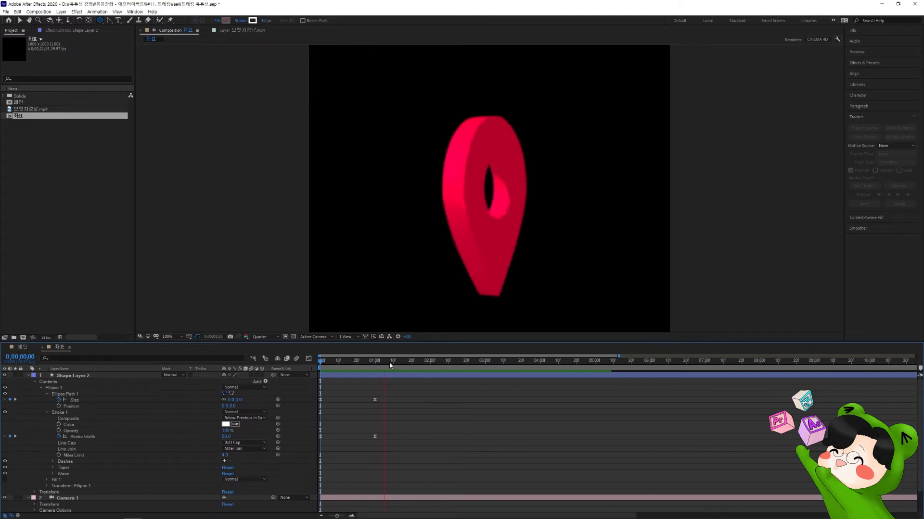
key("space")
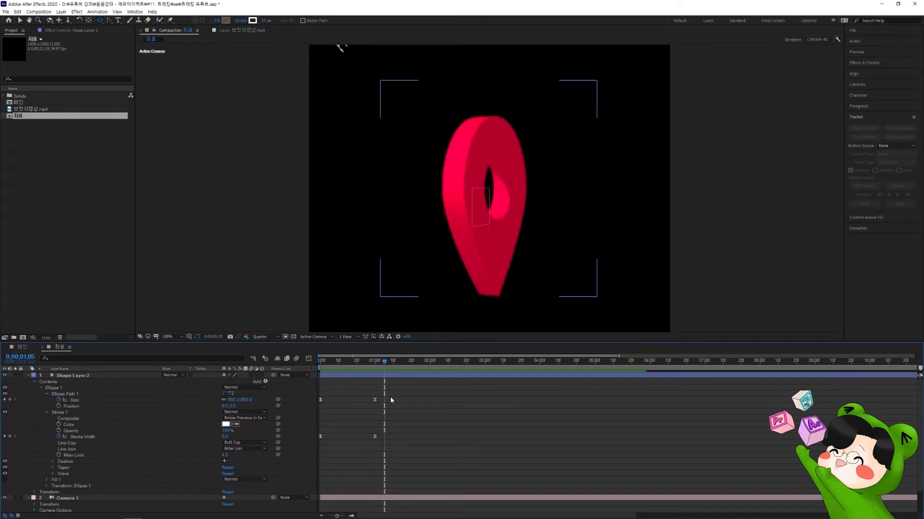
Add a loopOut() expression to the ellipse path's Size property.
left_click(58, 400, "alt")
type("loopOu")
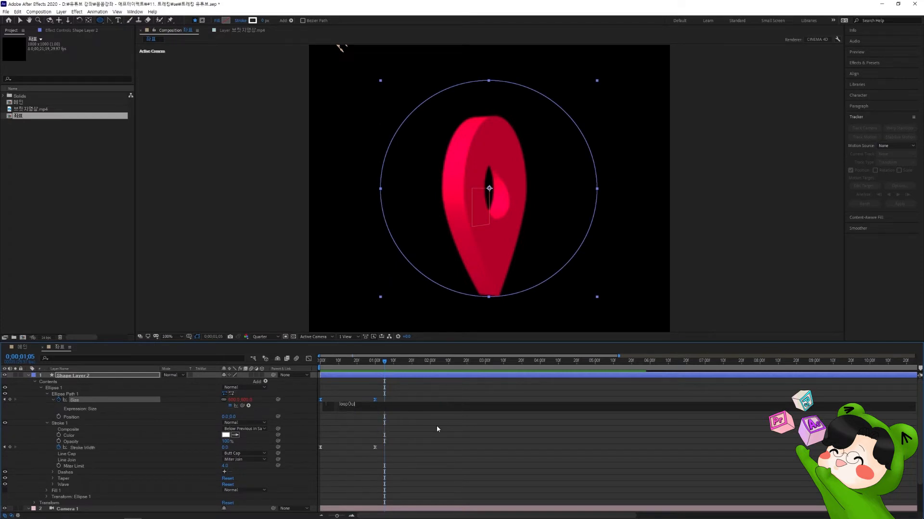
type("t")
key("Return")
left_click(437, 425)
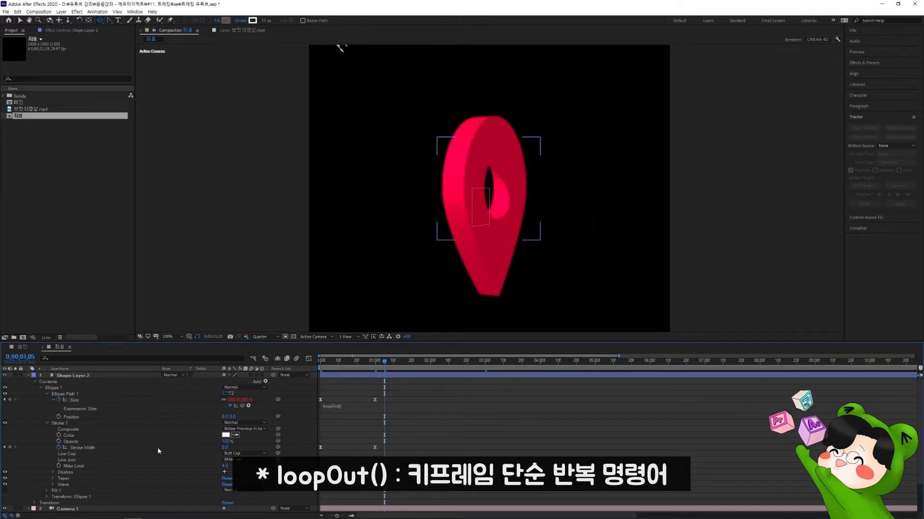
Add a loopOut() expression to the ellipse's Stroke Width property.
left_click(59, 448, "alt")
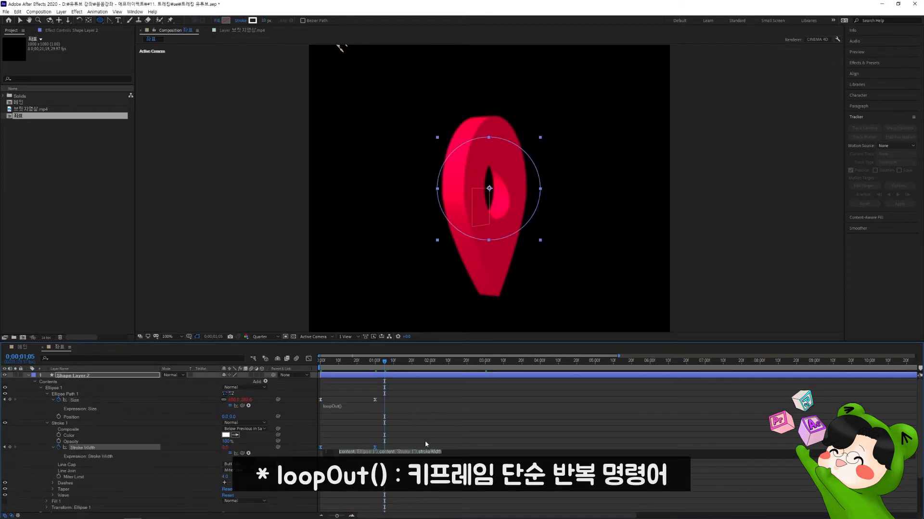
type("loopOut")
key("Return")
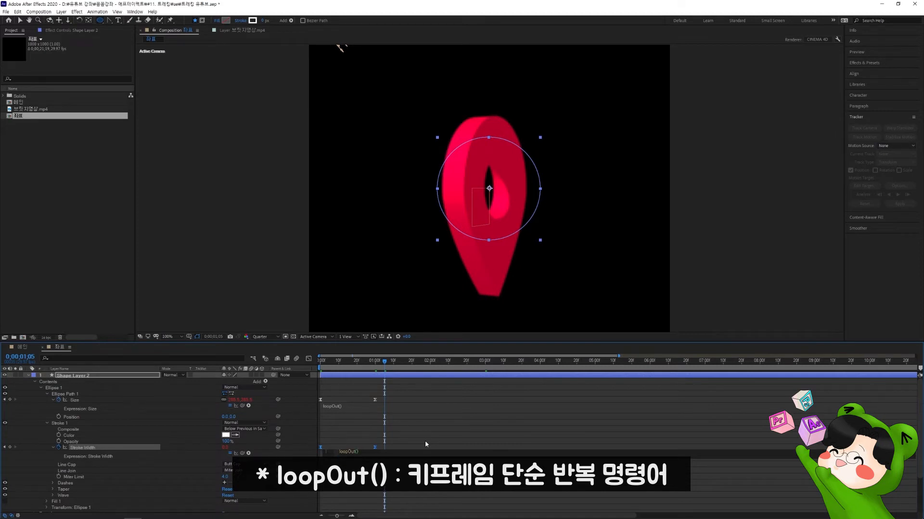
left_click(425, 440)
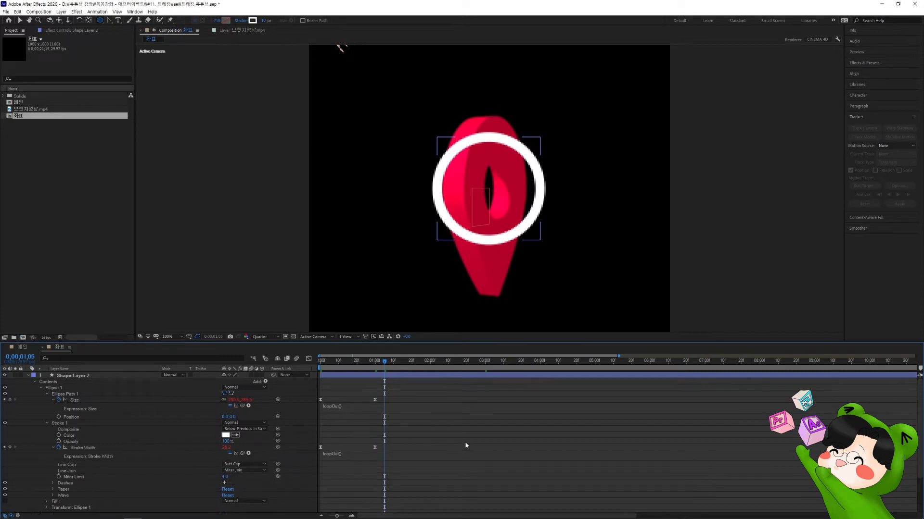
Play back the looping ring from the start of the composition.
key("space")
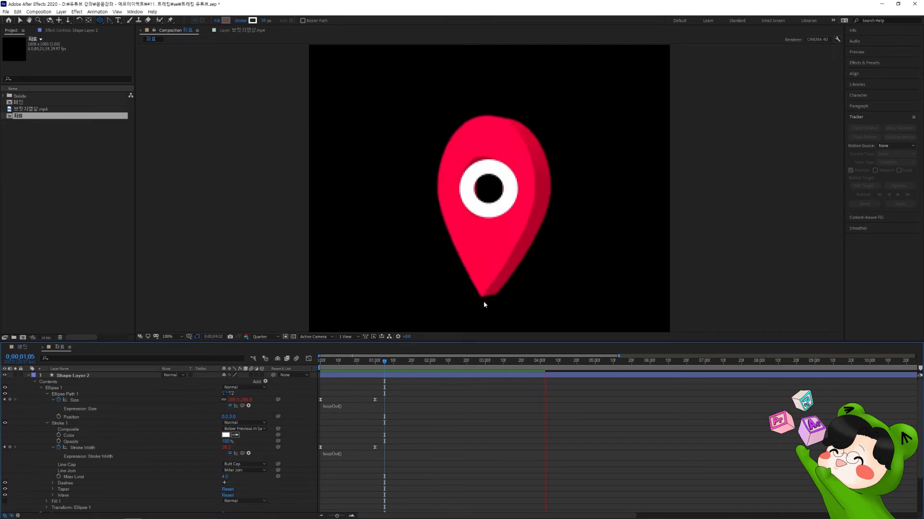
key("space")
key("space")
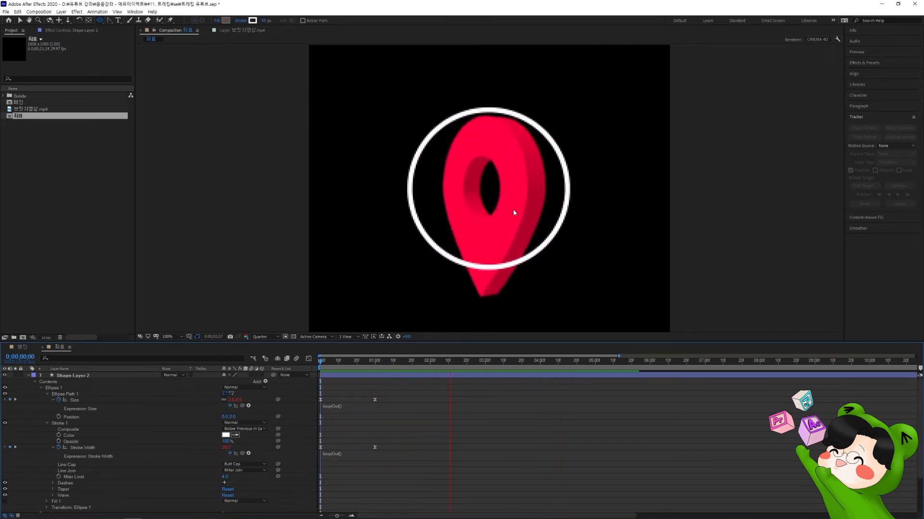
left_click_drag(341, 361, 310, 372)
key("space")
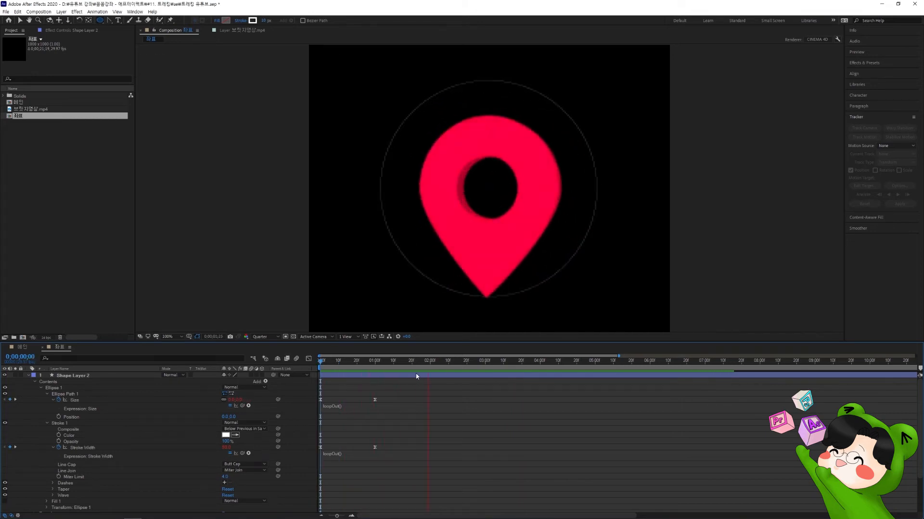
Copy the final Size and Stroke Width keyframes to 0;00;01;10 and play back the loop with its added pause.
left_click(394, 369)
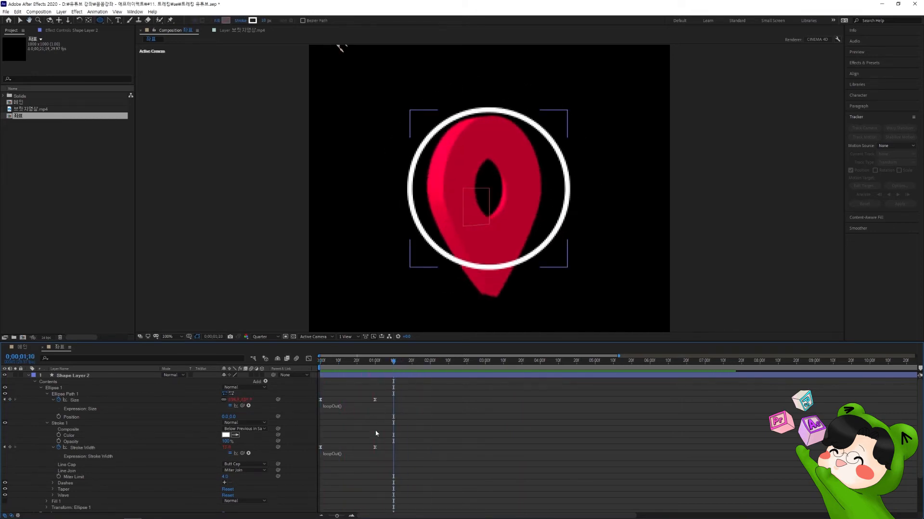
left_click_drag(382, 393, 372, 454)
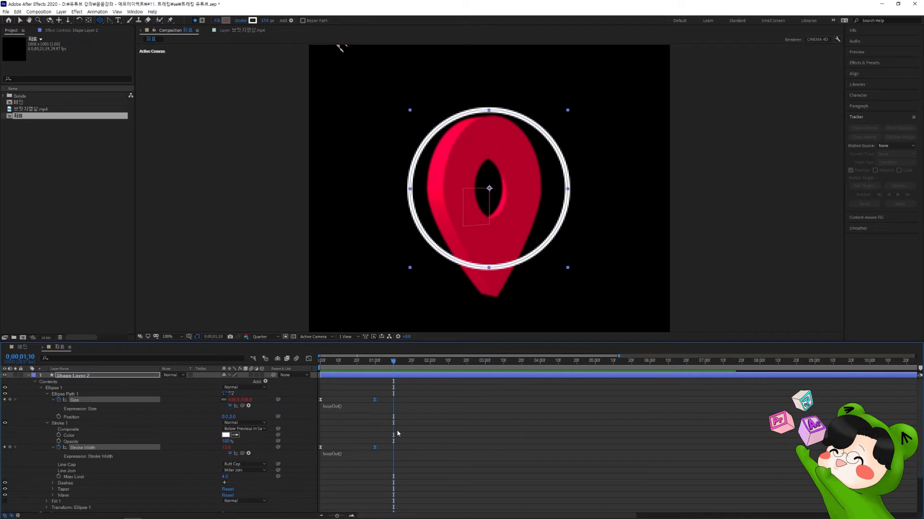
key("ctrl+v")
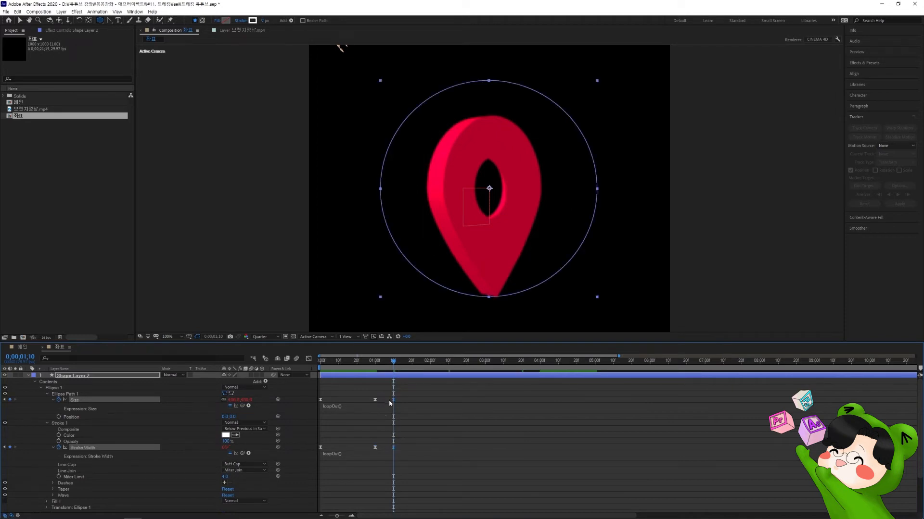
mouse_move(392, 366)
left_mouse_down()
mouse_move(376, 367)
mouse_move(386, 368)
left_mouse_up()
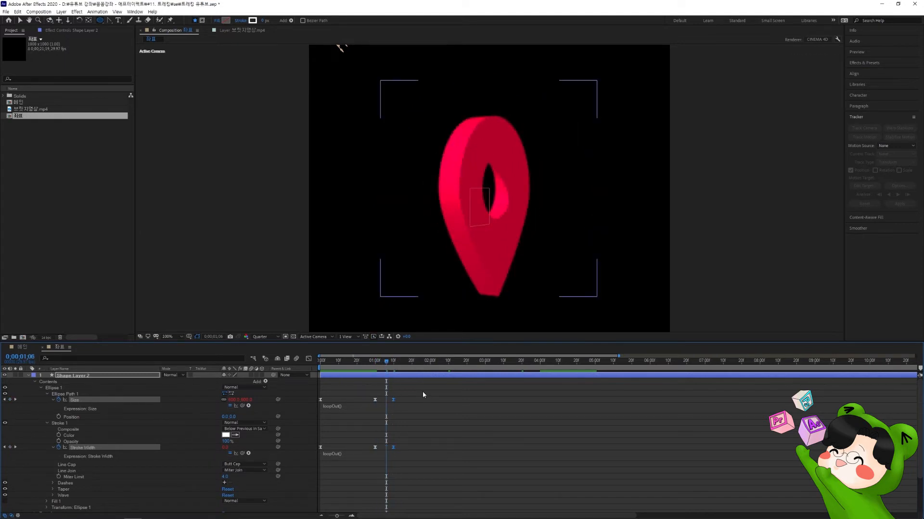
left_click(422, 392)
key("space")
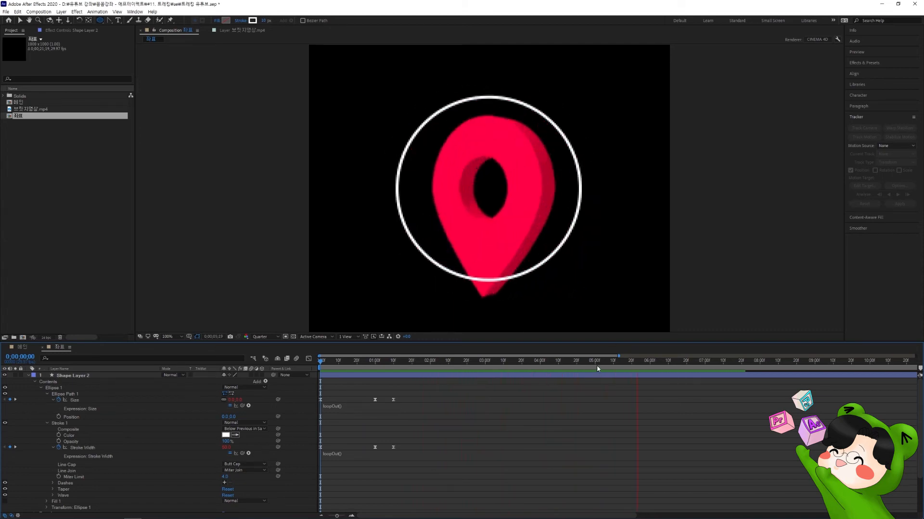
left_click_drag(597, 364, 342, 380)
Make Shape Layer 2 a 3D layer and set its X Rotation to -90°.
left_click(28, 375)
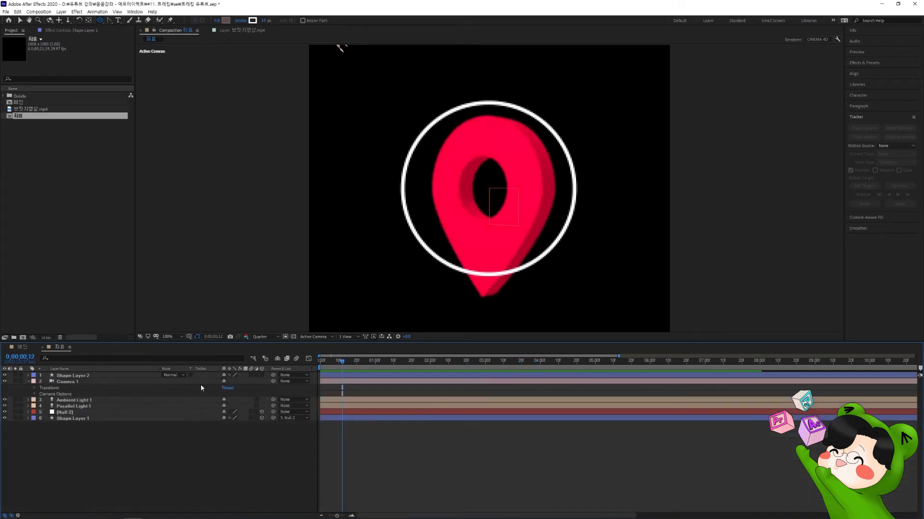
left_click(261, 376)
left_click(126, 375)
key("r")
mouse_move(232, 388)
left_mouse_down()
mouse_move(202, 388)
mouse_move(231, 393)
left_mouse_up()
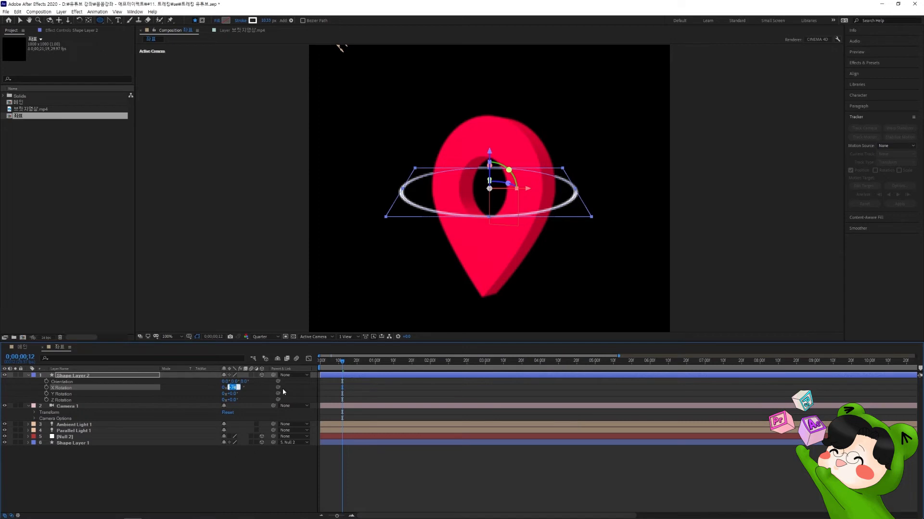
key("Return")
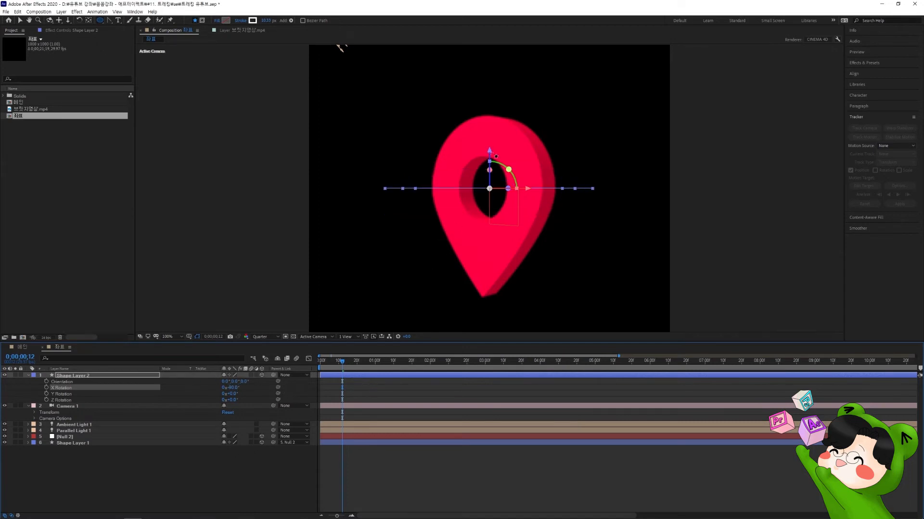
Move the flat ring down along its Z axis to the tip of the pin and play back the animation.
key("v")
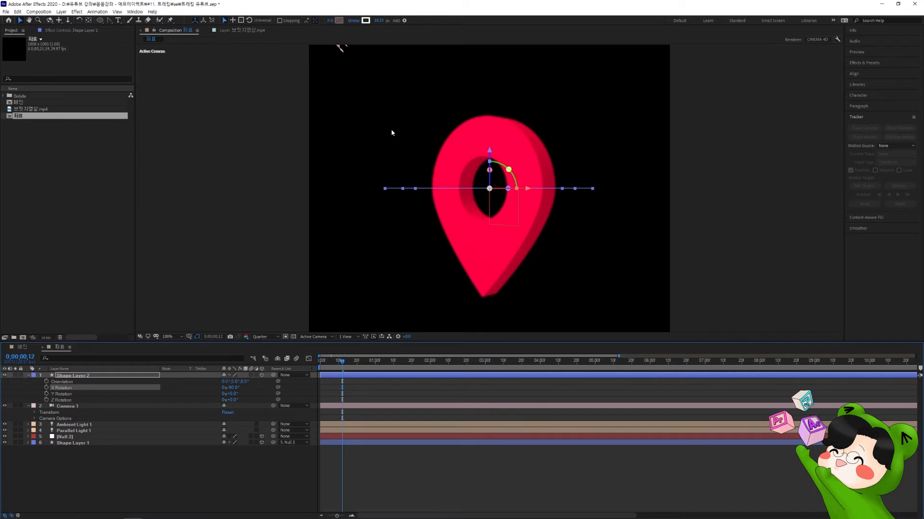
left_click_drag(489, 153, 490, 255)
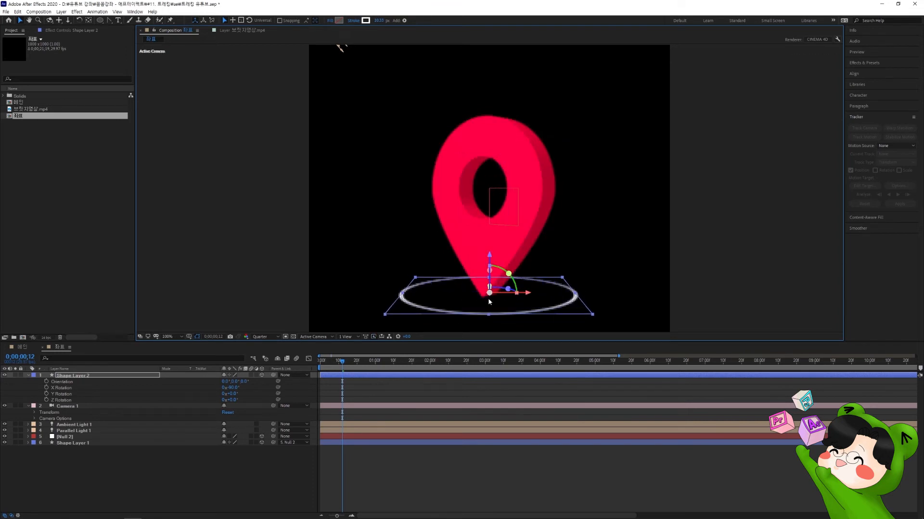
left_click(519, 470)
key("space")
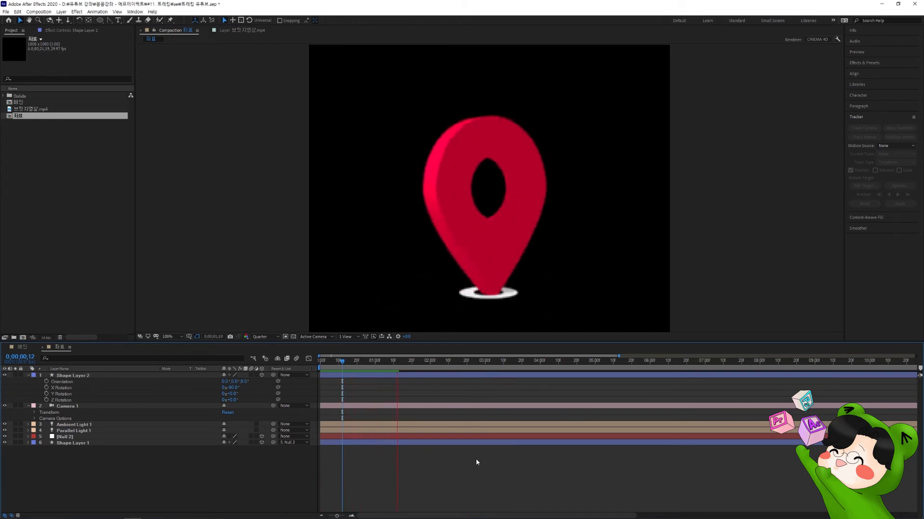
left_click_drag(408, 362, 318, 362)
key("space")
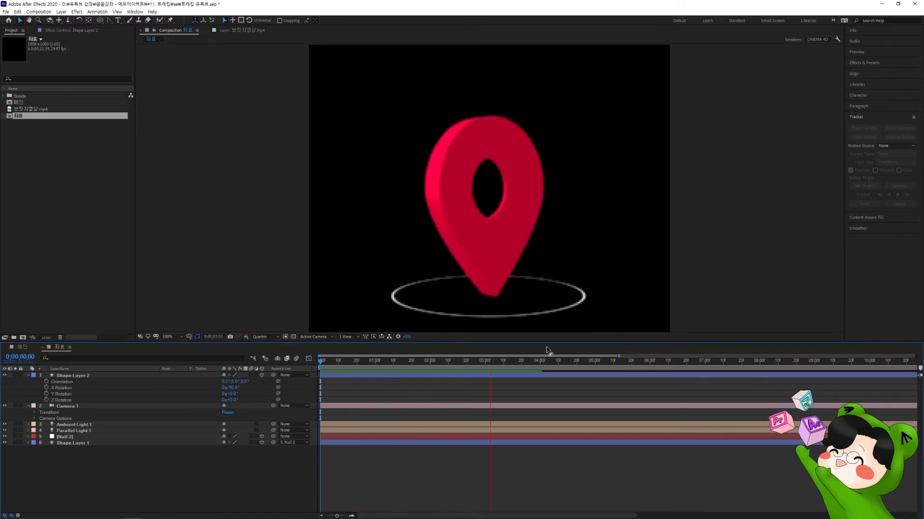
left_click_drag(548, 364, 300, 380)
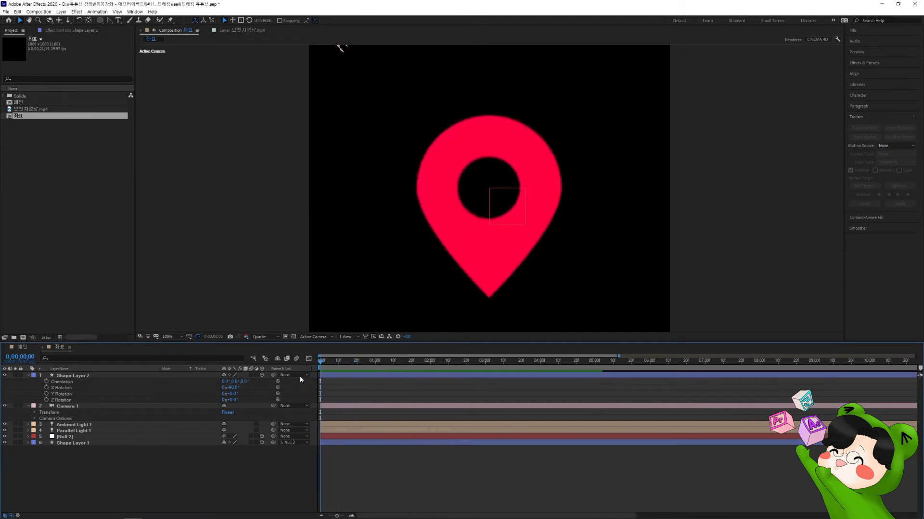
Separate the Position dimensions of Shape Layer 1 and add a Y Position keyframe at 0 seconds.
left_click(28, 376)
left_click(28, 381)
left_click(72, 406)
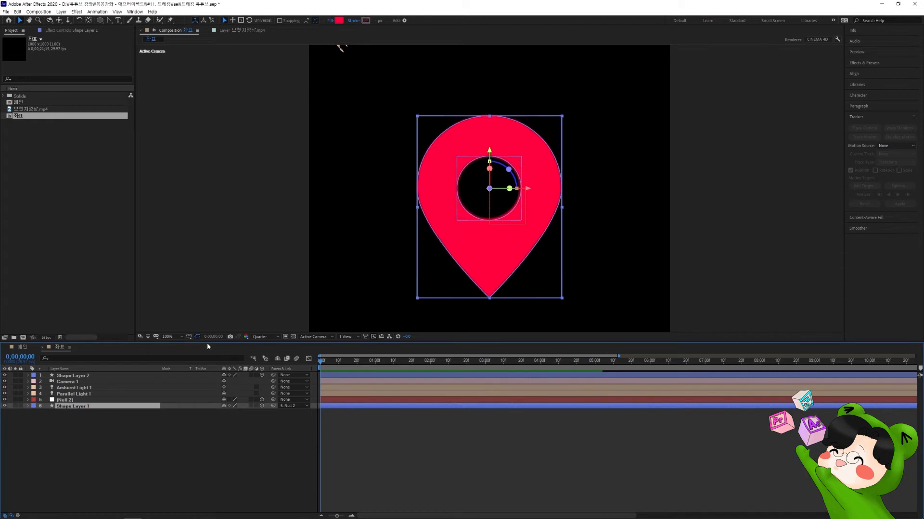
key("p")
right_click(70, 413)
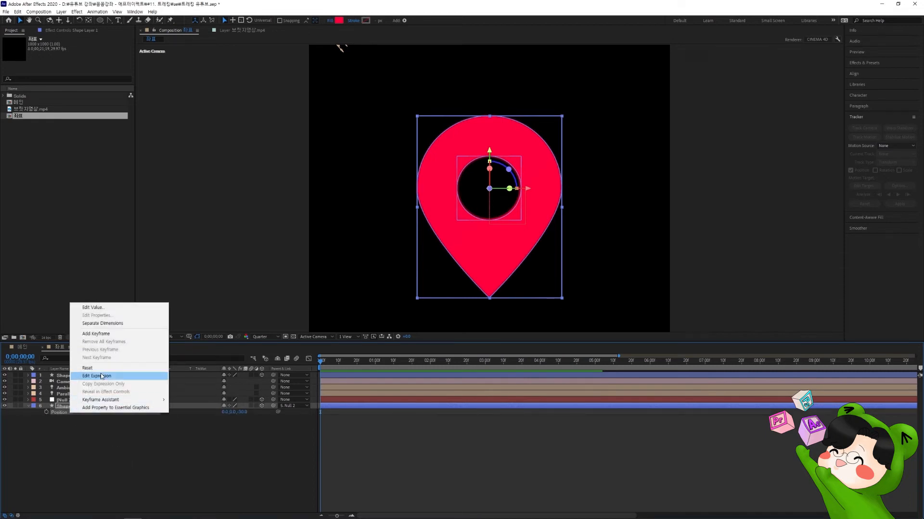
left_click(124, 324)
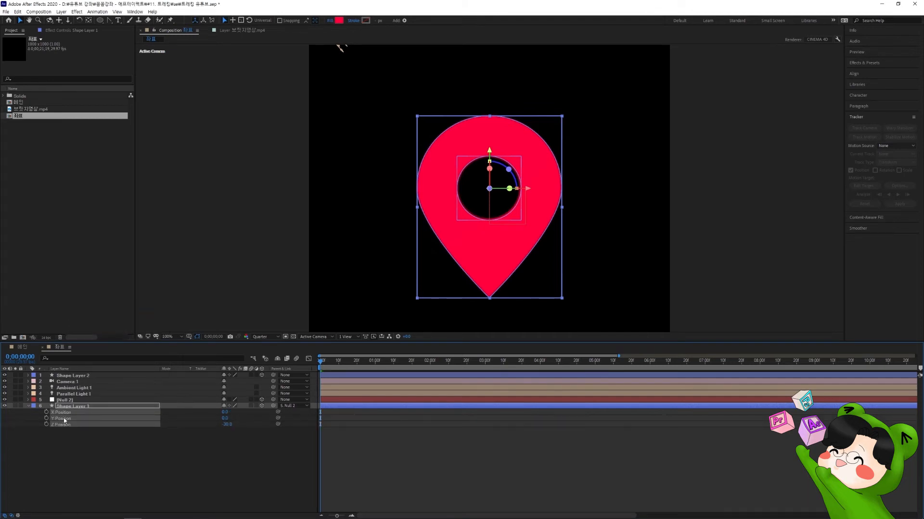
left_click(78, 451)
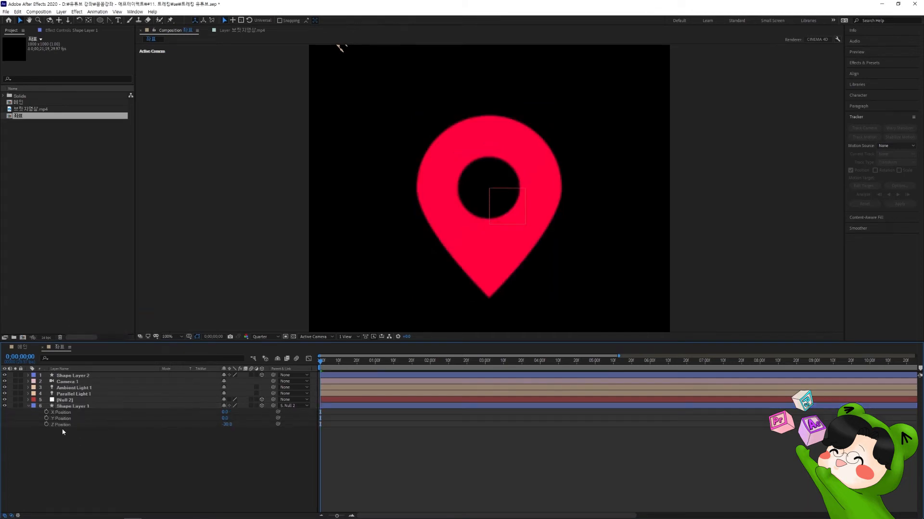
left_click(46, 418)
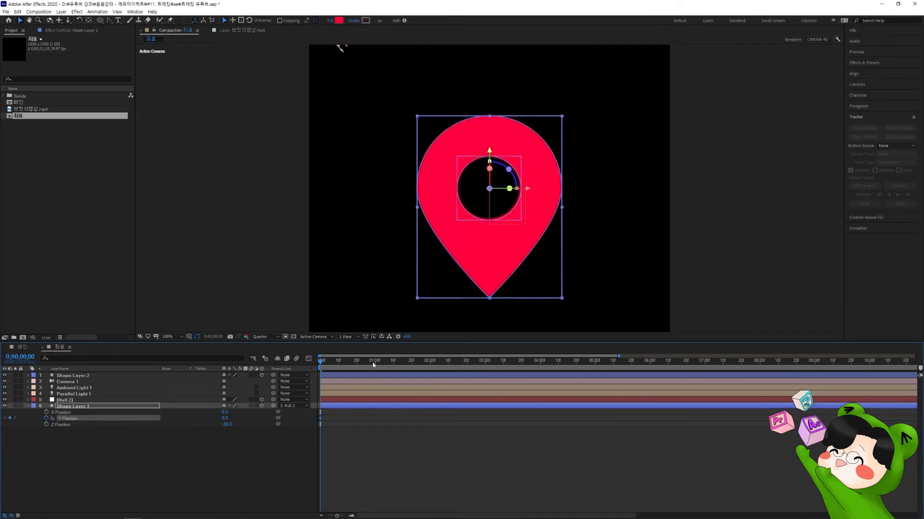
Set Shape Layer 1's Y Position to -40 at the 1-second mark.
left_click_drag(373, 365, 377, 365)
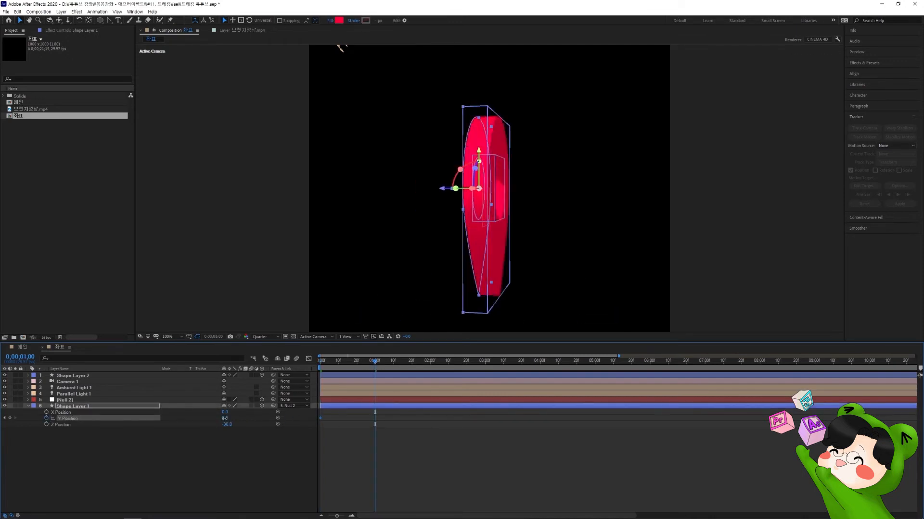
left_click_drag(222, 418, 210, 418)
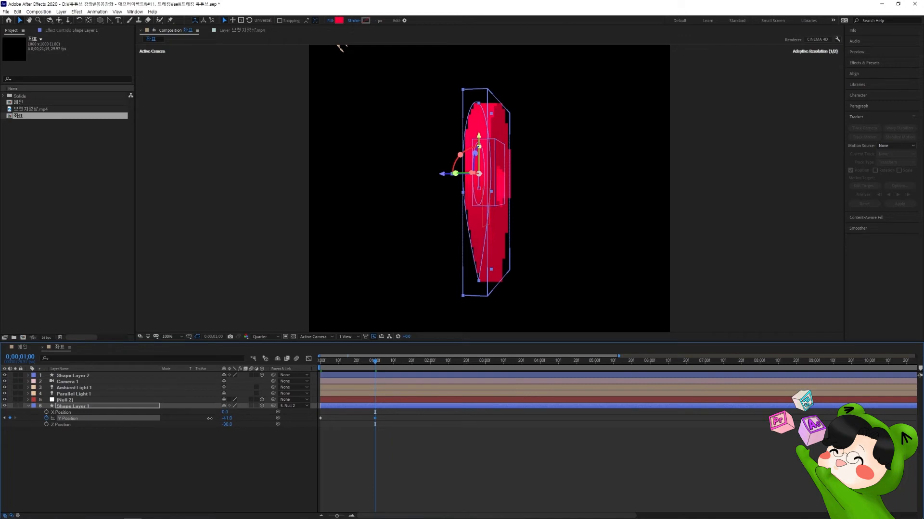
left_click(227, 418)
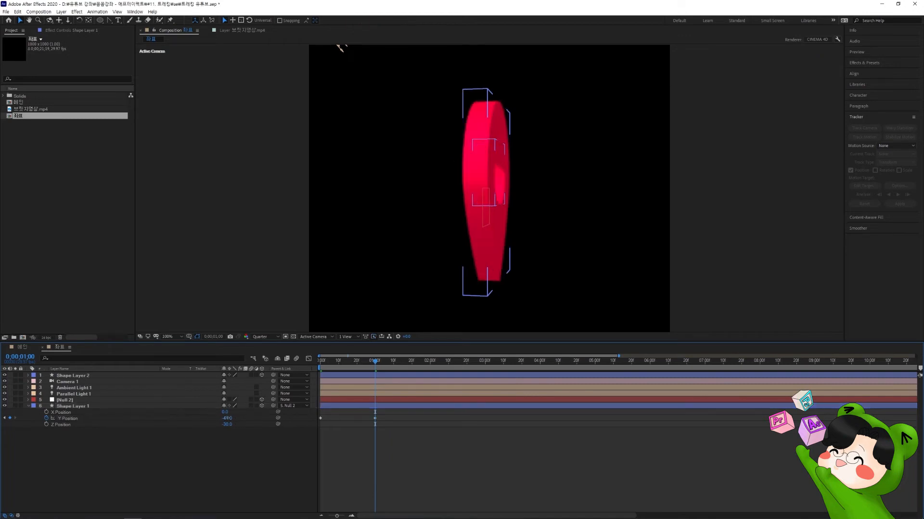
type("-40")
key("Return")
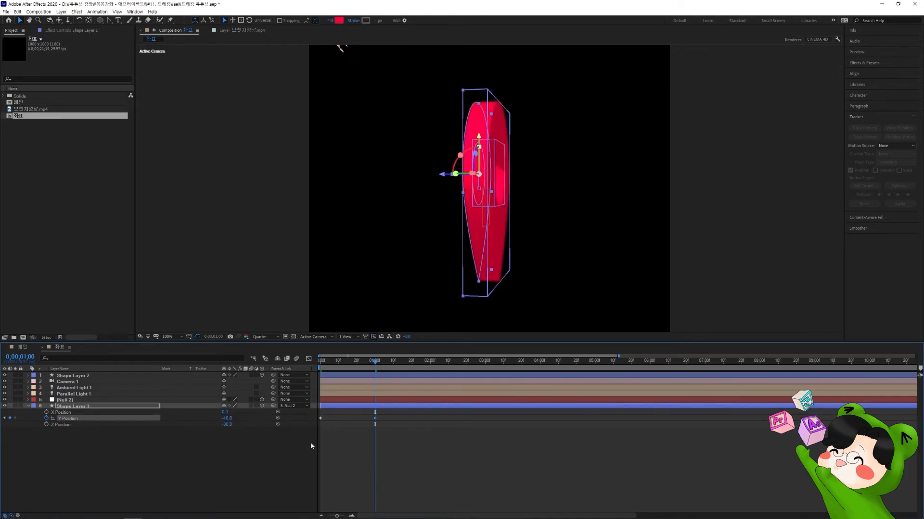
Apply the expression loopOut("pingpong") to Shape Layer 1's Y Position and preview the pin's up-and-down motion with the ring.
left_click(204, 446)
left_click(46, 418, "alt")
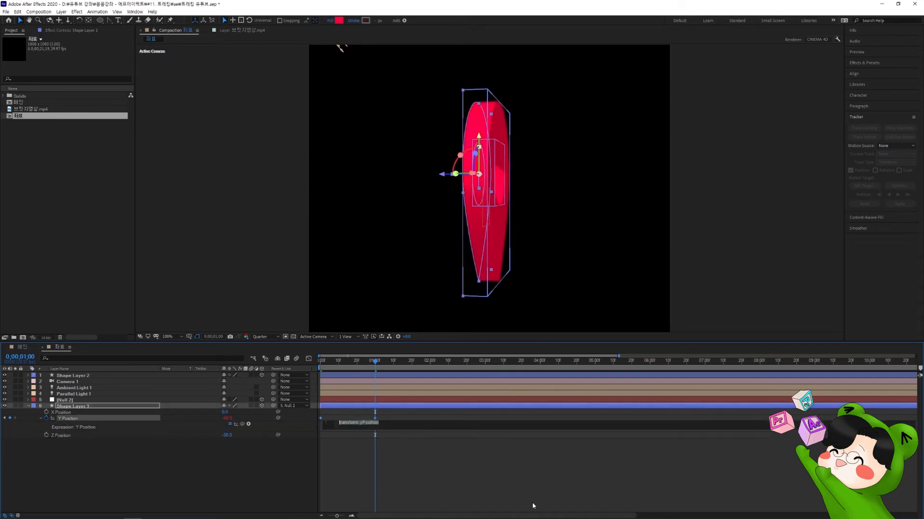
type("loop")
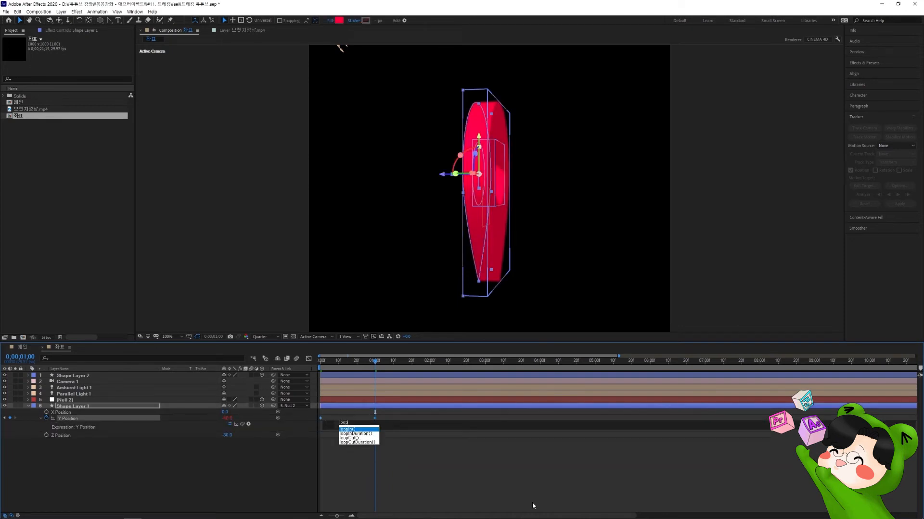
type("Out()\"")
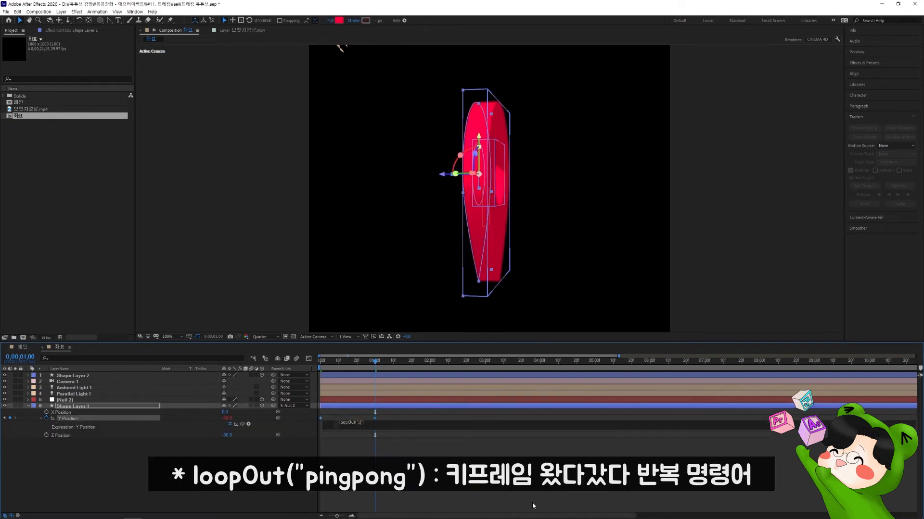
type("pingpong")
left_click(383, 466)
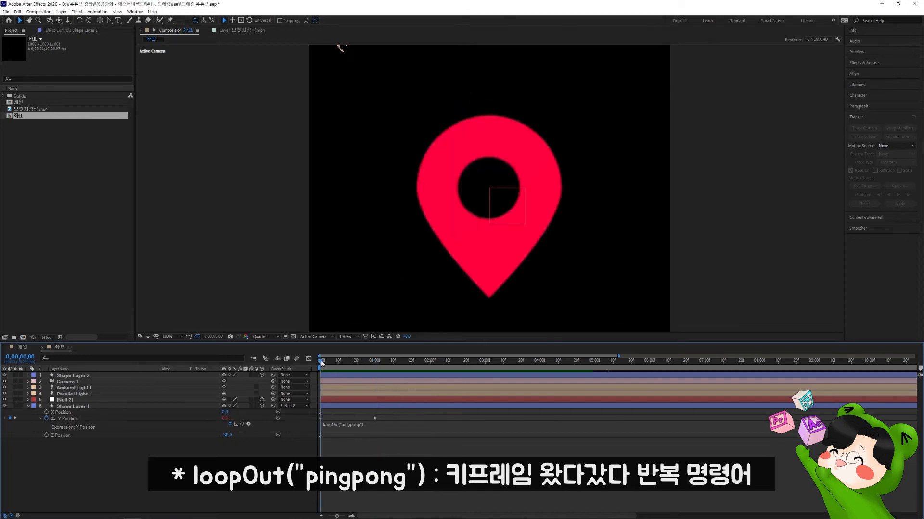
left_click_drag(322, 364, 532, 370)
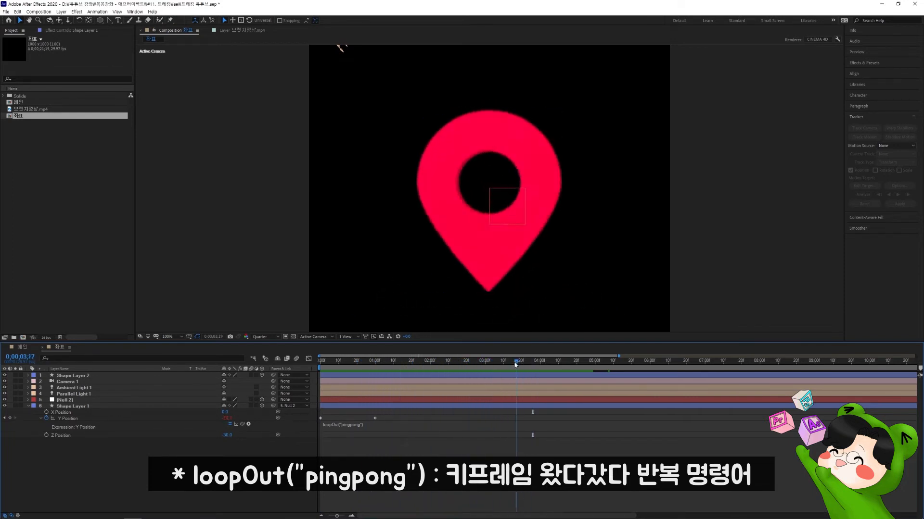
left_click(487, 370)
left_click_drag(486, 370, 553, 415)
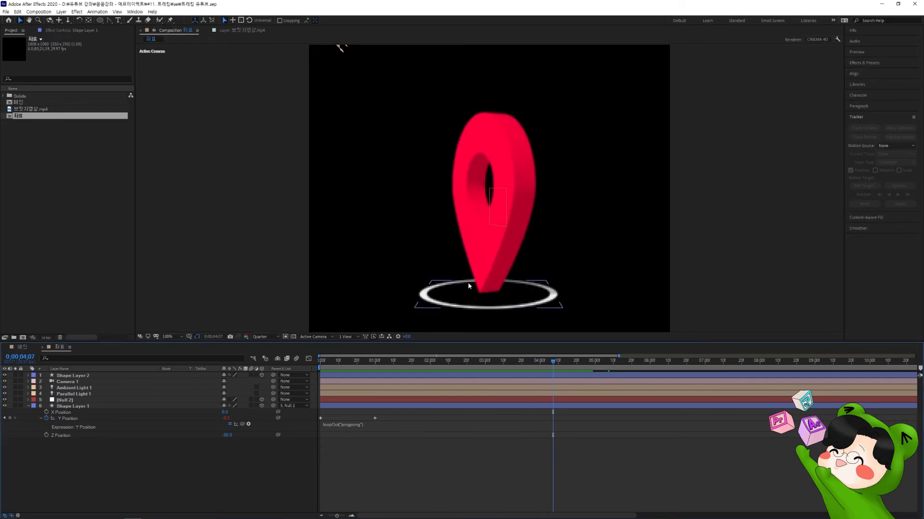
Add the 좌표 composition as a layer above Null 1 in the 메인 composition and scale it to 40%.
left_click(21, 347)
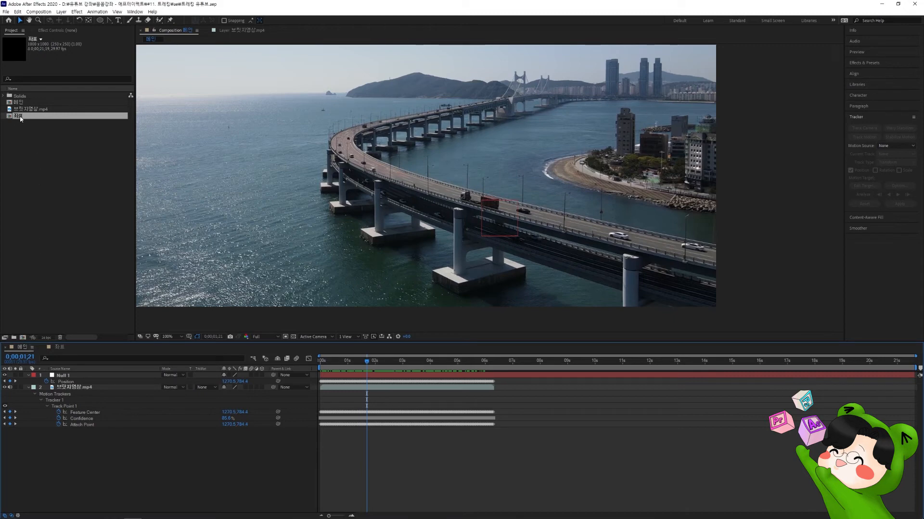
left_click_drag(20, 118, 66, 375)
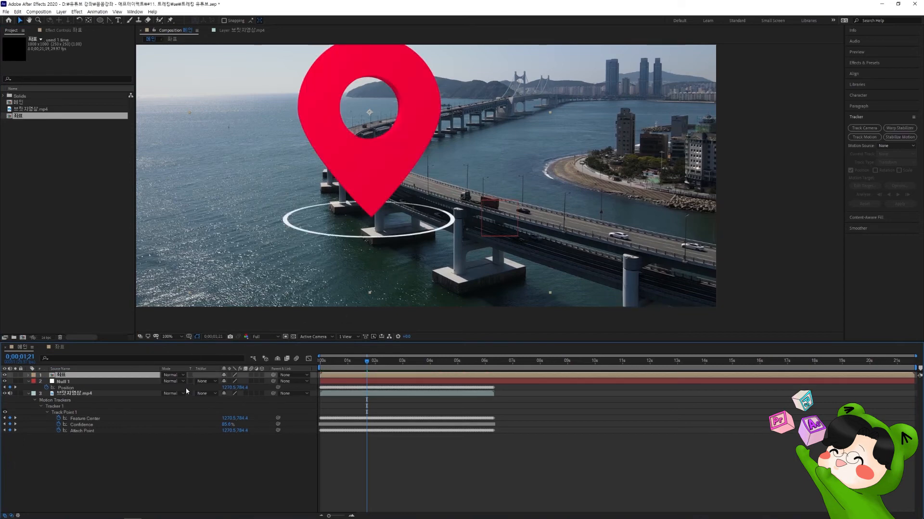
key("s")
left_click_drag(234, 382, 232, 384)
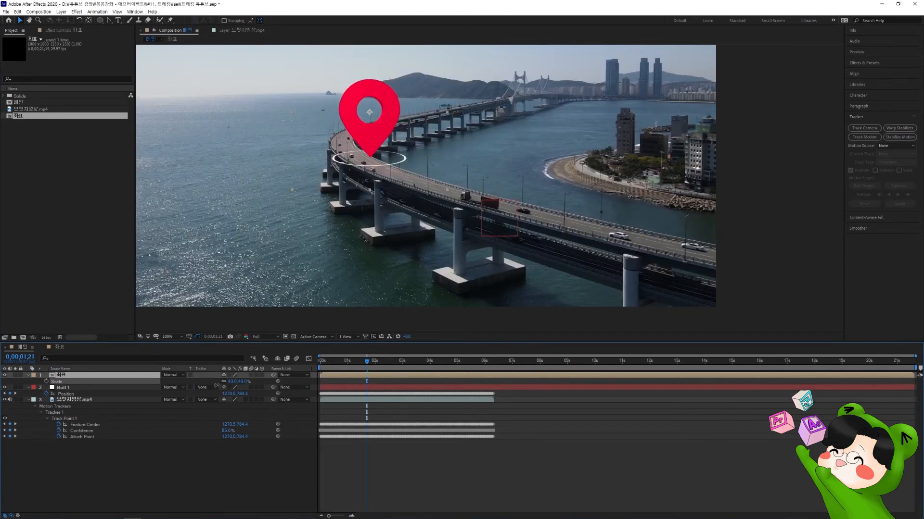
type("40")
key("Return")
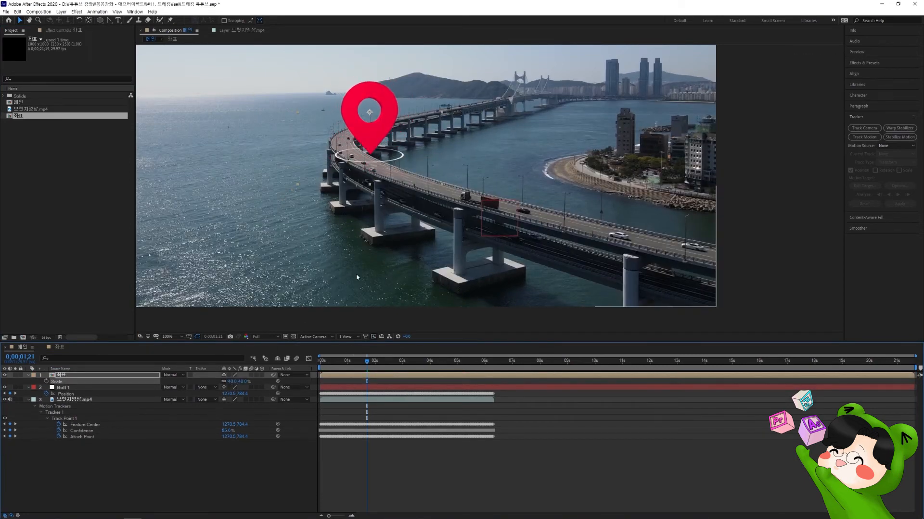
Move the pin marker onto the truck on the bridge and reduce its scale to 30%.
left_click(368, 114)
left_click_drag(369, 113, 477, 155)
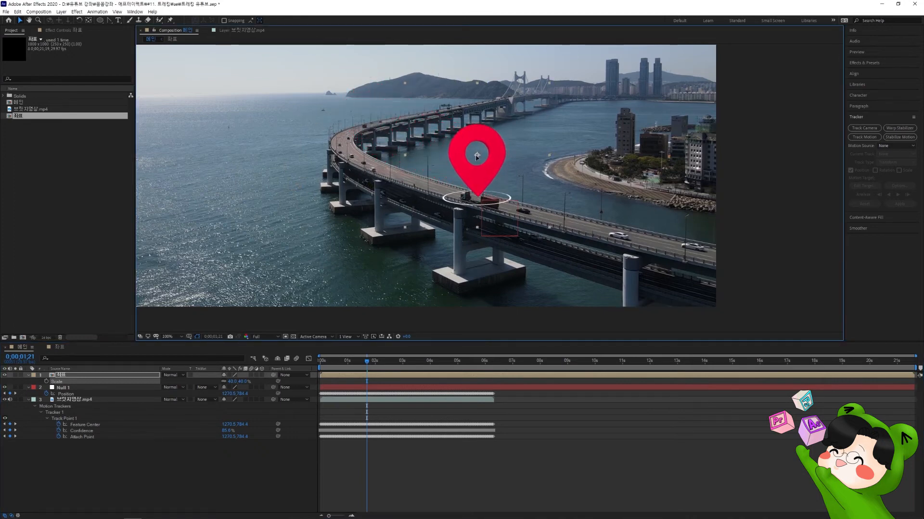
left_click(232, 382)
type("30")
key("Return")
left_click(478, 169)
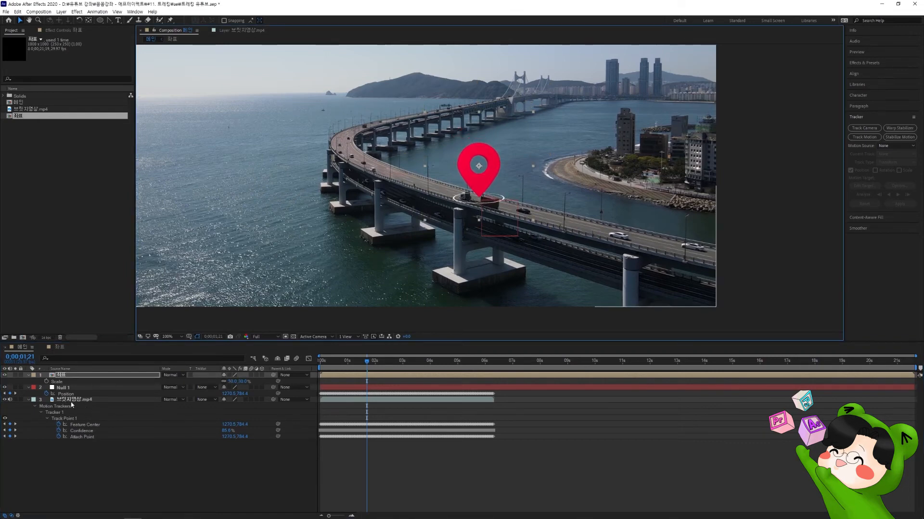
Parent the 좌표 layer to Null 1 and play through the footage to check that the marker follows the truck.
left_click(29, 400)
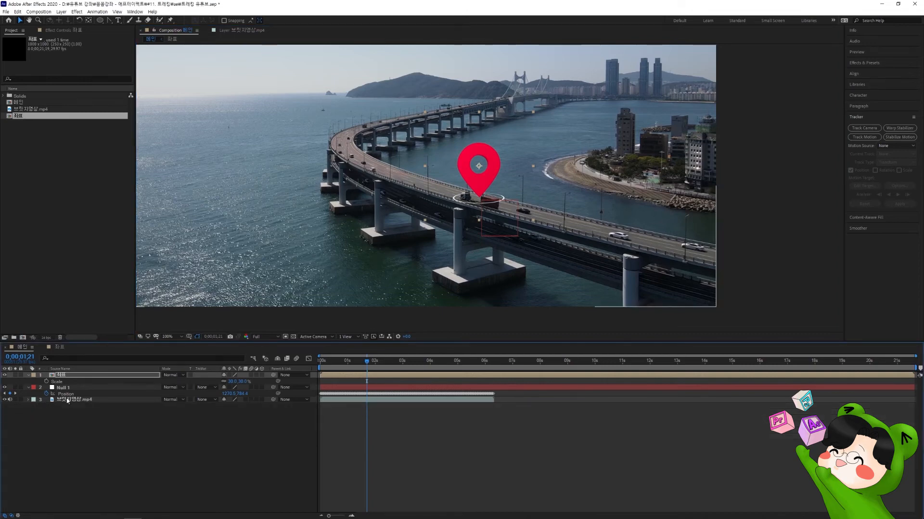
left_click_drag(276, 374, 120, 388)
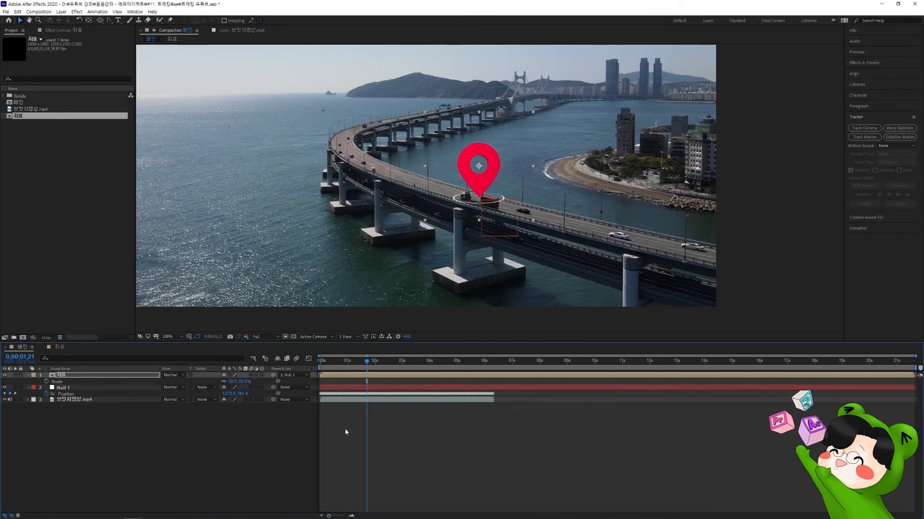
key("space")
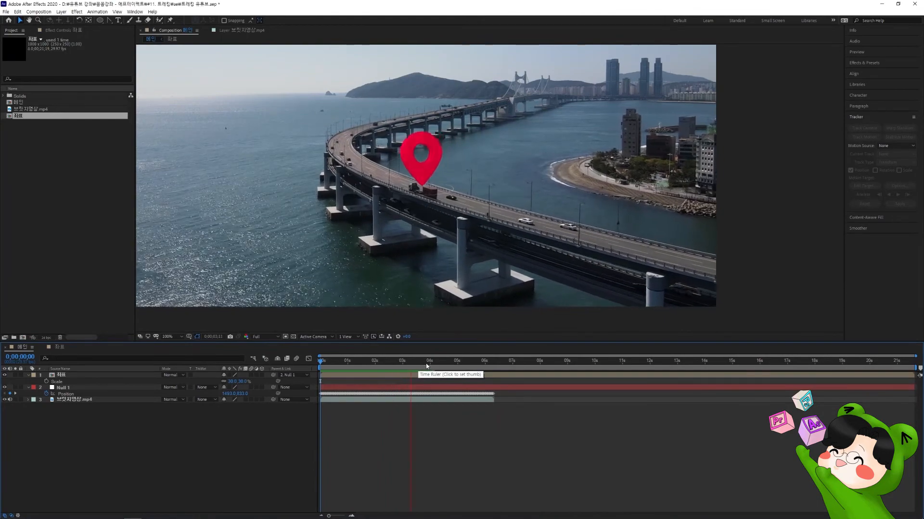
mouse_move(426, 367)
left_mouse_down()
mouse_move(336, 368)
mouse_move(435, 370)
mouse_move(321, 380)
mouse_move(335, 370)
mouse_move(430, 371)
left_mouse_up()
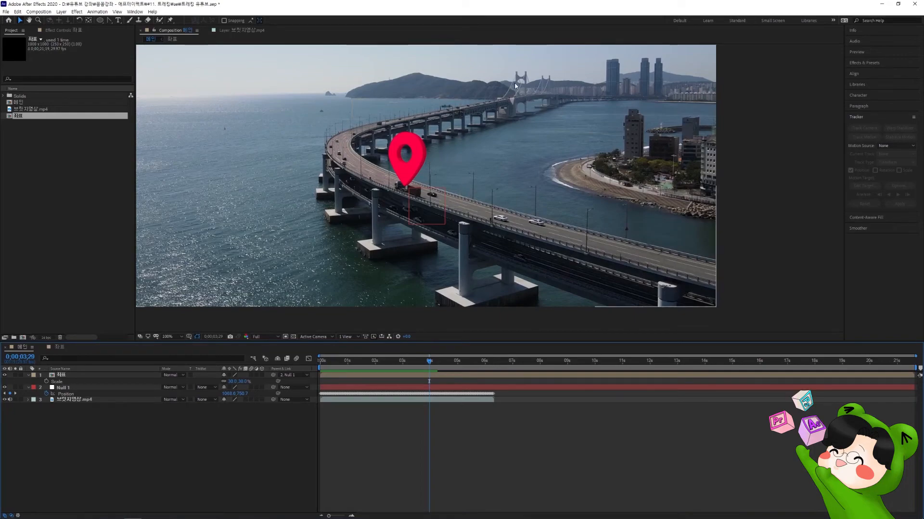
mouse_move(426, 365)
left_mouse_down()
mouse_move(325, 365)
mouse_move(444, 368)
left_mouse_up()
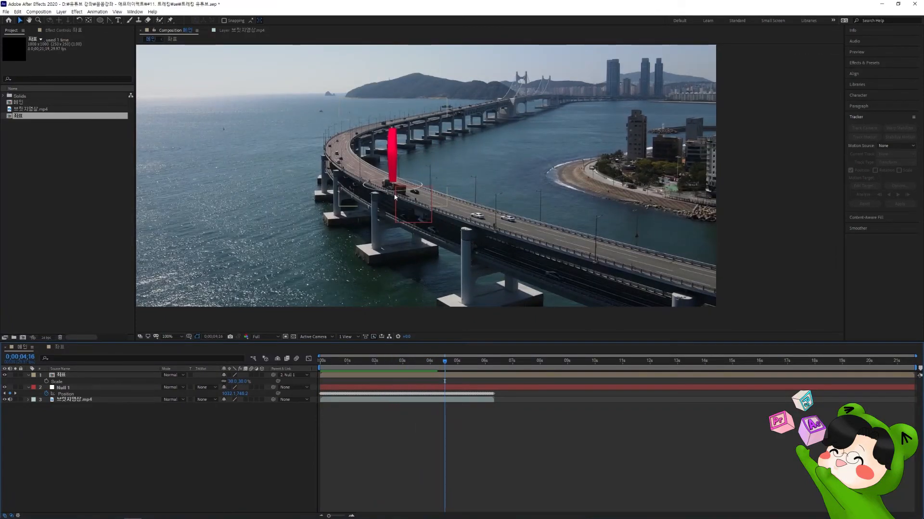
left_click_drag(438, 368, 321, 368)
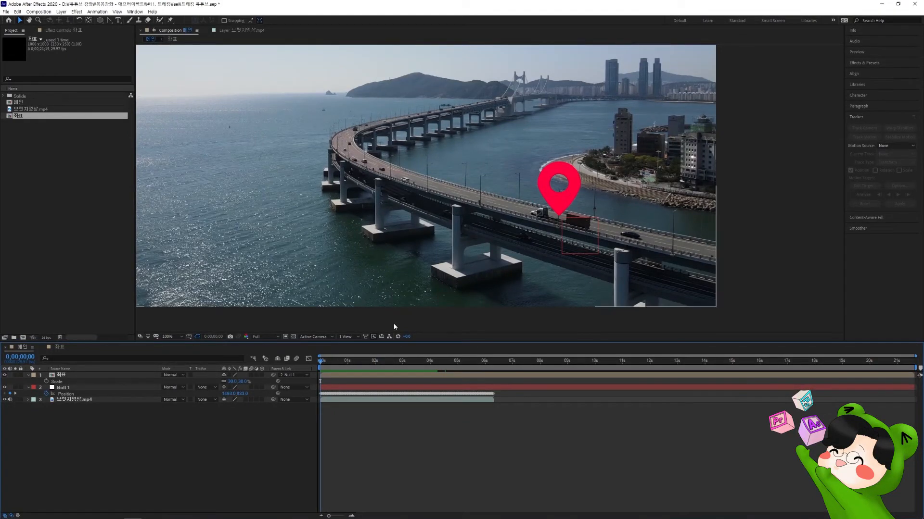
left_click(326, 363)
left_click_drag(330, 367, 431, 379)
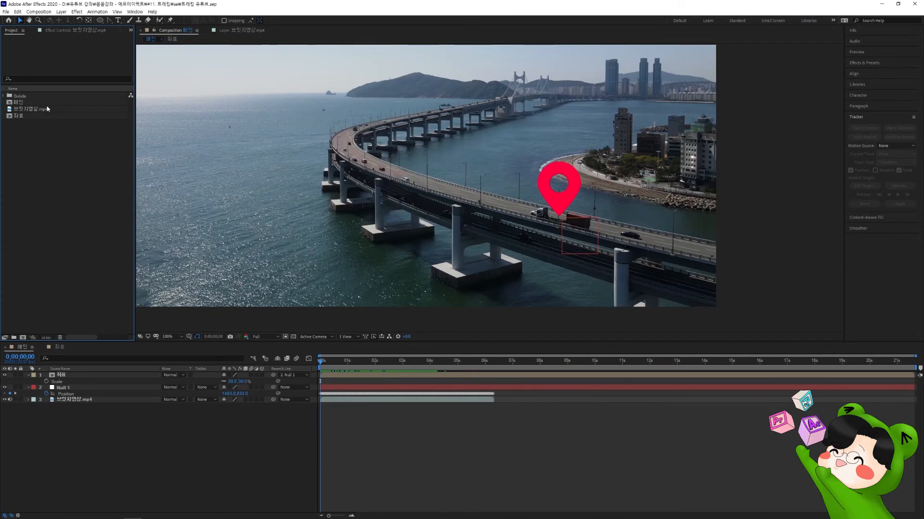
Create a new composition from the bridge video clip and start a motion track with both Position and Scale enabled.
left_click_drag(41, 110, 24, 339)
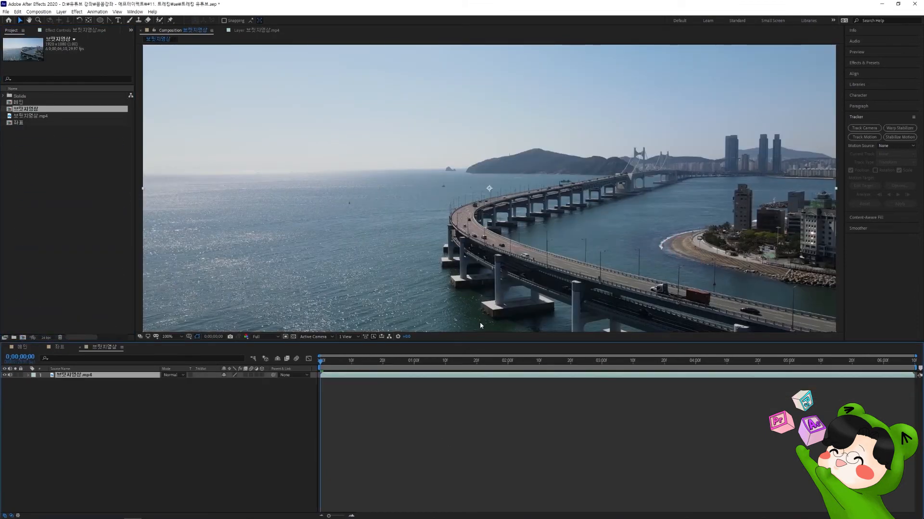
left_click(867, 140)
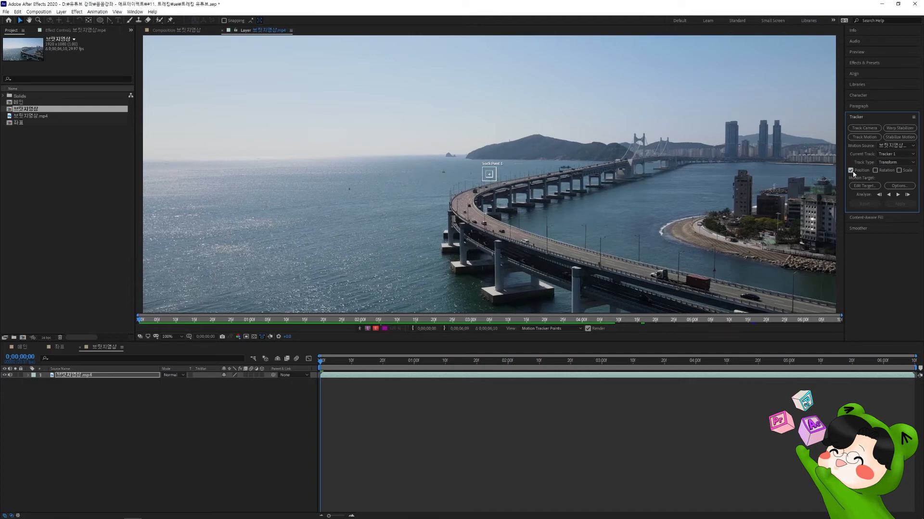
left_click(899, 171)
Place Track Point 2 on the truck's cargo bed and Track Point 1 on its cab, and analyze the clip forward.
left_click_drag(619, 233, 524, 205)
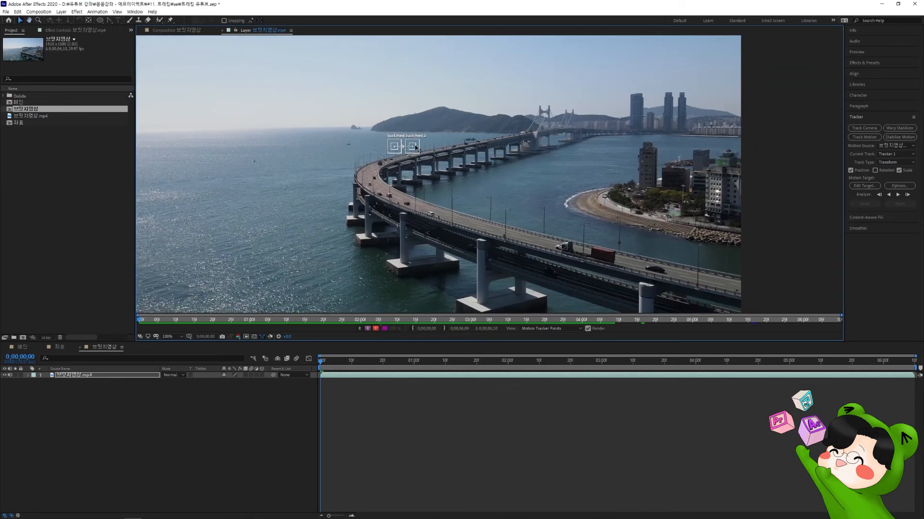
left_click_drag(415, 146, 603, 256)
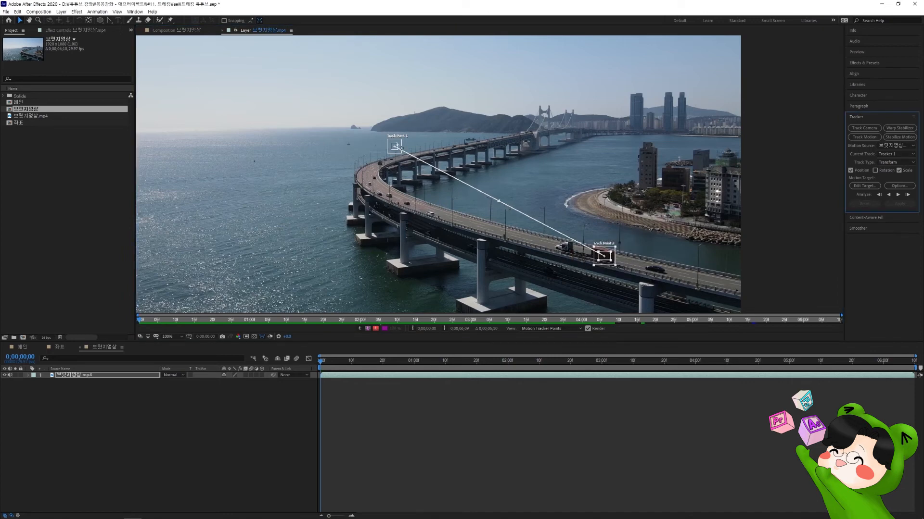
left_click_drag(400, 146, 568, 249)
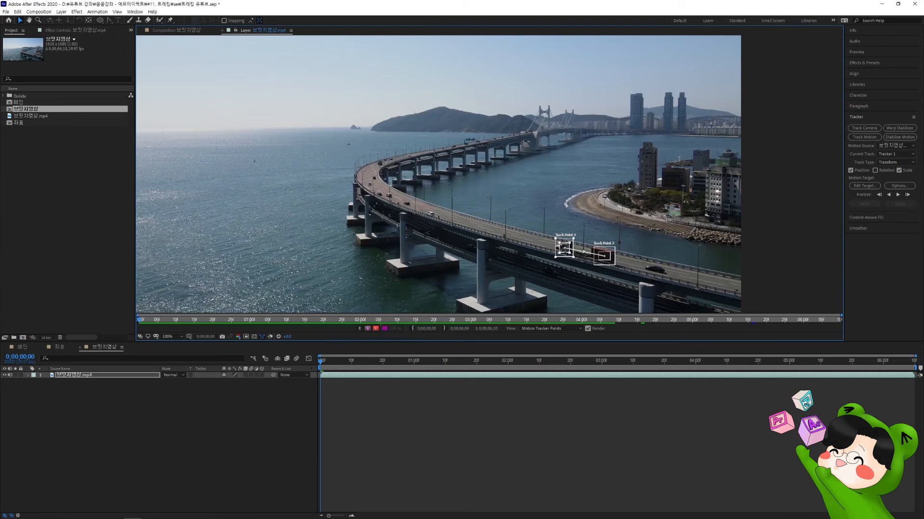
left_click(897, 195)
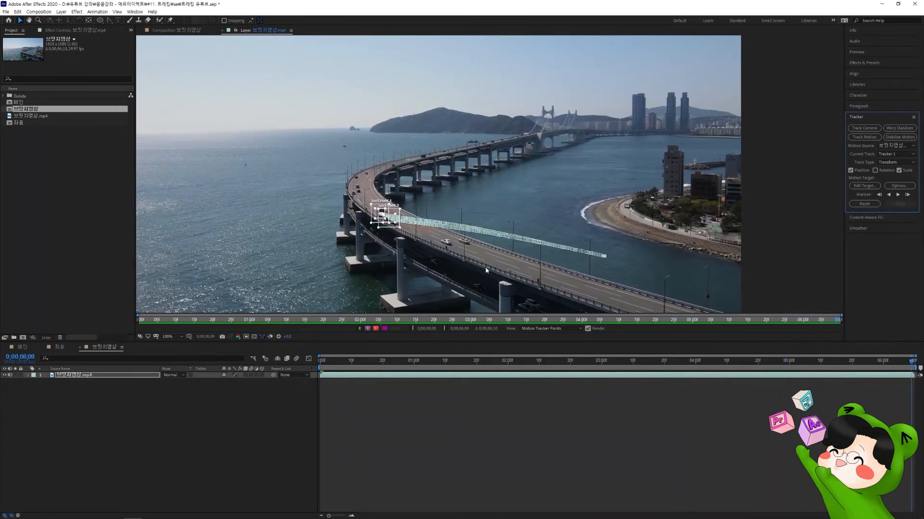
Reveal the bridge clip's tracking keyframes, and add a new null object as the tracker's motion target.
left_click(135, 377)
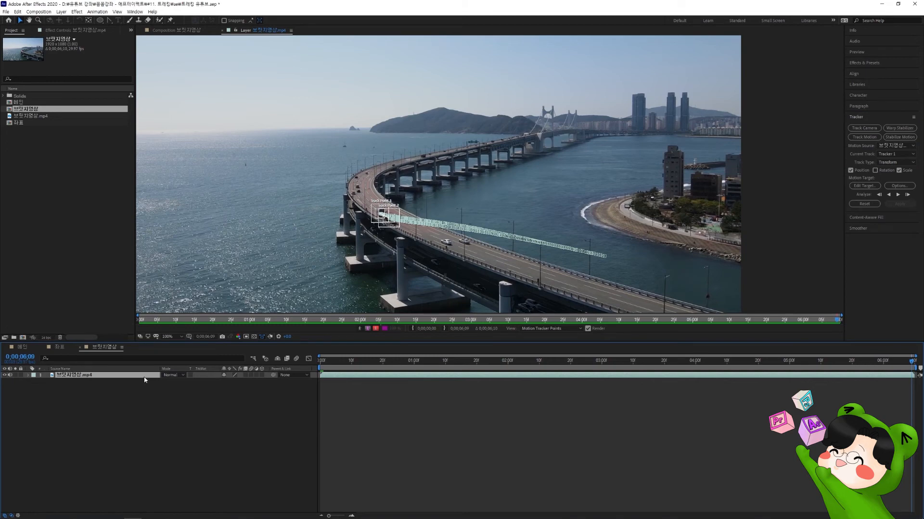
key("u")
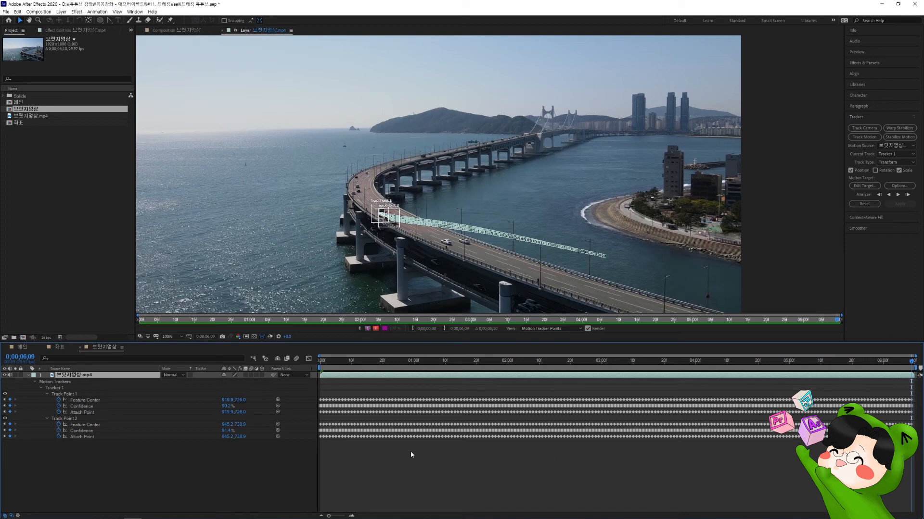
right_click(160, 455)
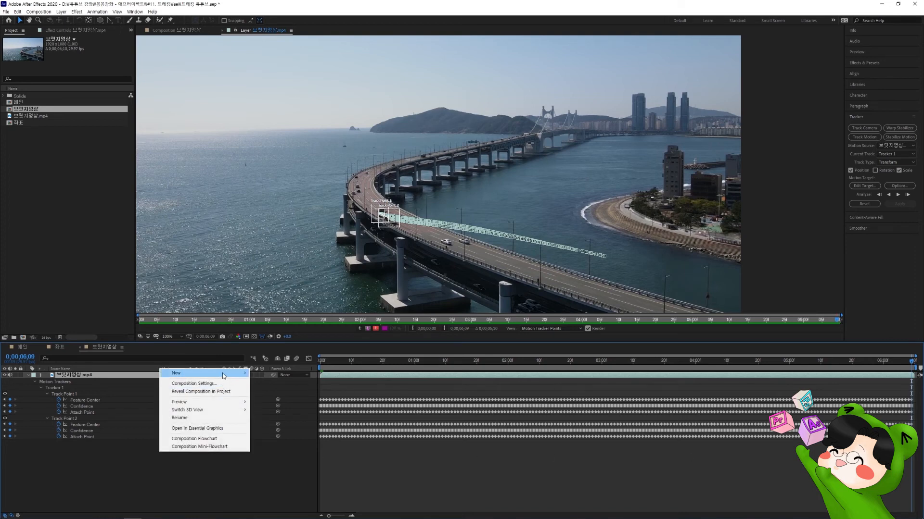
mouse_move(231, 374)
left_click(270, 415)
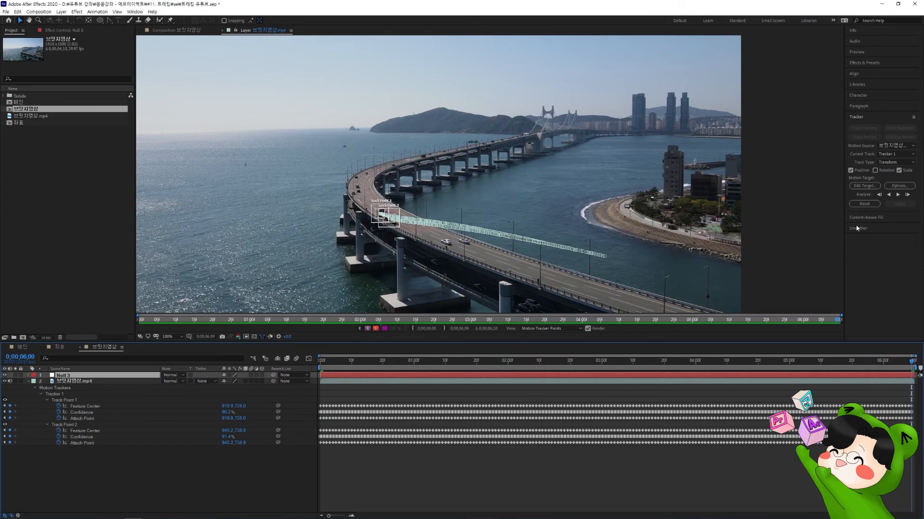
left_click(868, 188)
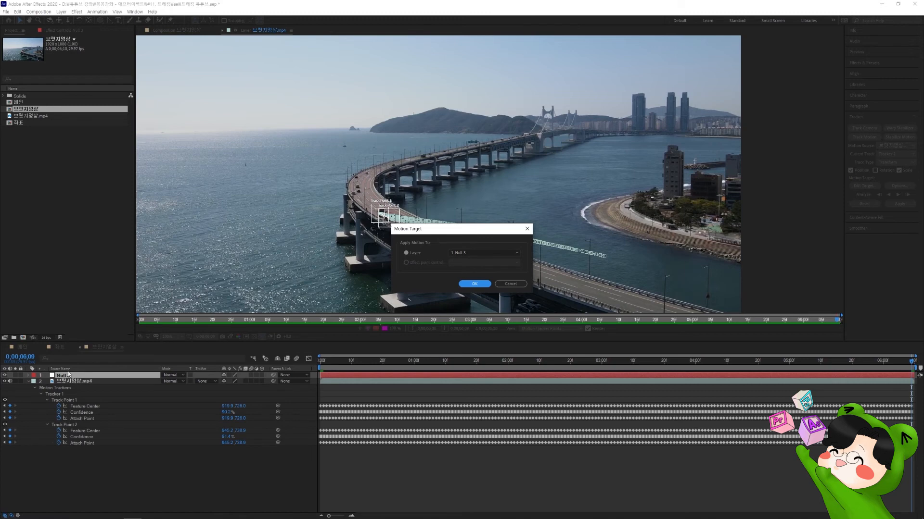
left_click(473, 284)
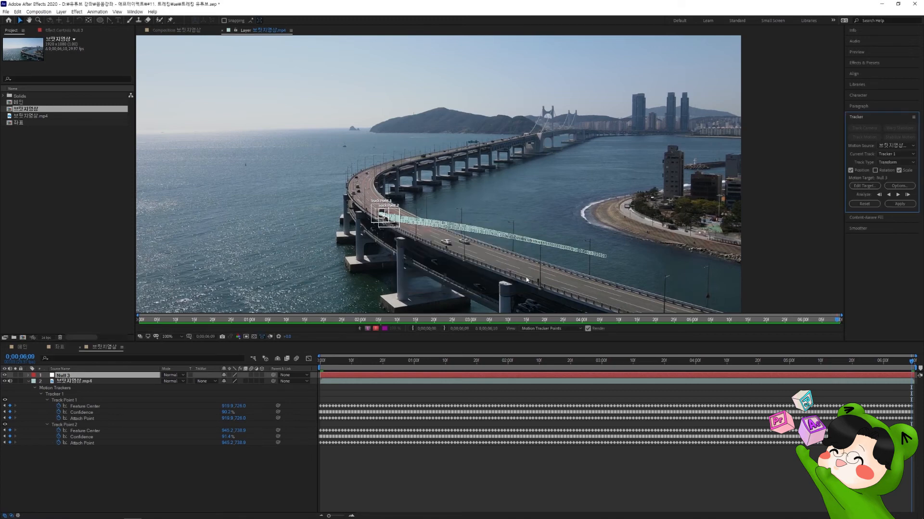
Apply the tracking data to Null 3 in the X and Y dimensions and collapse the bridge clip's tracker properties.
left_click(908, 206)
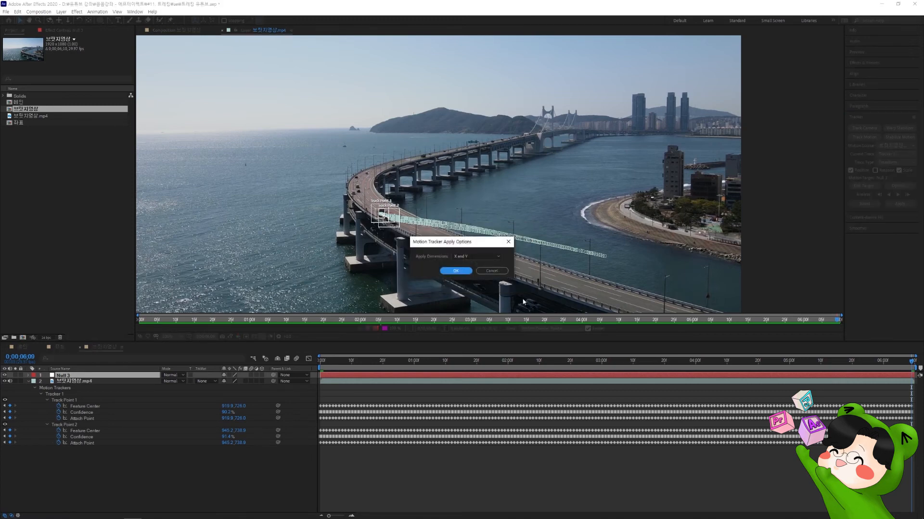
left_click(447, 272)
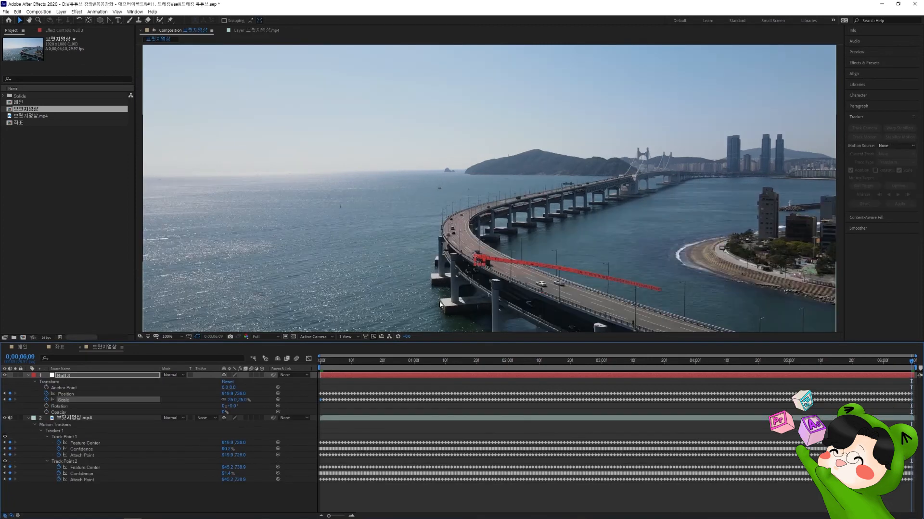
left_click(336, 385)
left_click(69, 377)
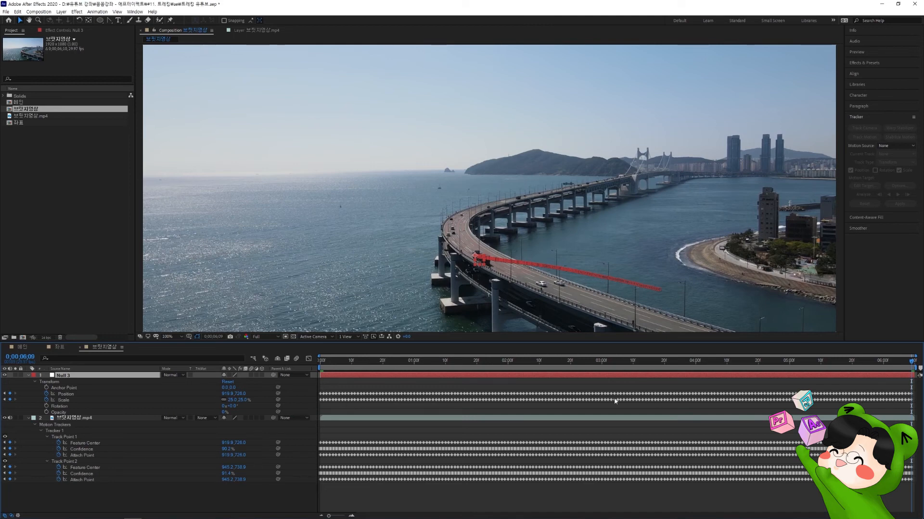
left_click(28, 418)
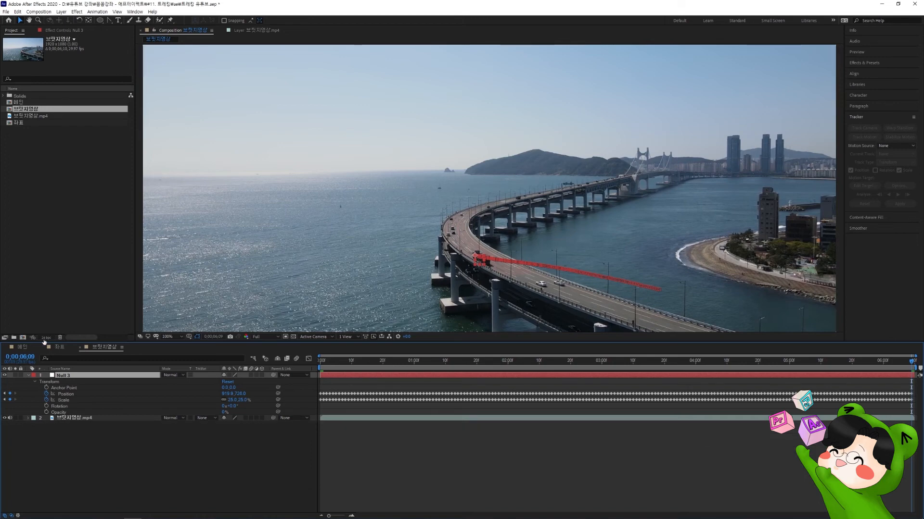
Add the 좌표 composition as the top layer of the bridge composition and set its scale to 30%.
left_click(22, 123)
left_click_drag(21, 125, 473, 227)
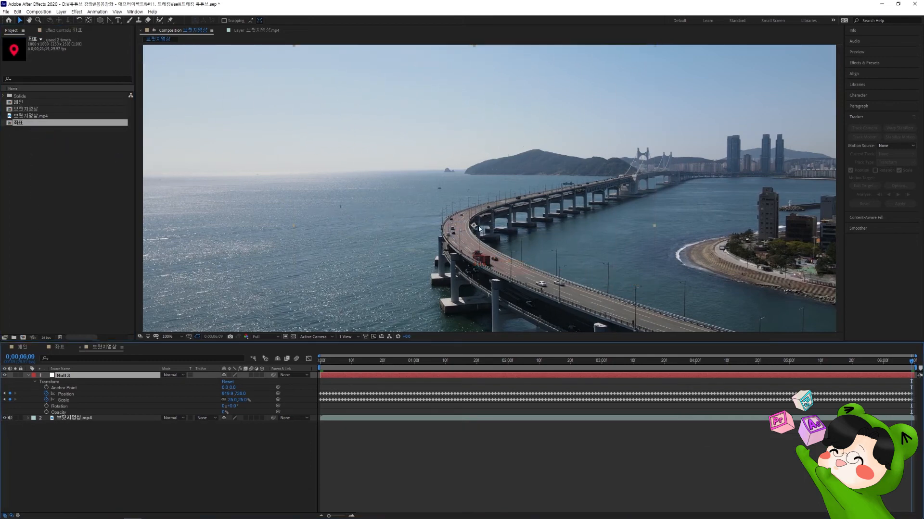
left_click(759, 365)
left_click(758, 365)
key("s")
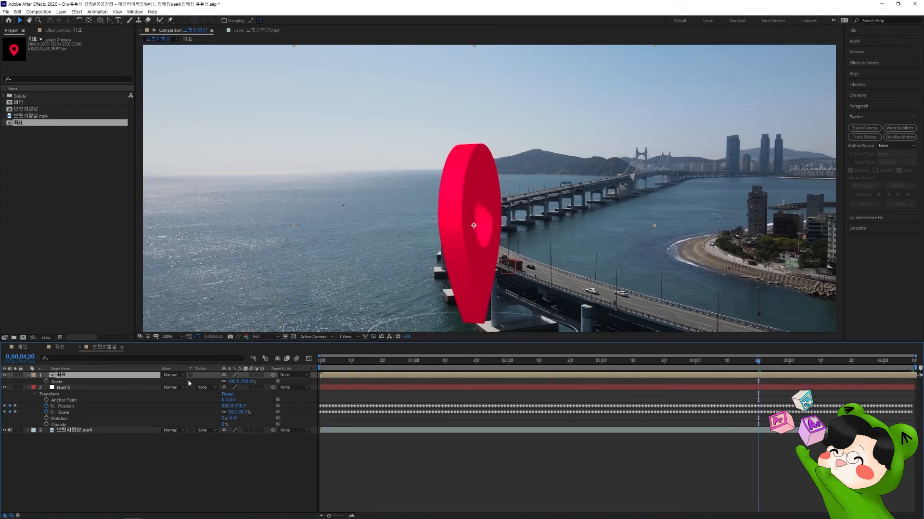
left_click_drag(238, 380, 229, 382)
left_click(234, 382)
type("30")
key("Return")
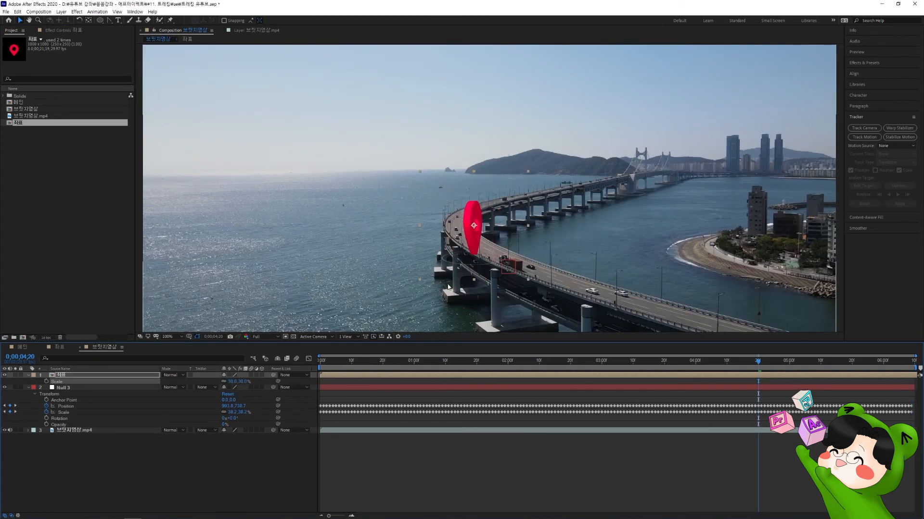
Position the 좌표 marker with its tip on the truck and parent the layer to Null 3.
left_click_drag(476, 240, 513, 243)
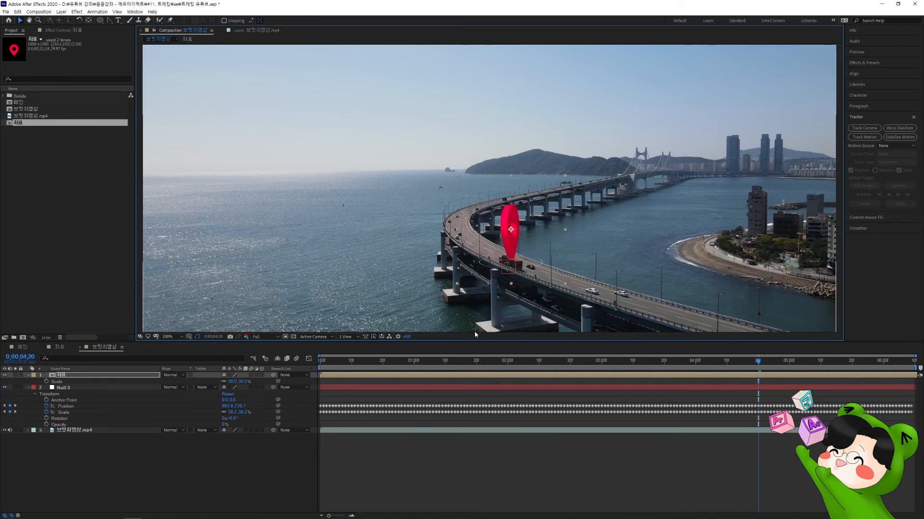
left_click_drag(273, 375, 102, 390)
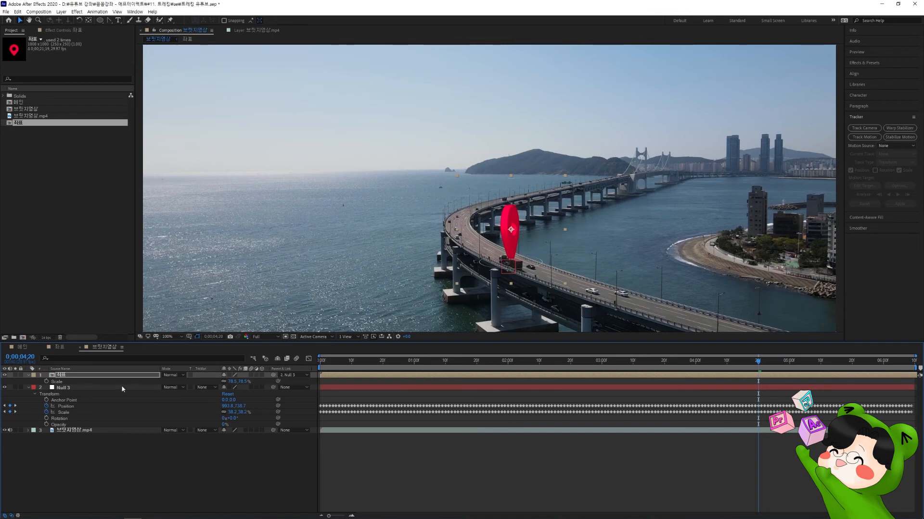
mouse_move(513, 245)
left_mouse_down()
mouse_move(428, 208)
mouse_move(518, 252)
mouse_move(511, 246)
left_mouse_up()
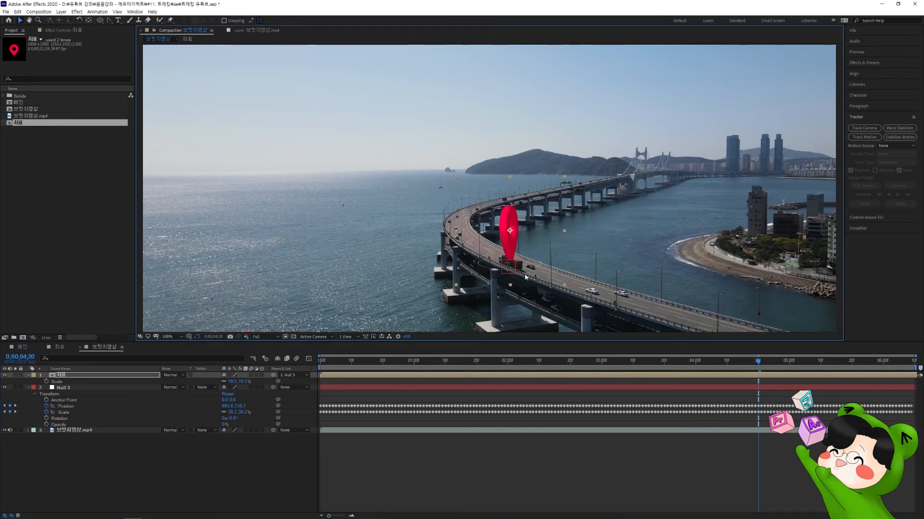
left_click(655, 467)
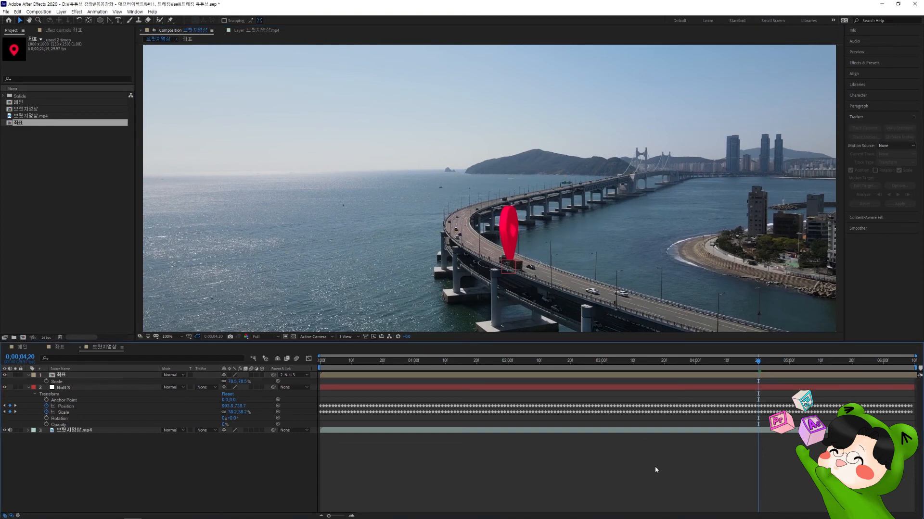
Play and scrub through the composition to check how the marker follows the truck and changes size.
key("space")
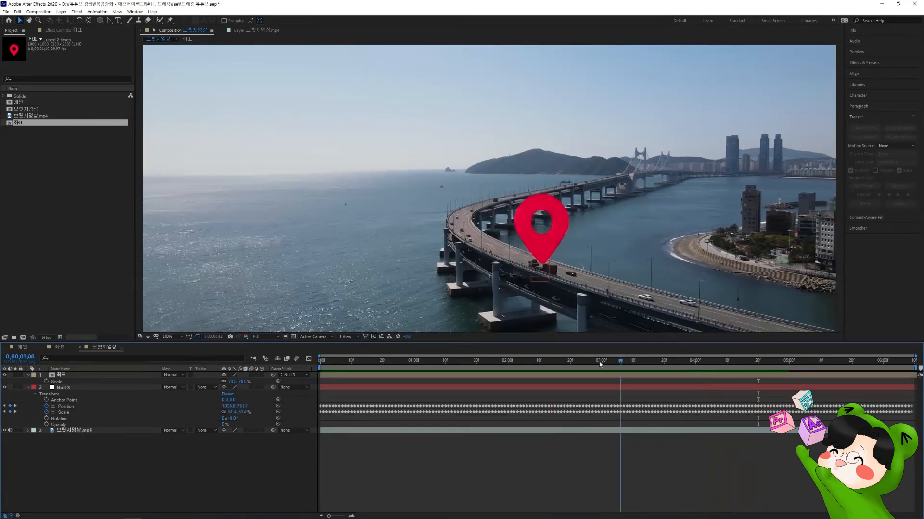
key("space")
key("space")
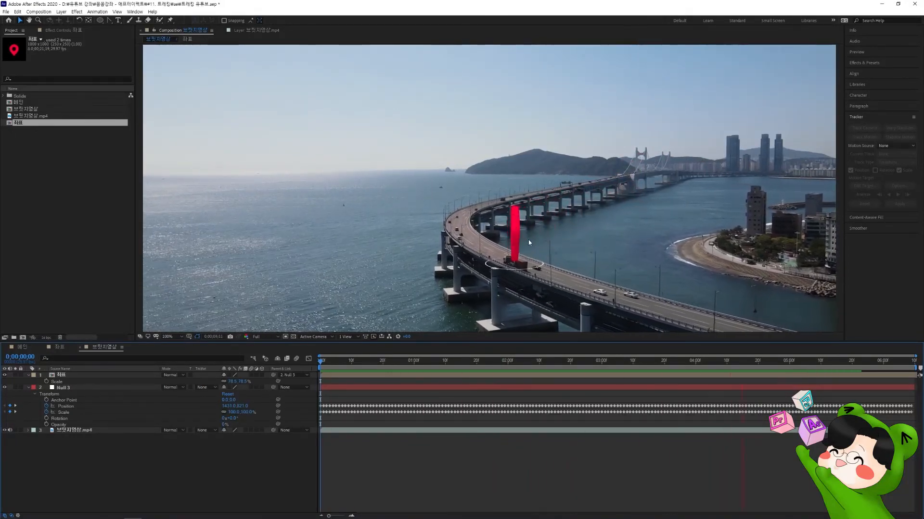
left_click_drag(774, 365, 405, 374)
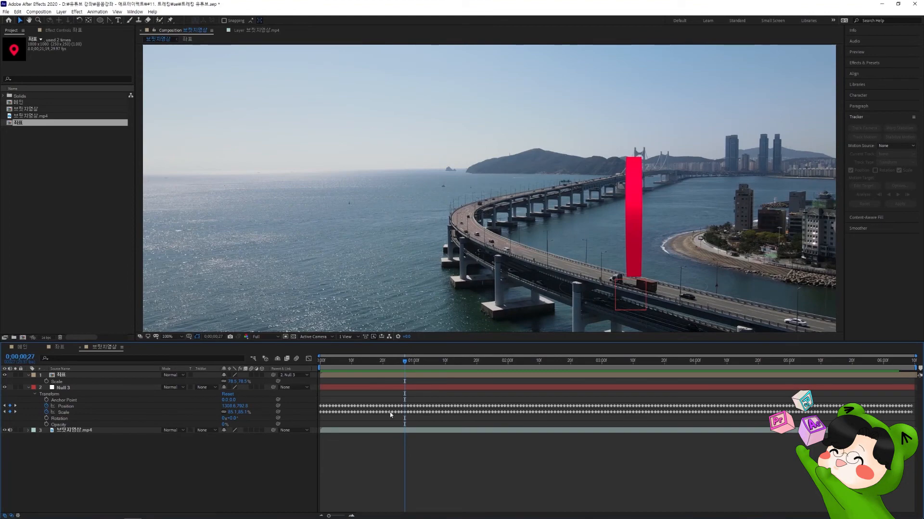
left_click_drag(402, 364, 383, 399)
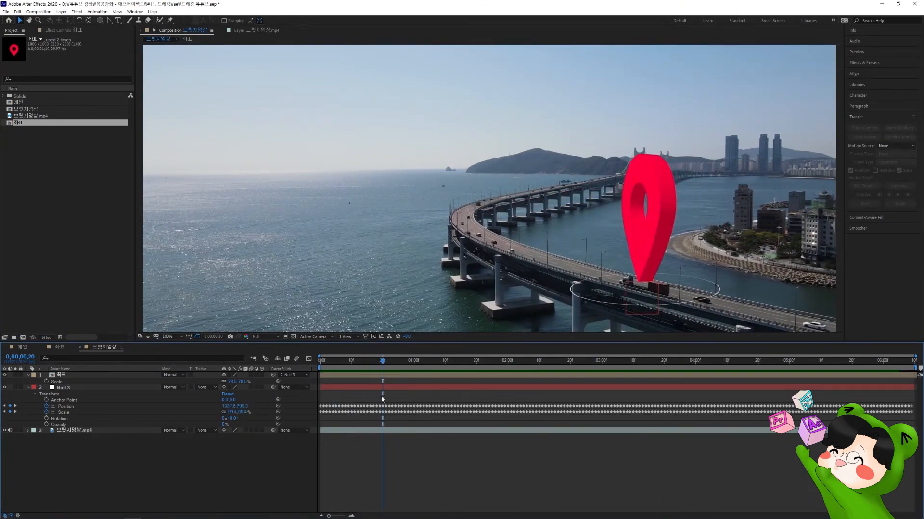
Open the Smoother and select all of Null 3's Scale keyframes.
left_click(135, 12)
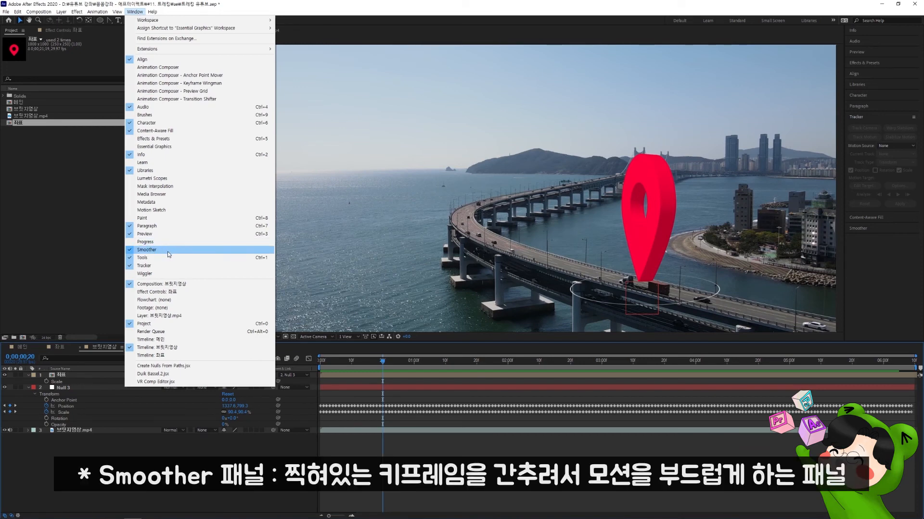
left_click(867, 229)
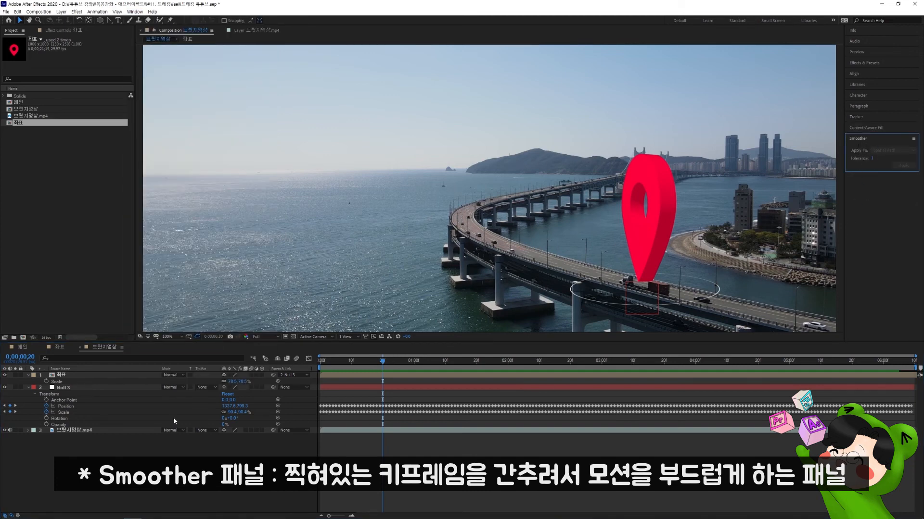
left_click(64, 412)
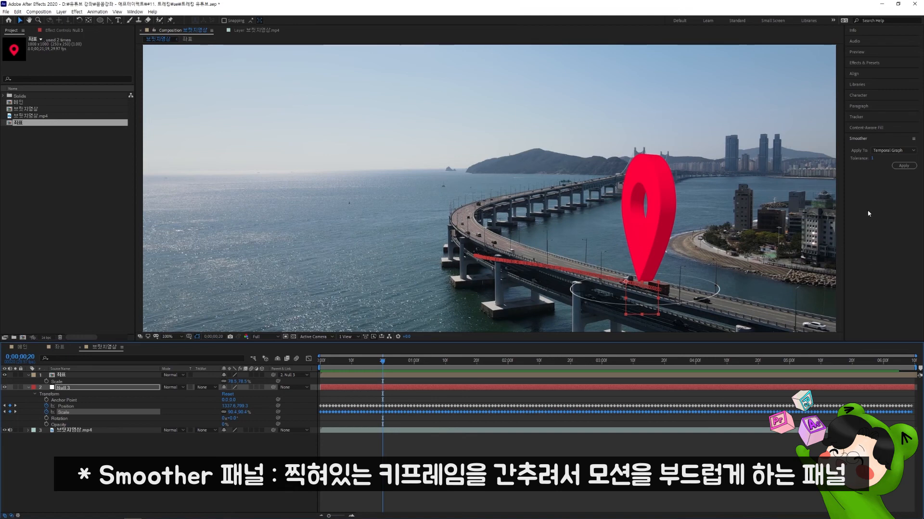
Try smoothing Null 3's Scale keyframes on the temporal graph with tolerance 1, preview the motion, and undo the smoothing.
left_click(872, 159)
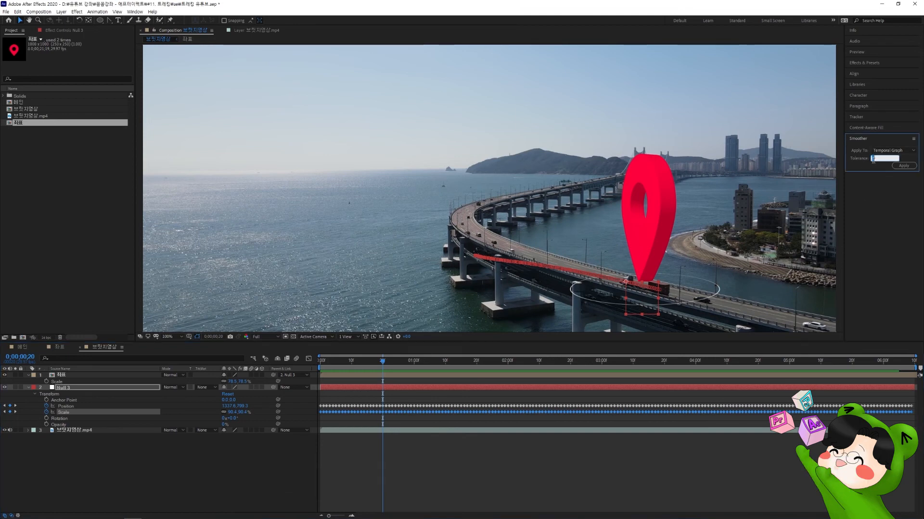
left_click(903, 166)
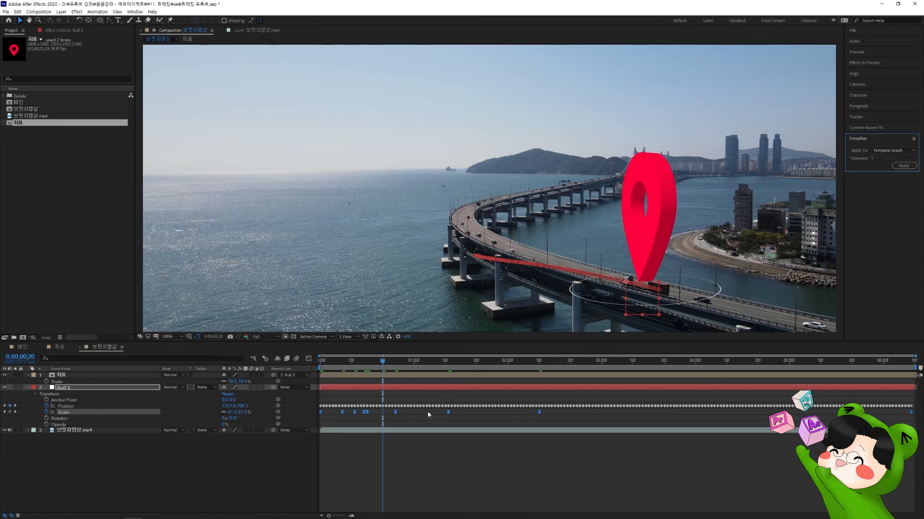
key("space")
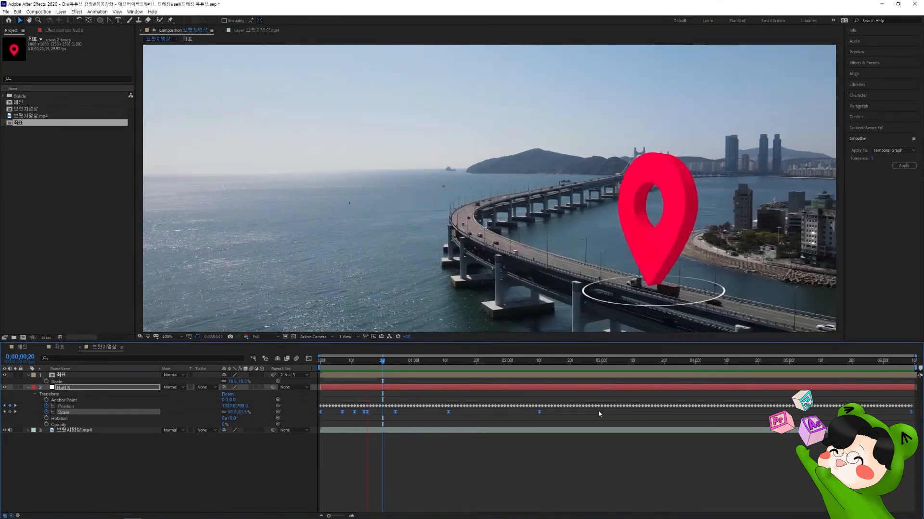
left_click_drag(382, 362, 361, 373)
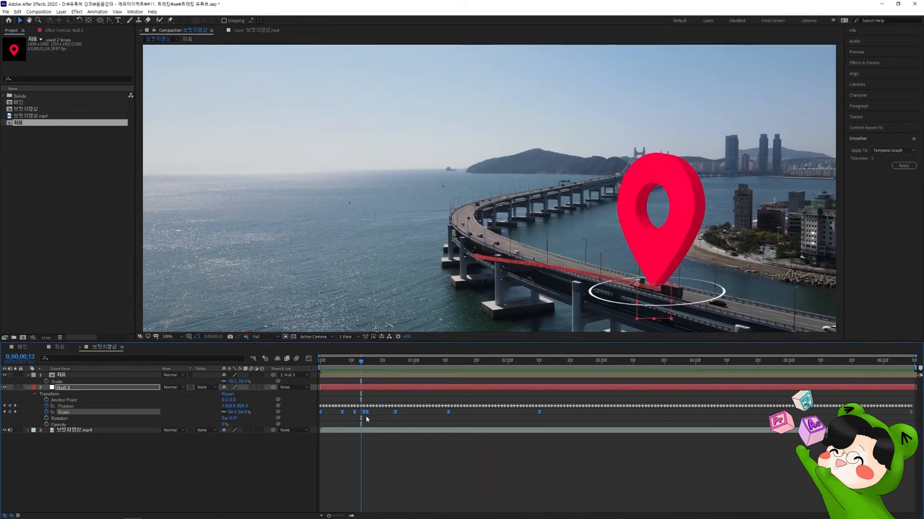
left_click_drag(361, 366, 393, 376)
key("ctrl+z")
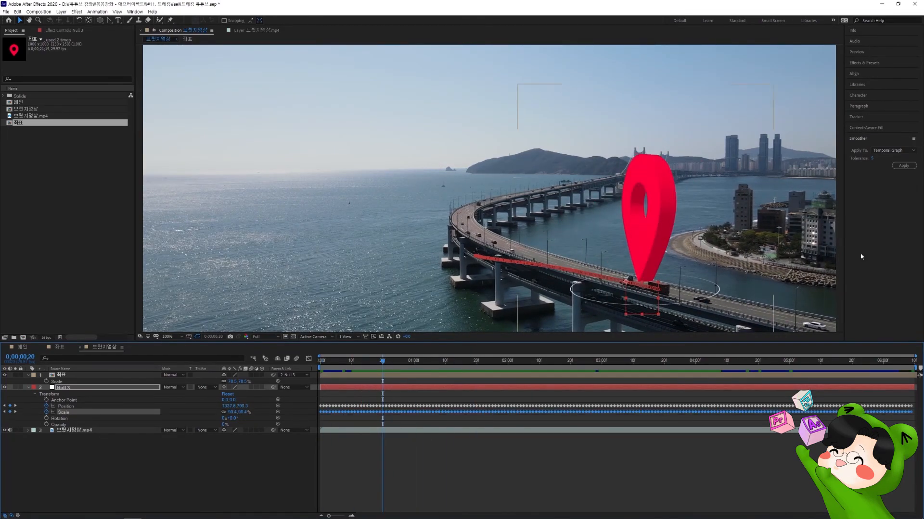
Smooth Null 3's Scale keyframes with a tolerance of 10 and preview the marker's scaling.
left_click(872, 160)
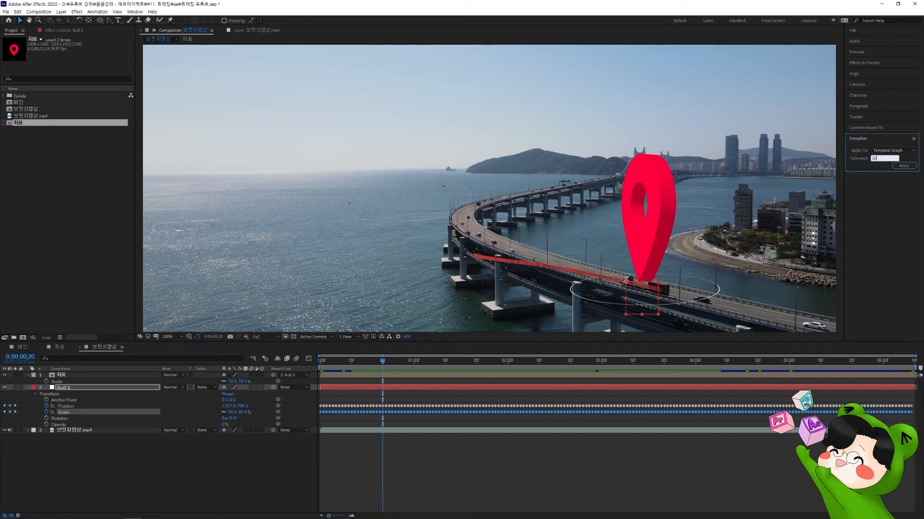
left_click(908, 166)
key("space")
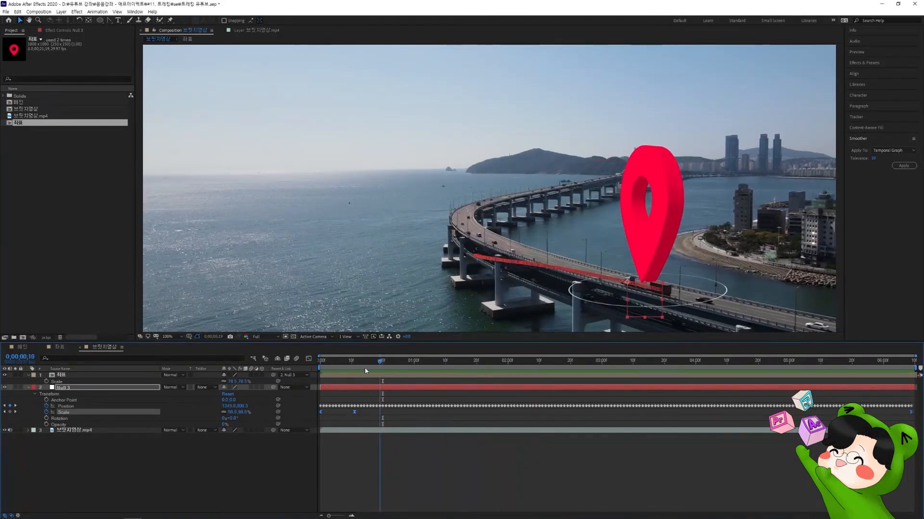
left_click(336, 370)
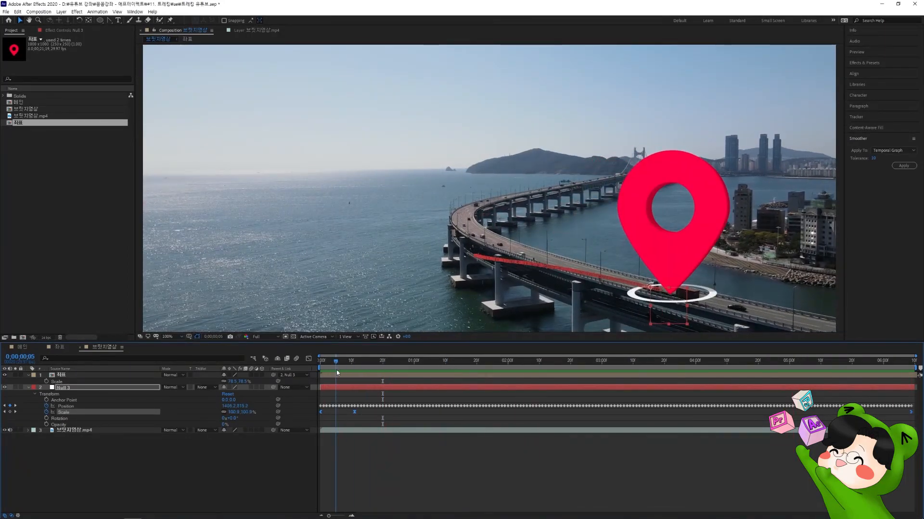
Try smoothing Null 3's Position keyframes along the spatial path, preview the marker's motion, and undo the smoothing.
left_click(71, 407)
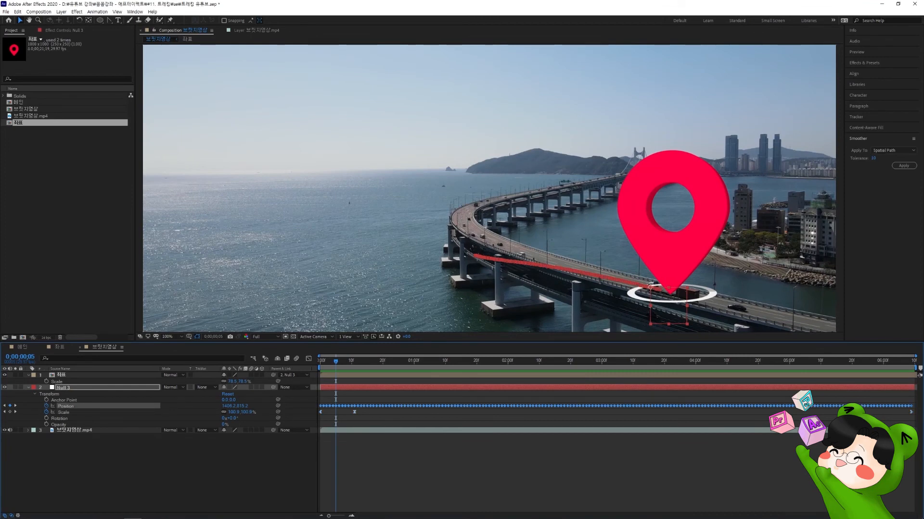
left_click(872, 158)
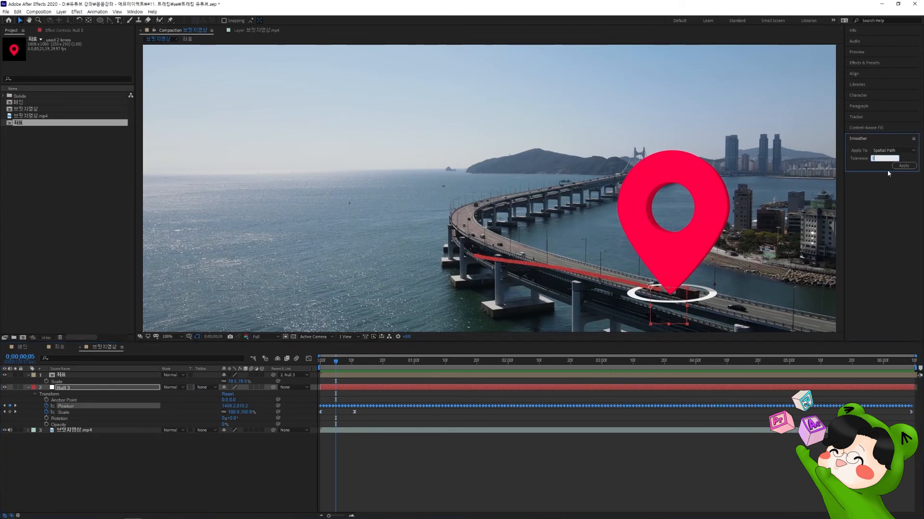
left_click(902, 166)
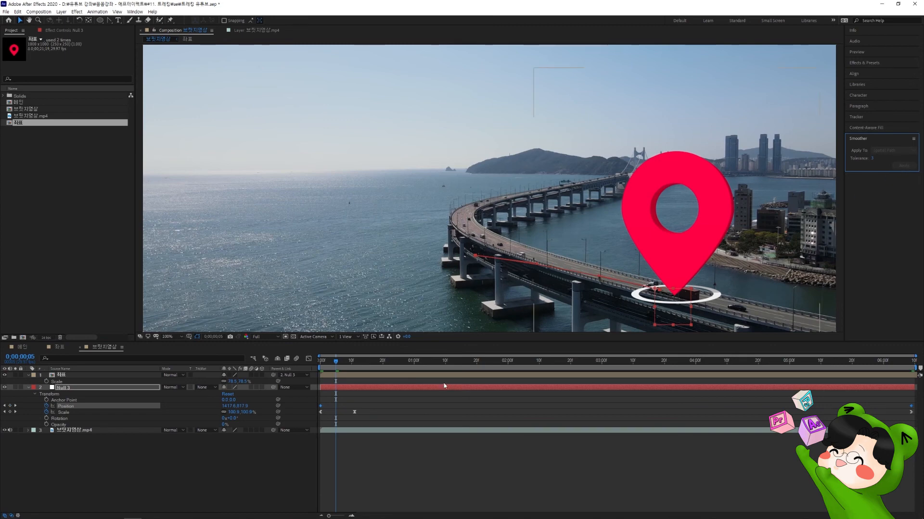
left_click(414, 458)
key("space")
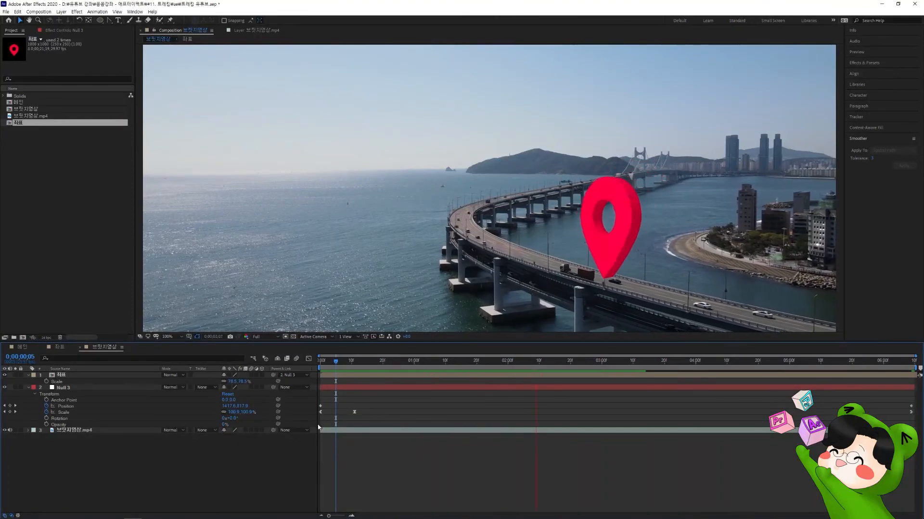
left_click_drag(544, 364, 454, 364)
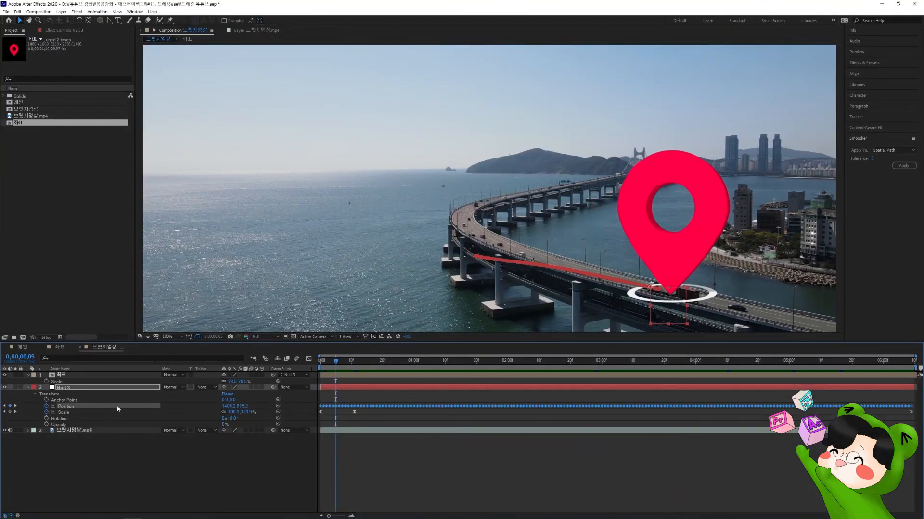
Smooth Null 3's Position keyframes along the spatial path with tolerance 1 and play back the result.
left_click(871, 159)
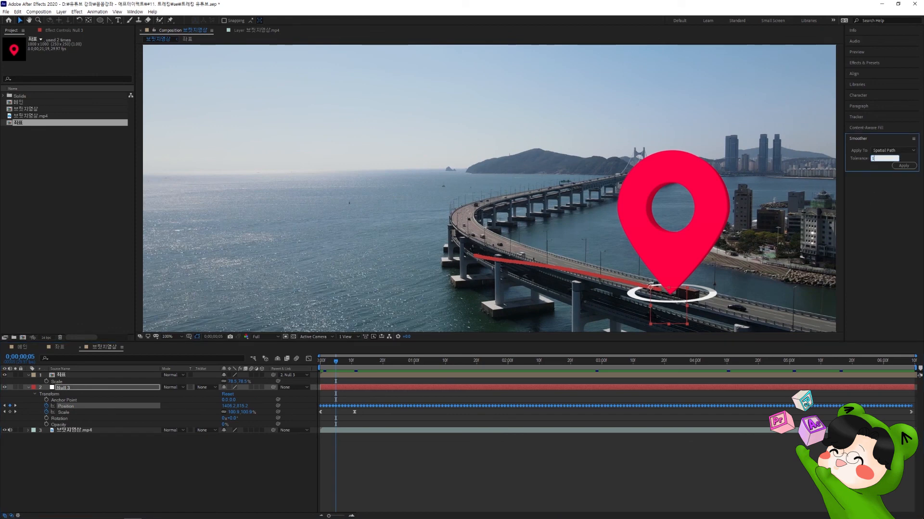
left_click(903, 166)
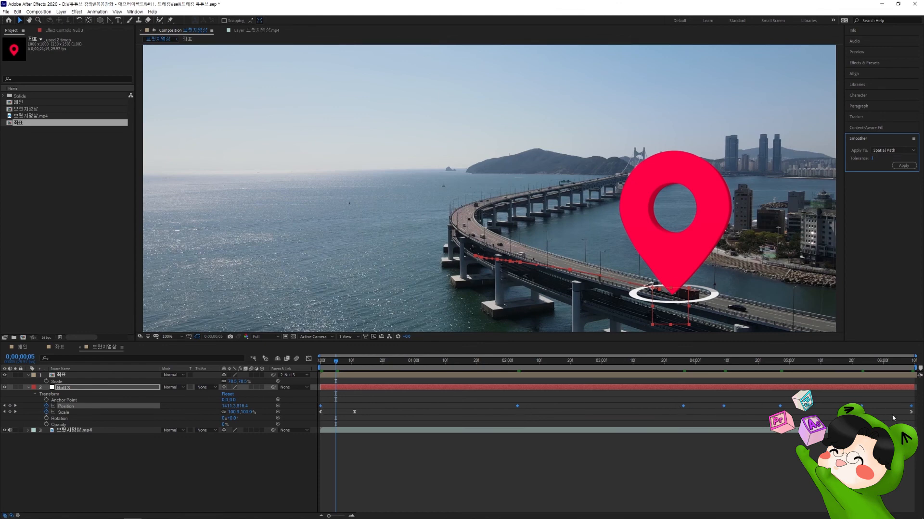
key("space")
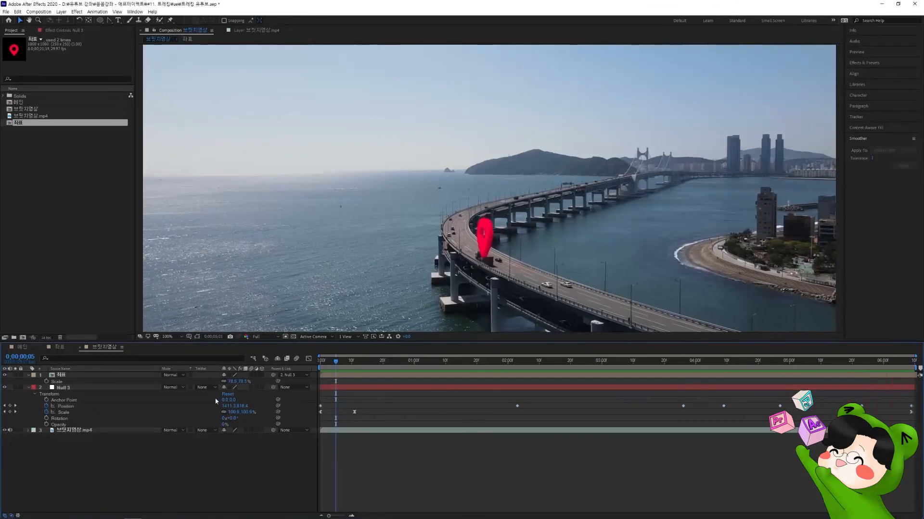
left_click(138, 412)
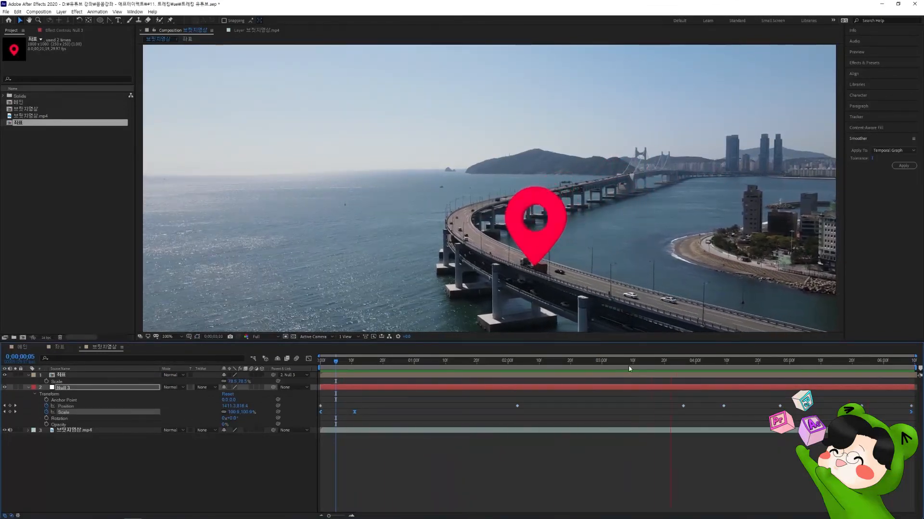
Review the marker's motion along the bridge and delete Null 3's middle Scale keyframe, keeping only the first and last ones.
left_click(554, 361)
left_click_drag(542, 367, 451, 366)
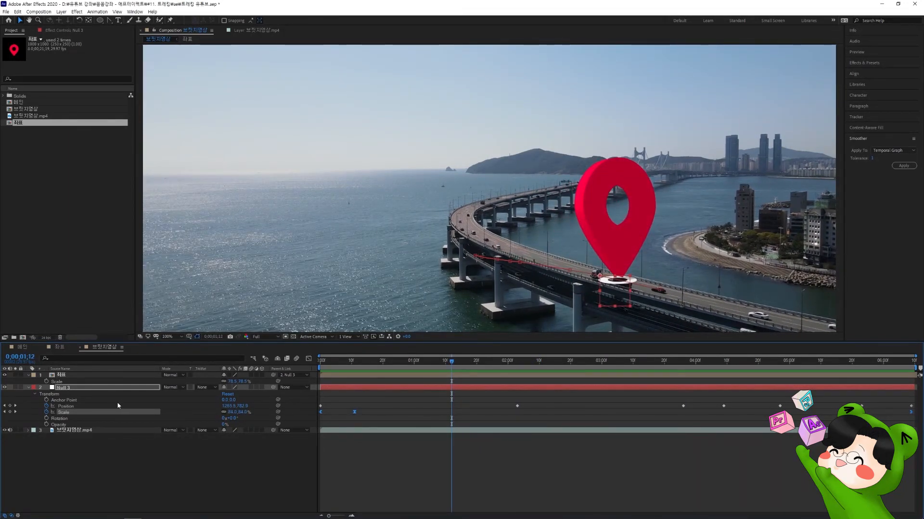
left_click_drag(398, 369, 370, 367)
key("space")
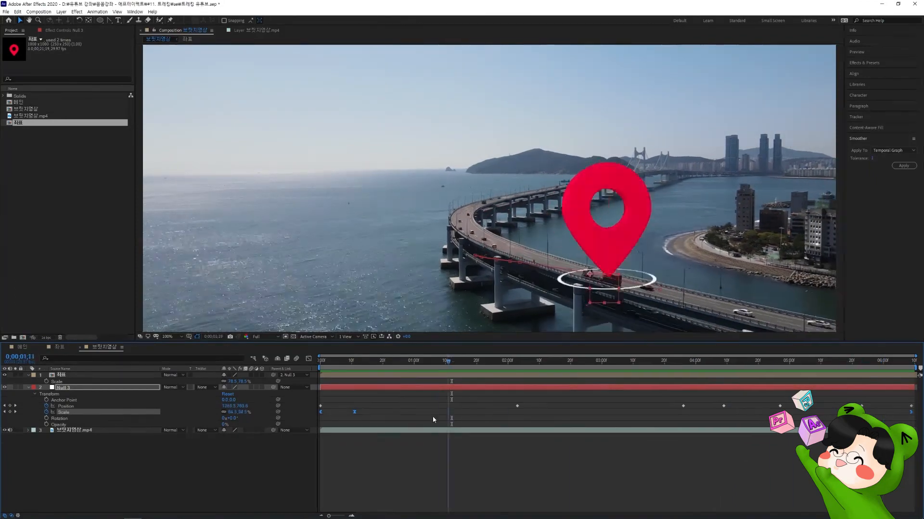
left_click(881, 415)
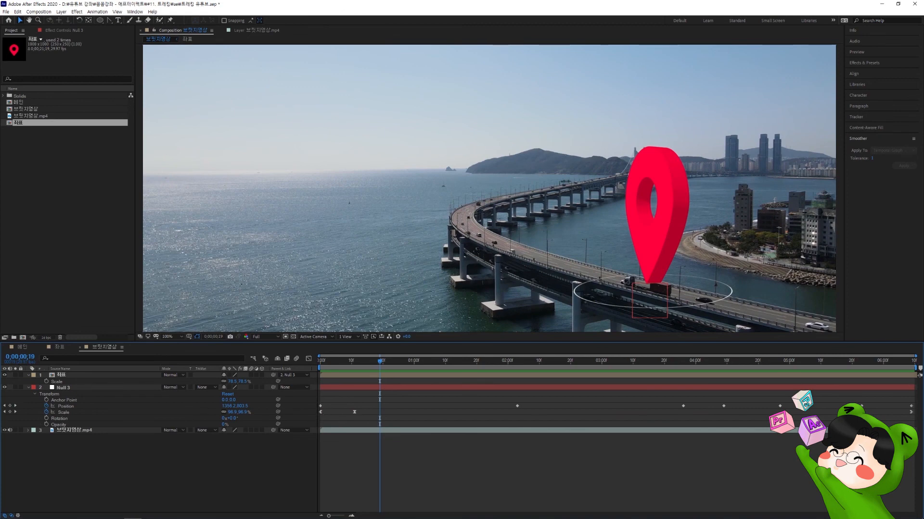
left_click(354, 412)
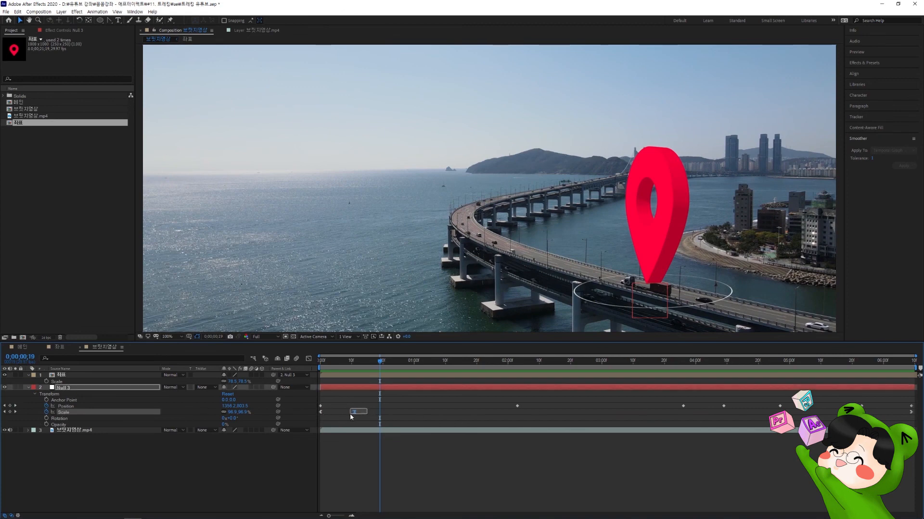
key("Delete")
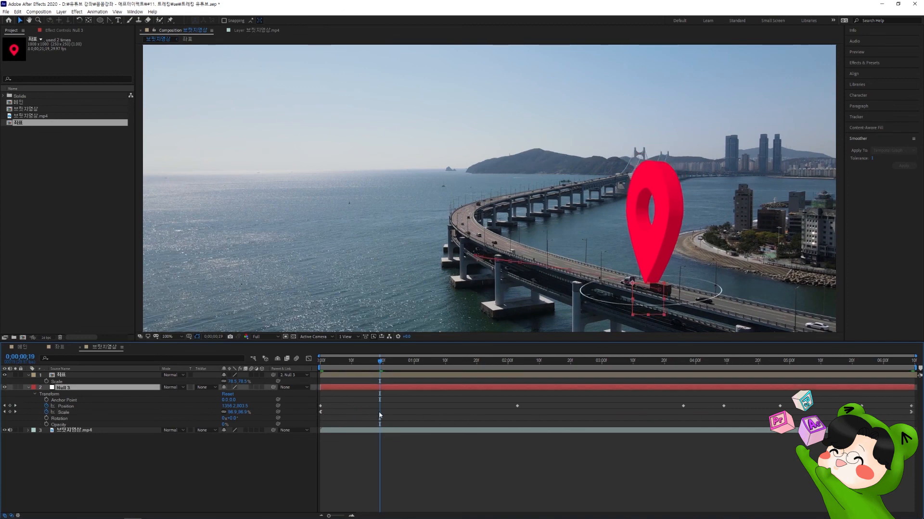
Set Null 3's last Scale keyframe at the end of the composition to 50% and preview the marker.
left_click(380, 415)
left_click(911, 412)
left_click_drag(902, 362, 911, 363)
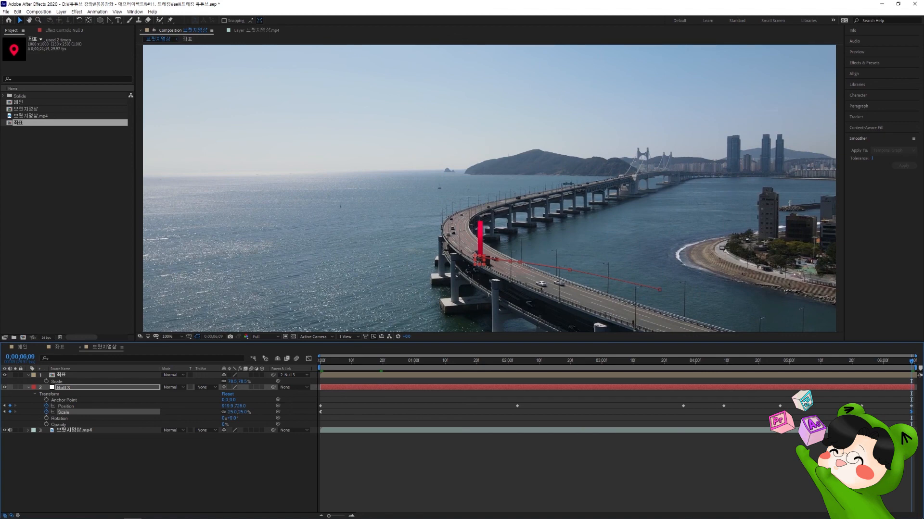
double_click(910, 412)
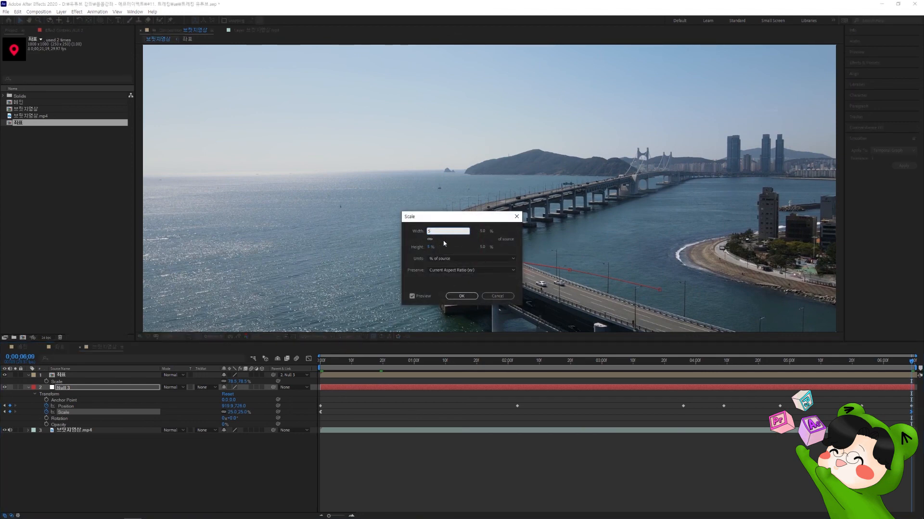
left_click(453, 297)
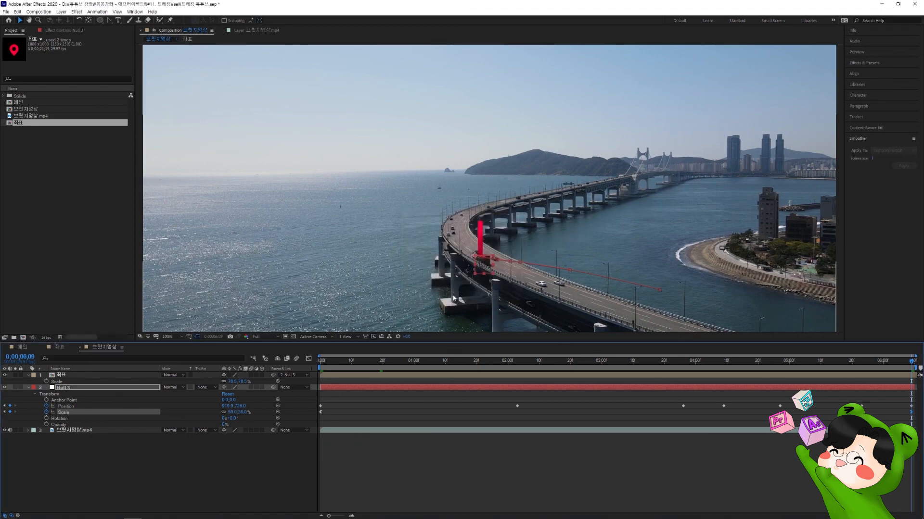
key("space")
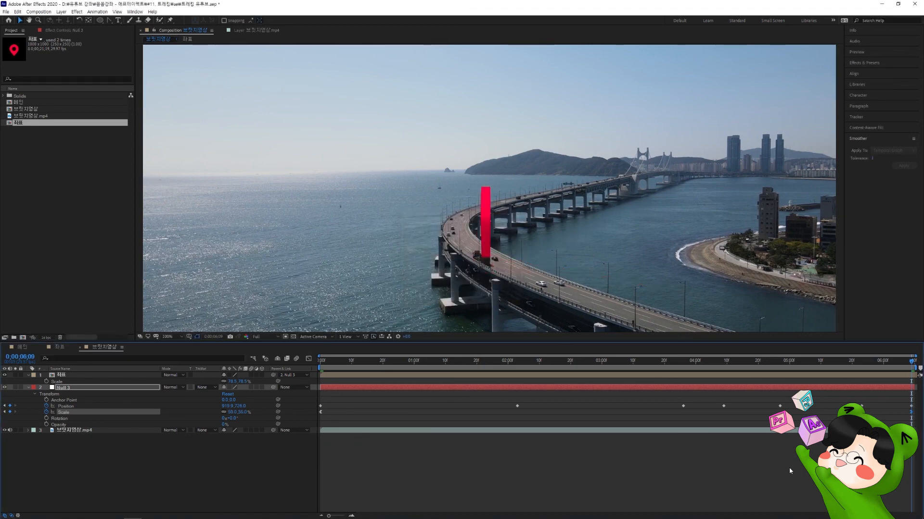